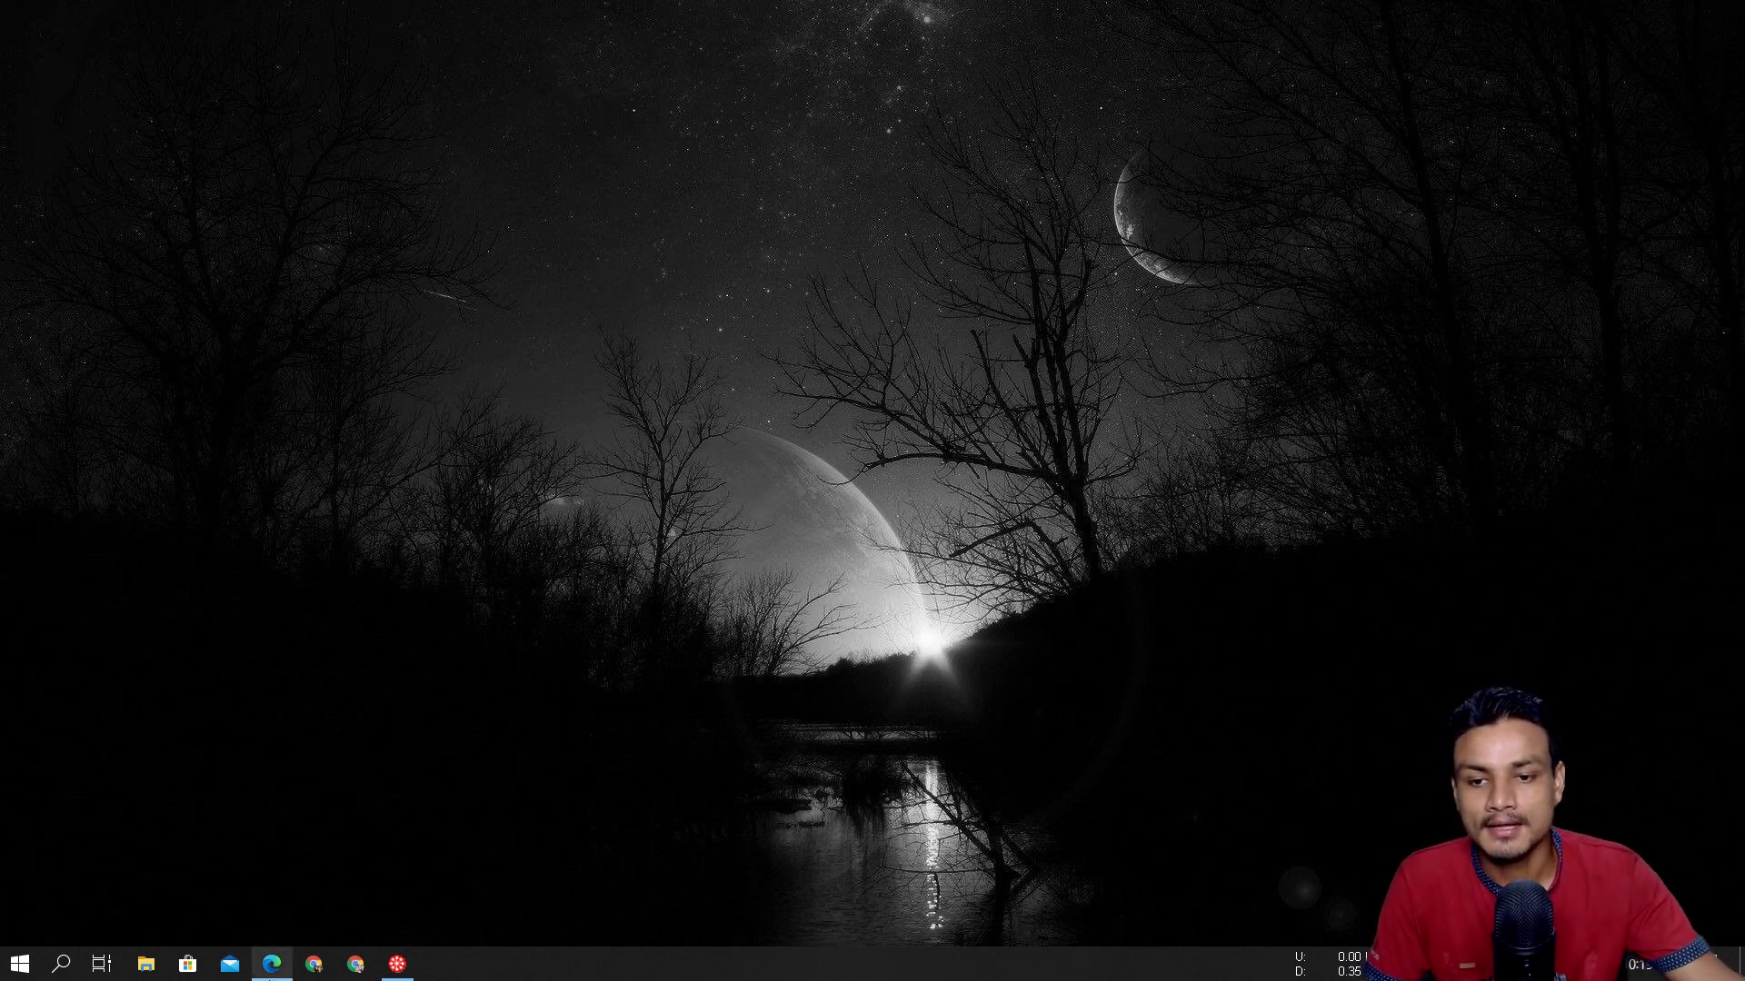
Review the DNS Benchmark download page and highlight its 147k download size
click(272, 963)
scroll(1406, 304, up, 2)
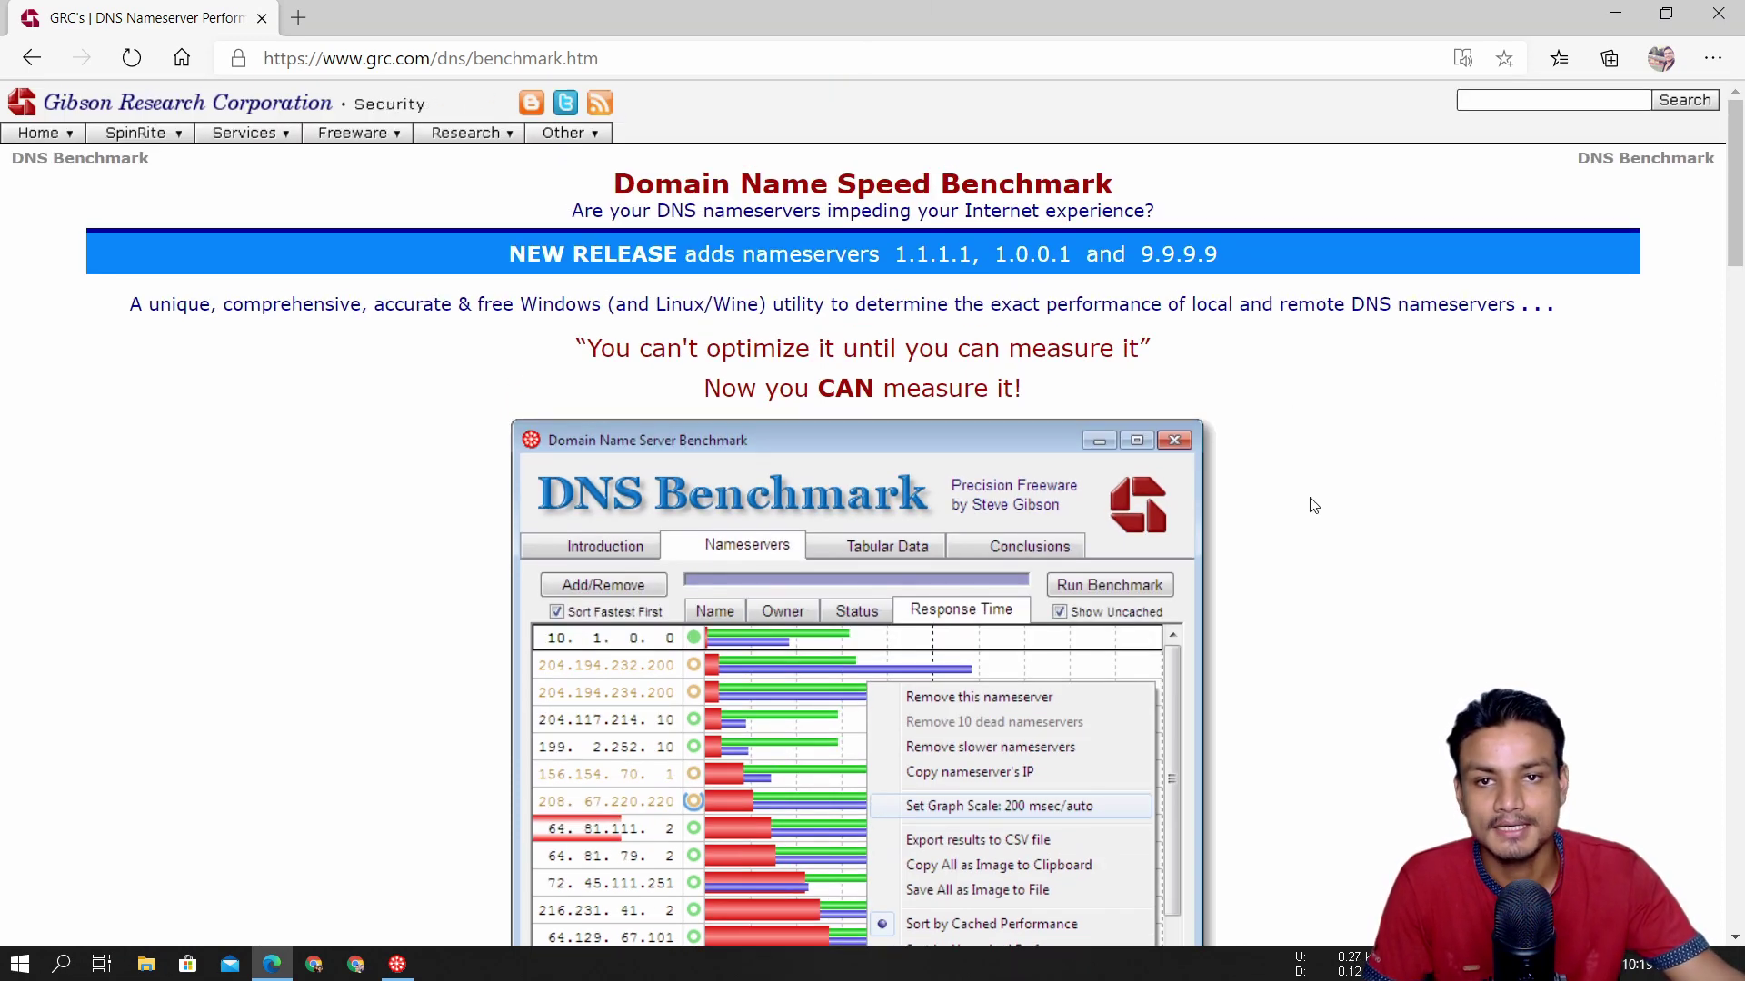
scroll(1099, 509, down, 2)
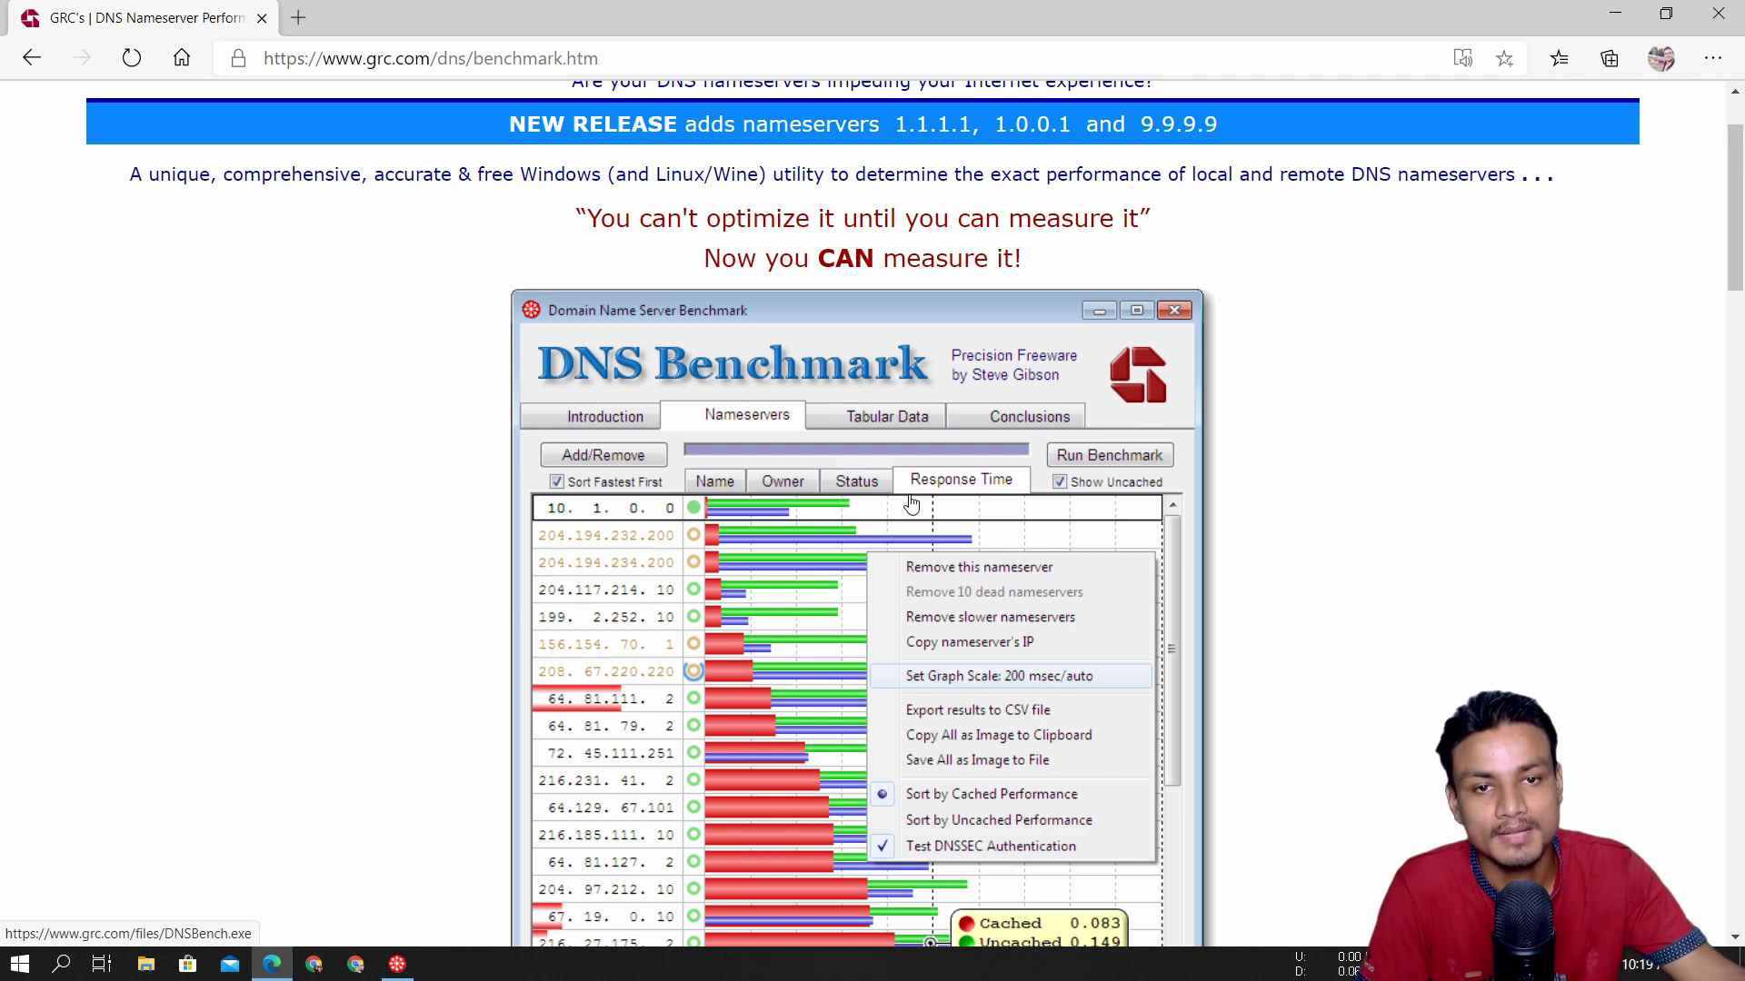
scroll(862, 529, down, 3)
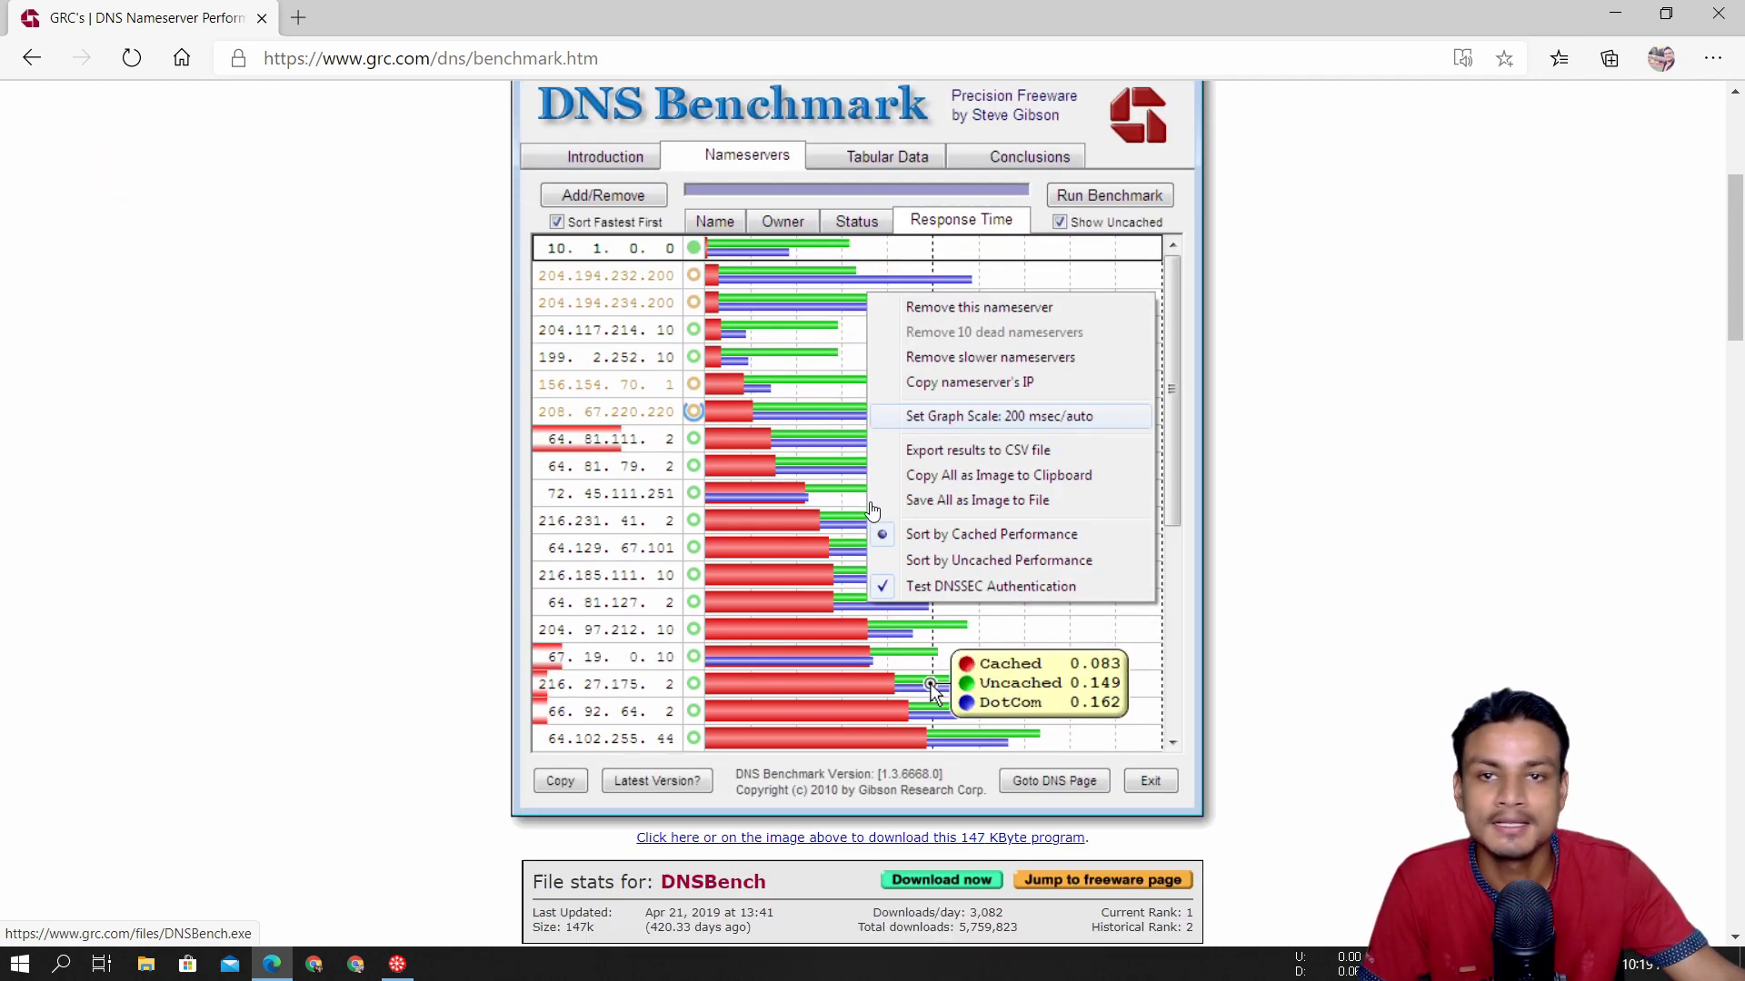
scroll(870, 512, down, 3)
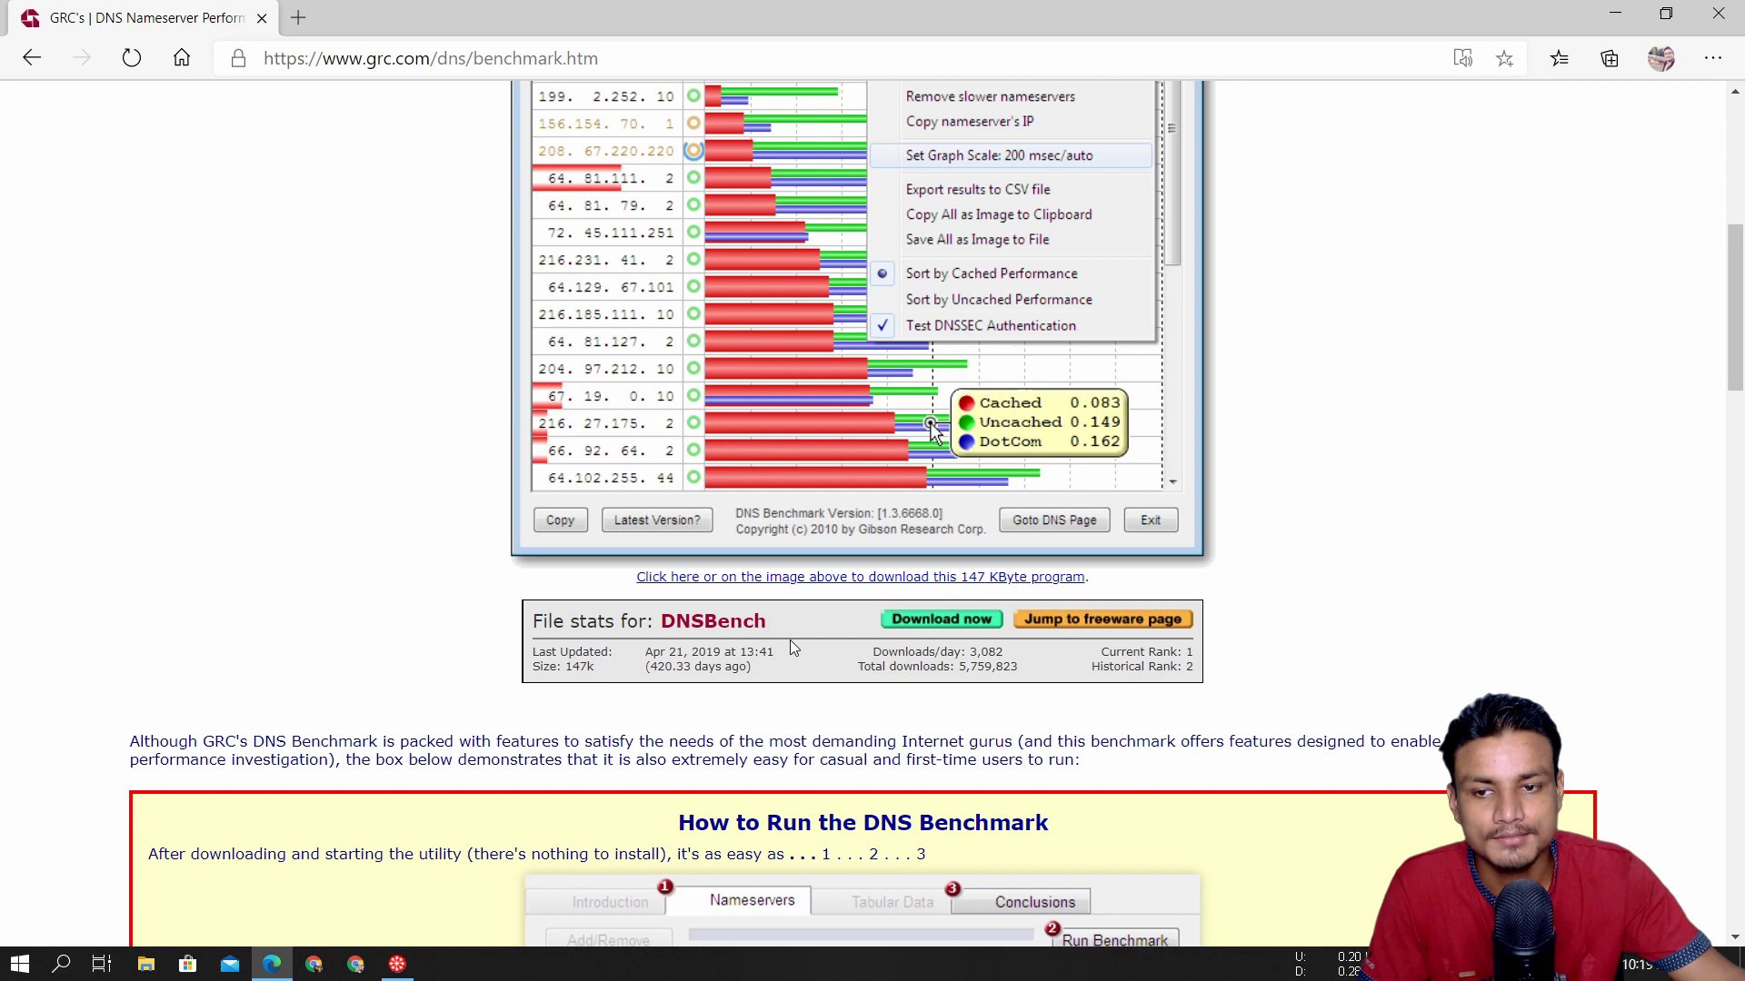
scroll(812, 626, up, 4)
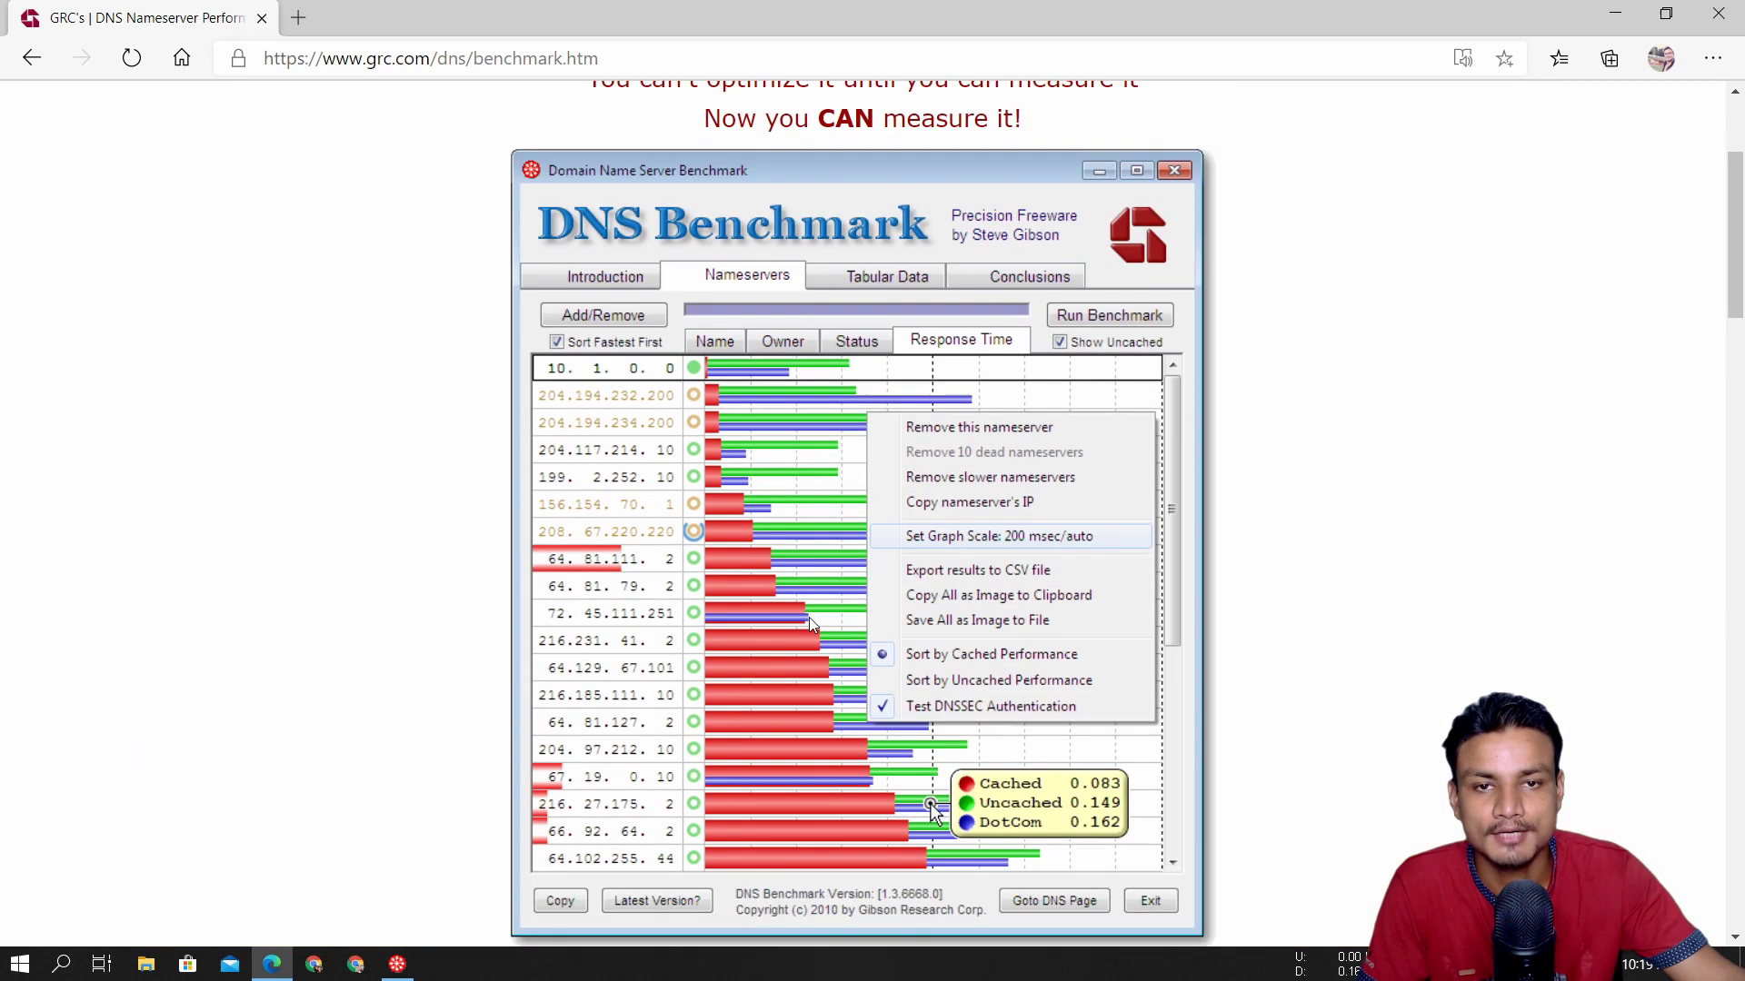
scroll(811, 625, down, 2)
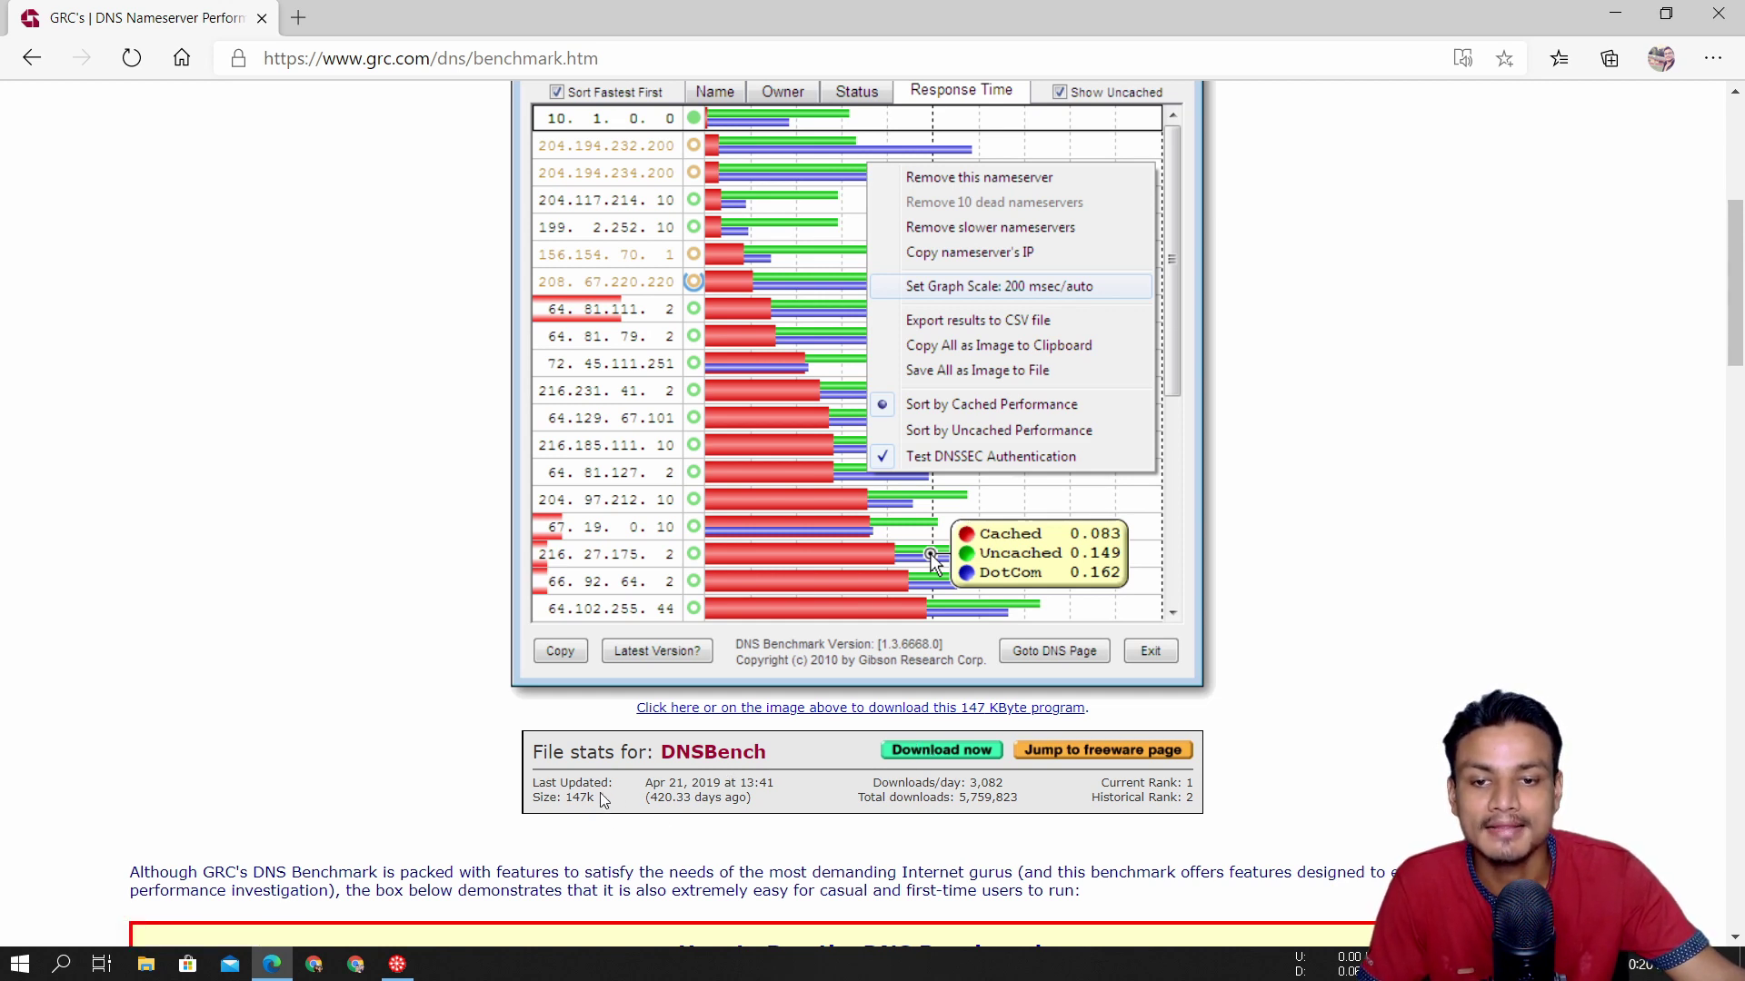
drag(595, 798, 561, 801)
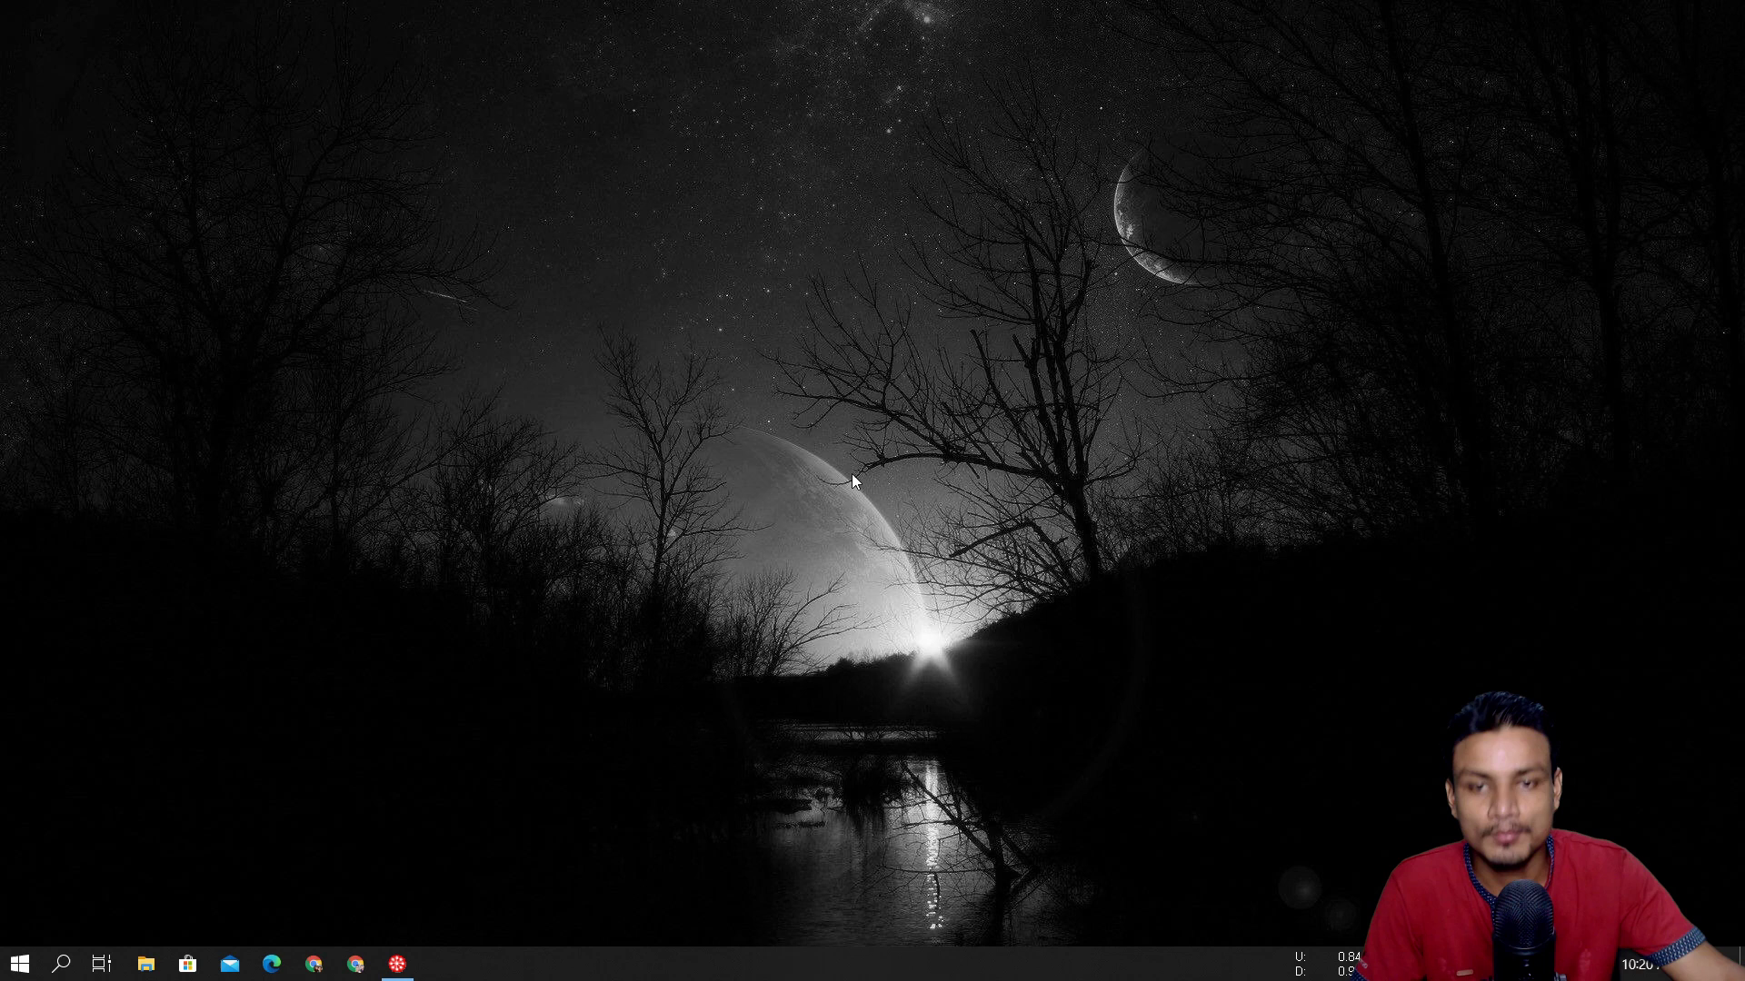
Launch DNS Benchmark from the taskbar and nudge its window into position
click(397, 964)
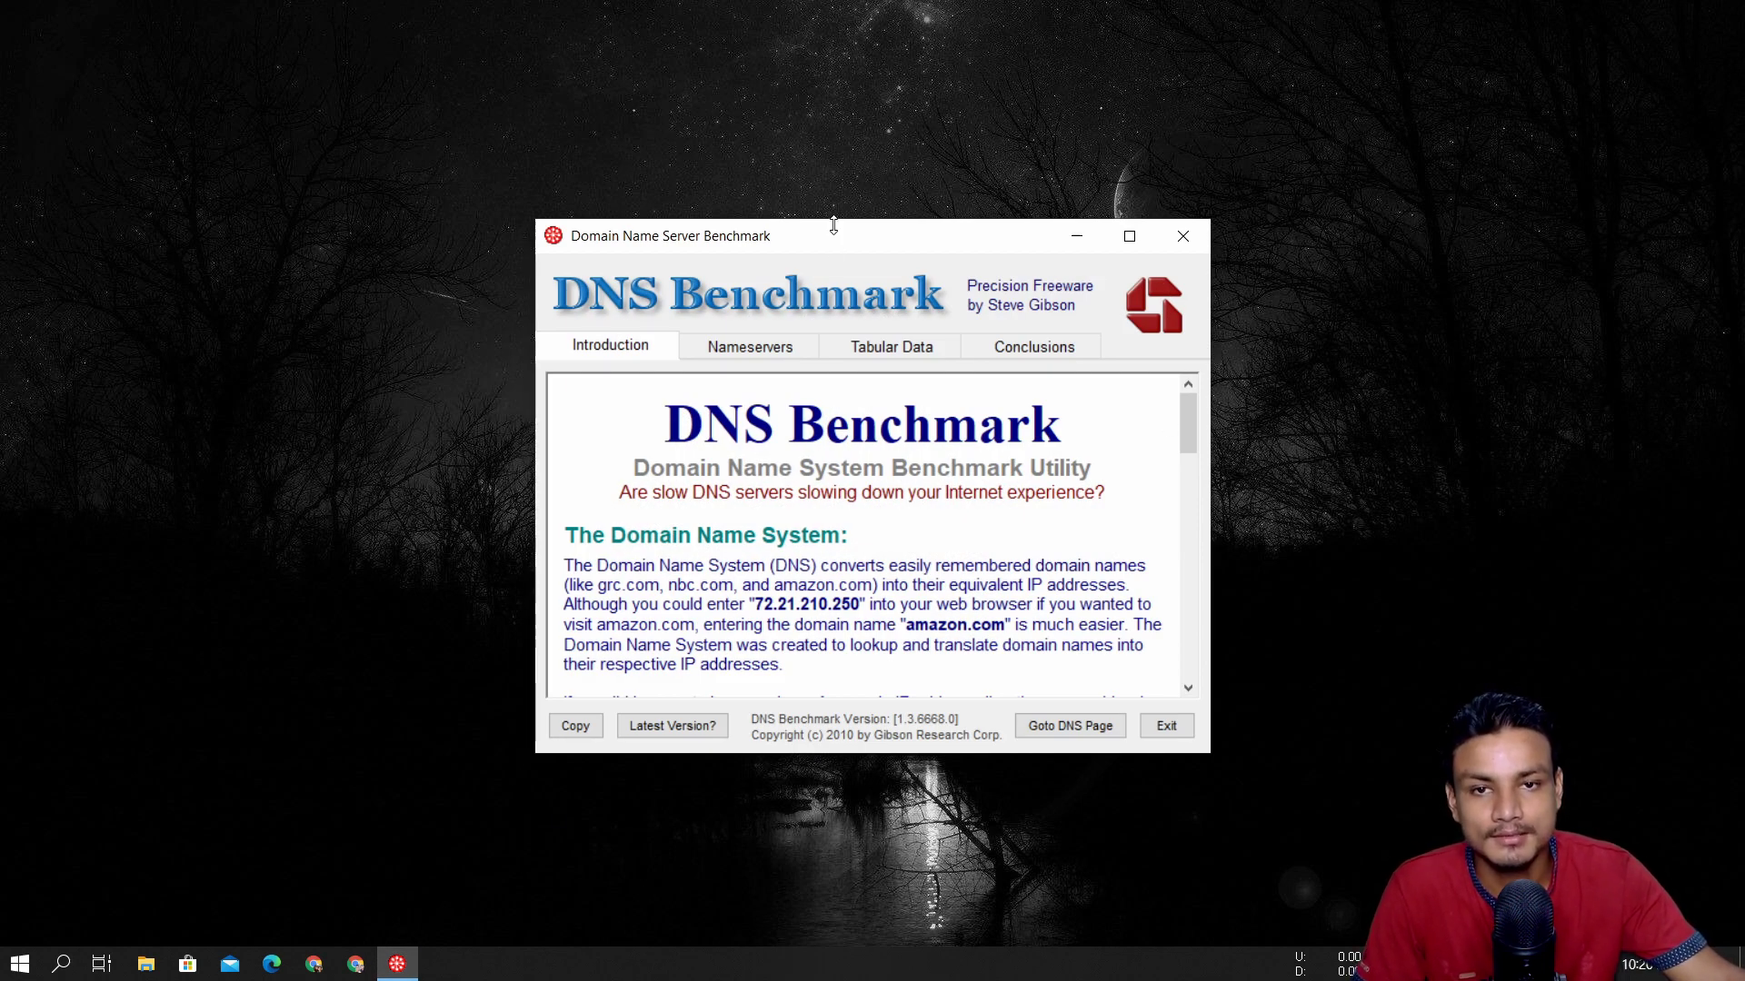
drag(860, 245, 821, 227)
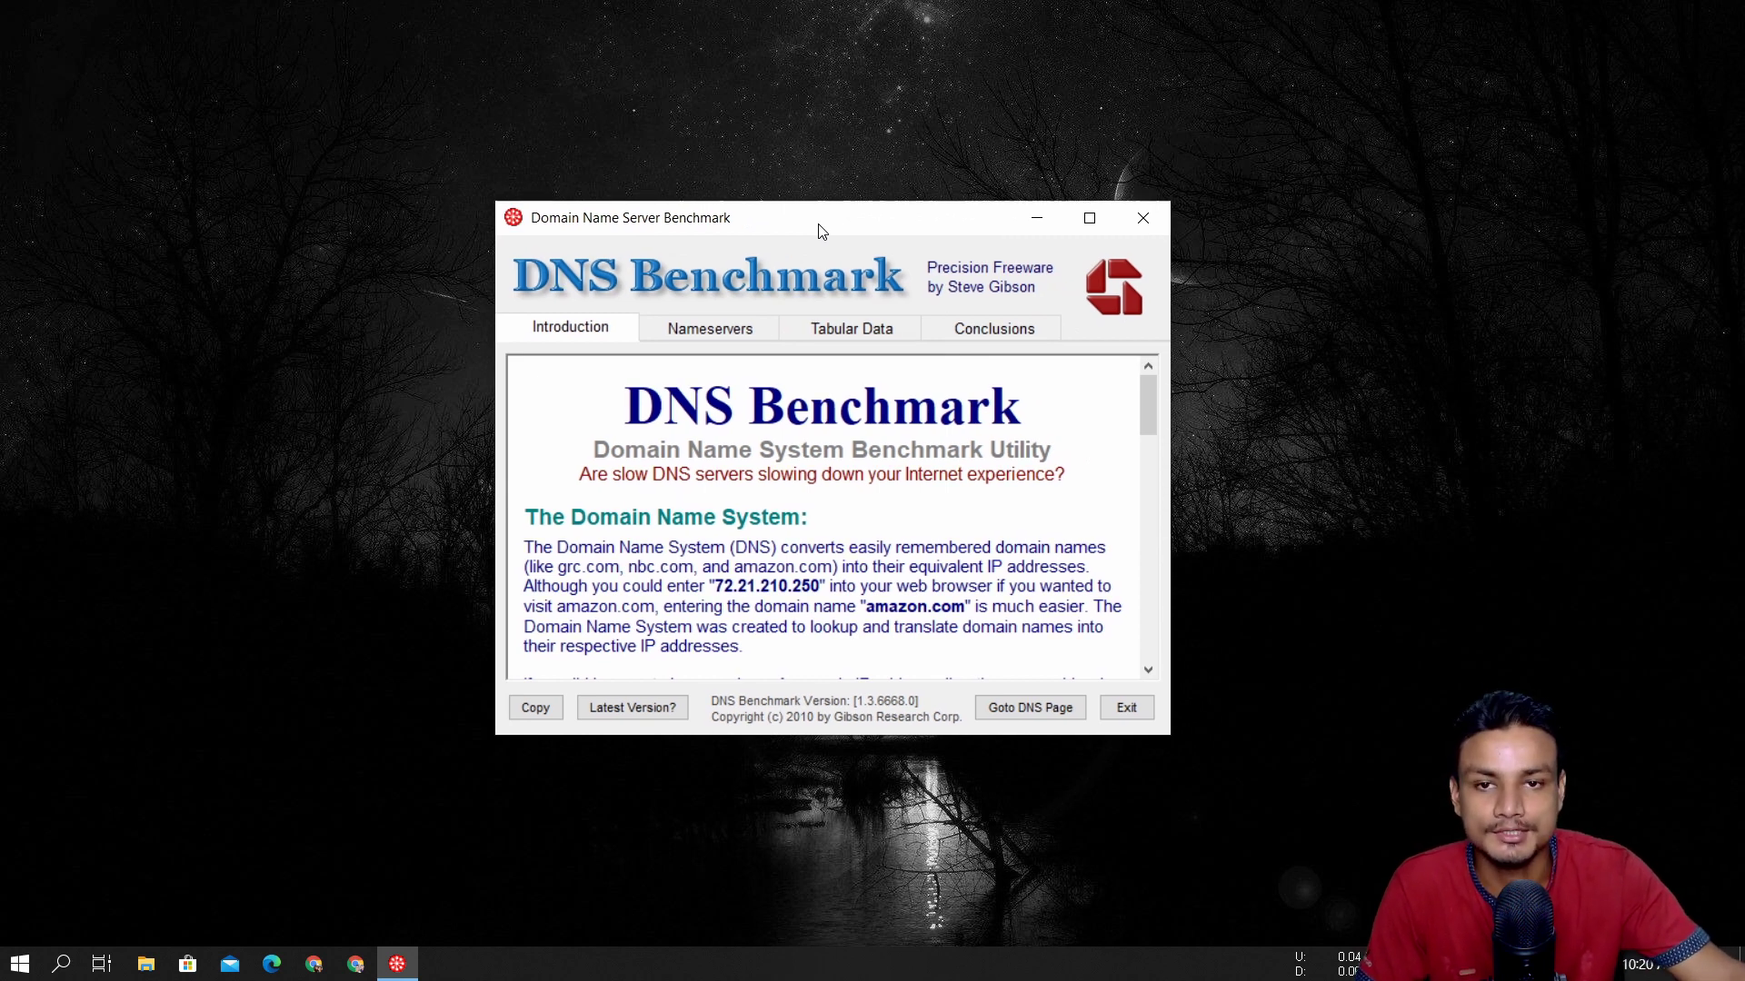
drag(788, 234, 822, 221)
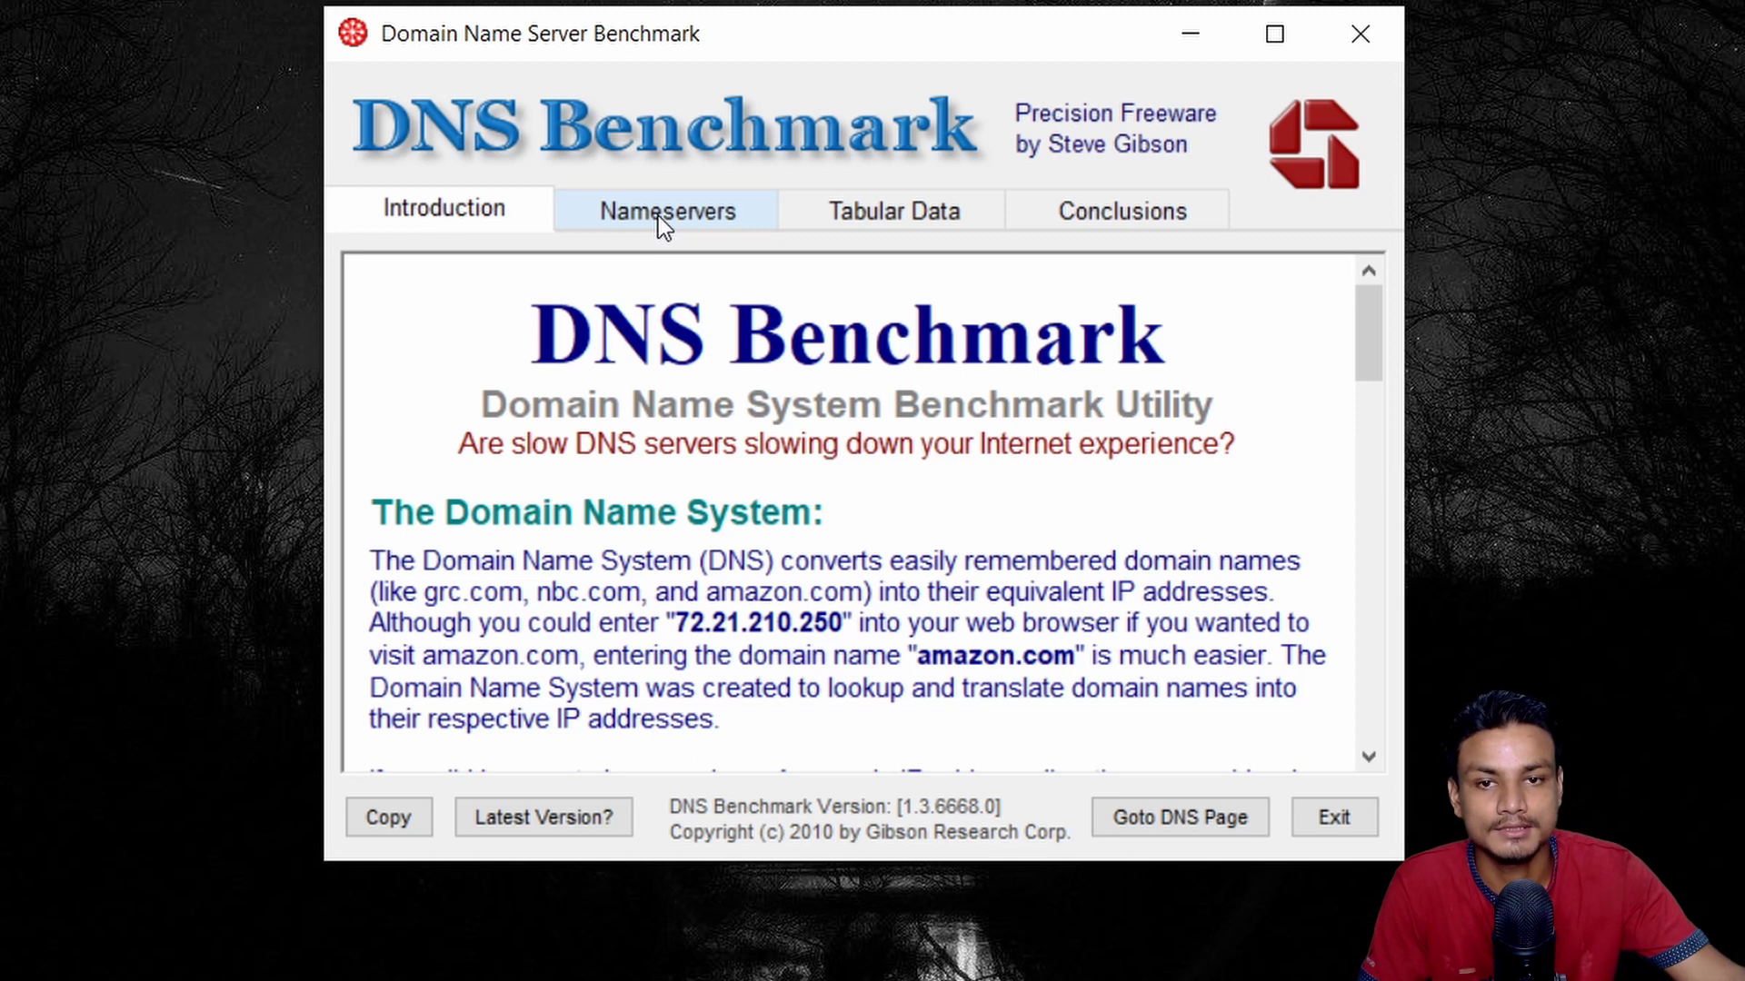
Show the Nameservers page, with 1.0.0.1 and 1.1.1.1 listed at the top
click(658, 215)
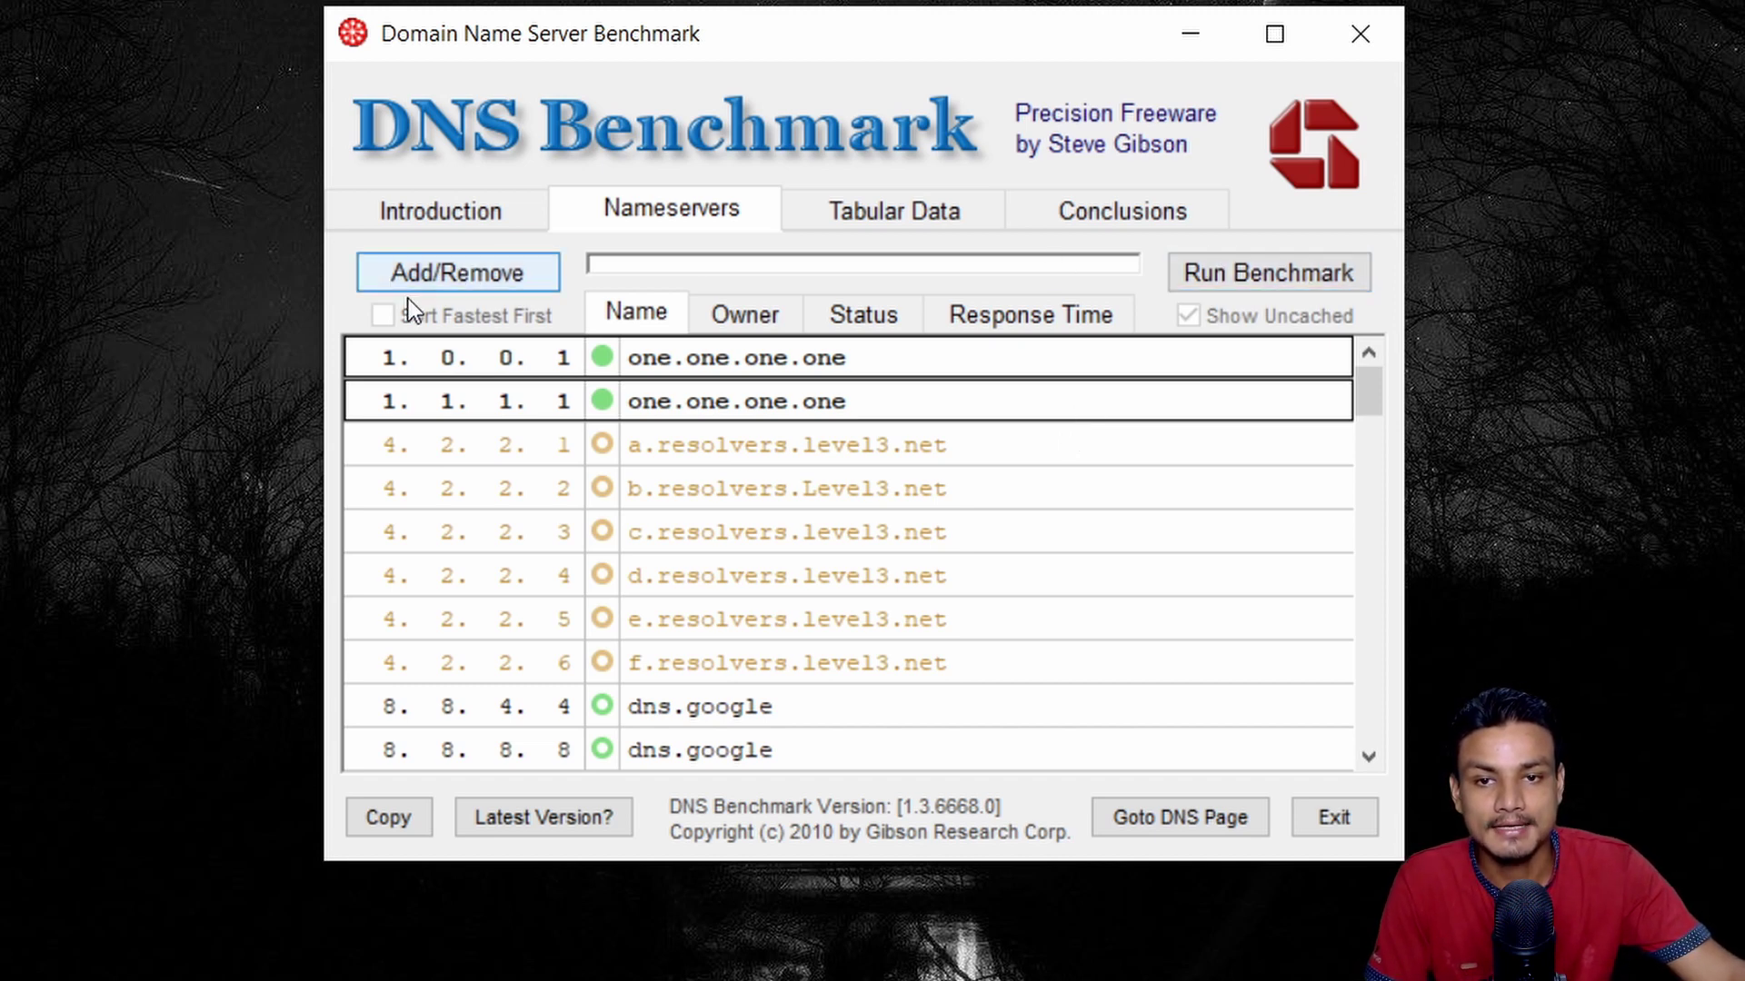
Run the benchmark across all 75 resolvers until the response-time results complete
click(1303, 271)
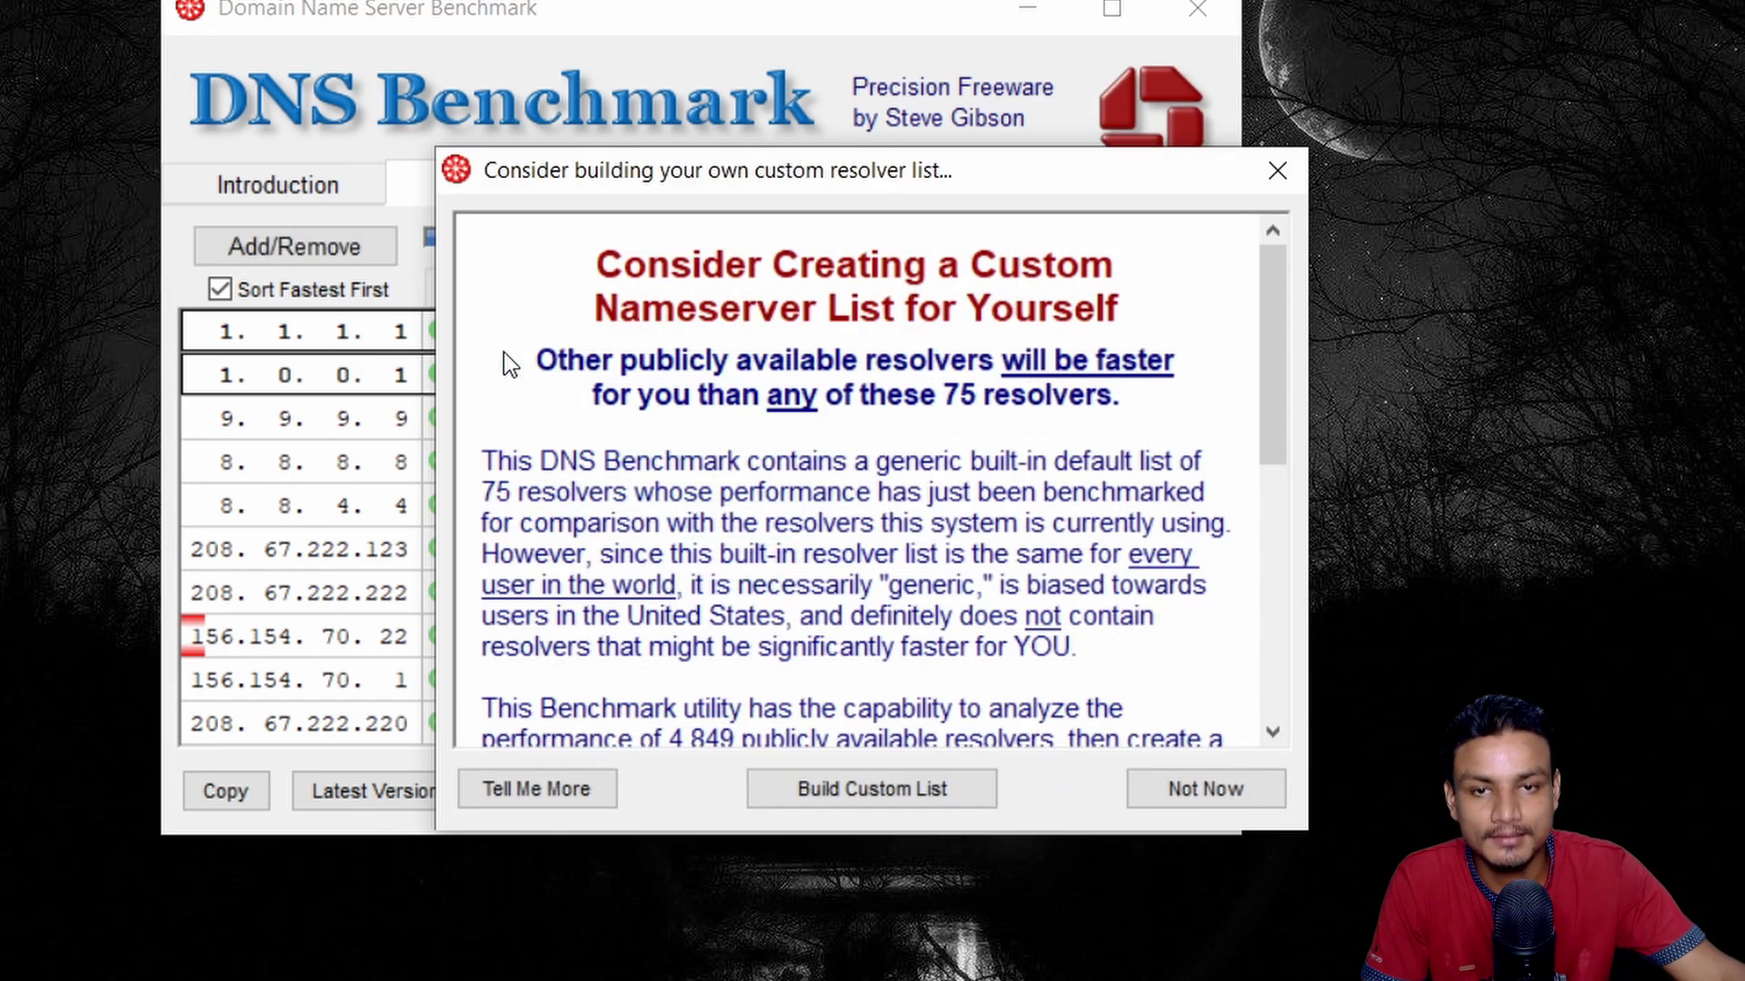
Move the custom resolver list suggestion aside and dismiss it with Not Now
drag(876, 178, 765, 171)
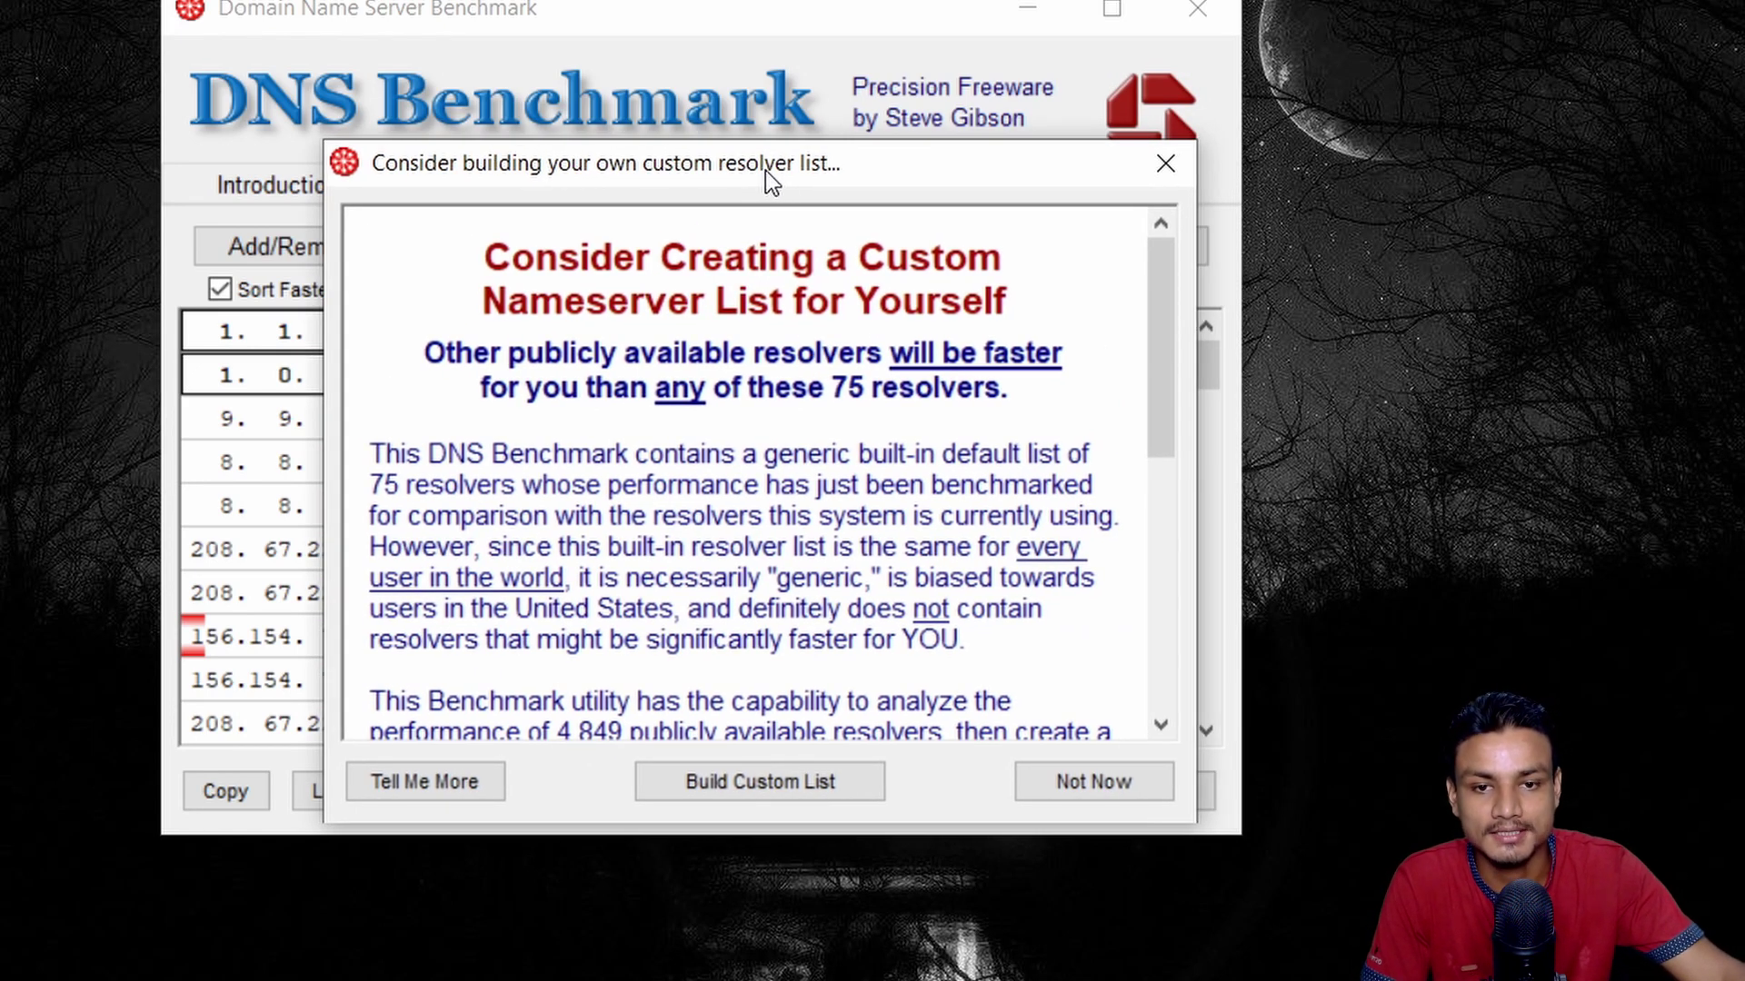
click(1150, 173)
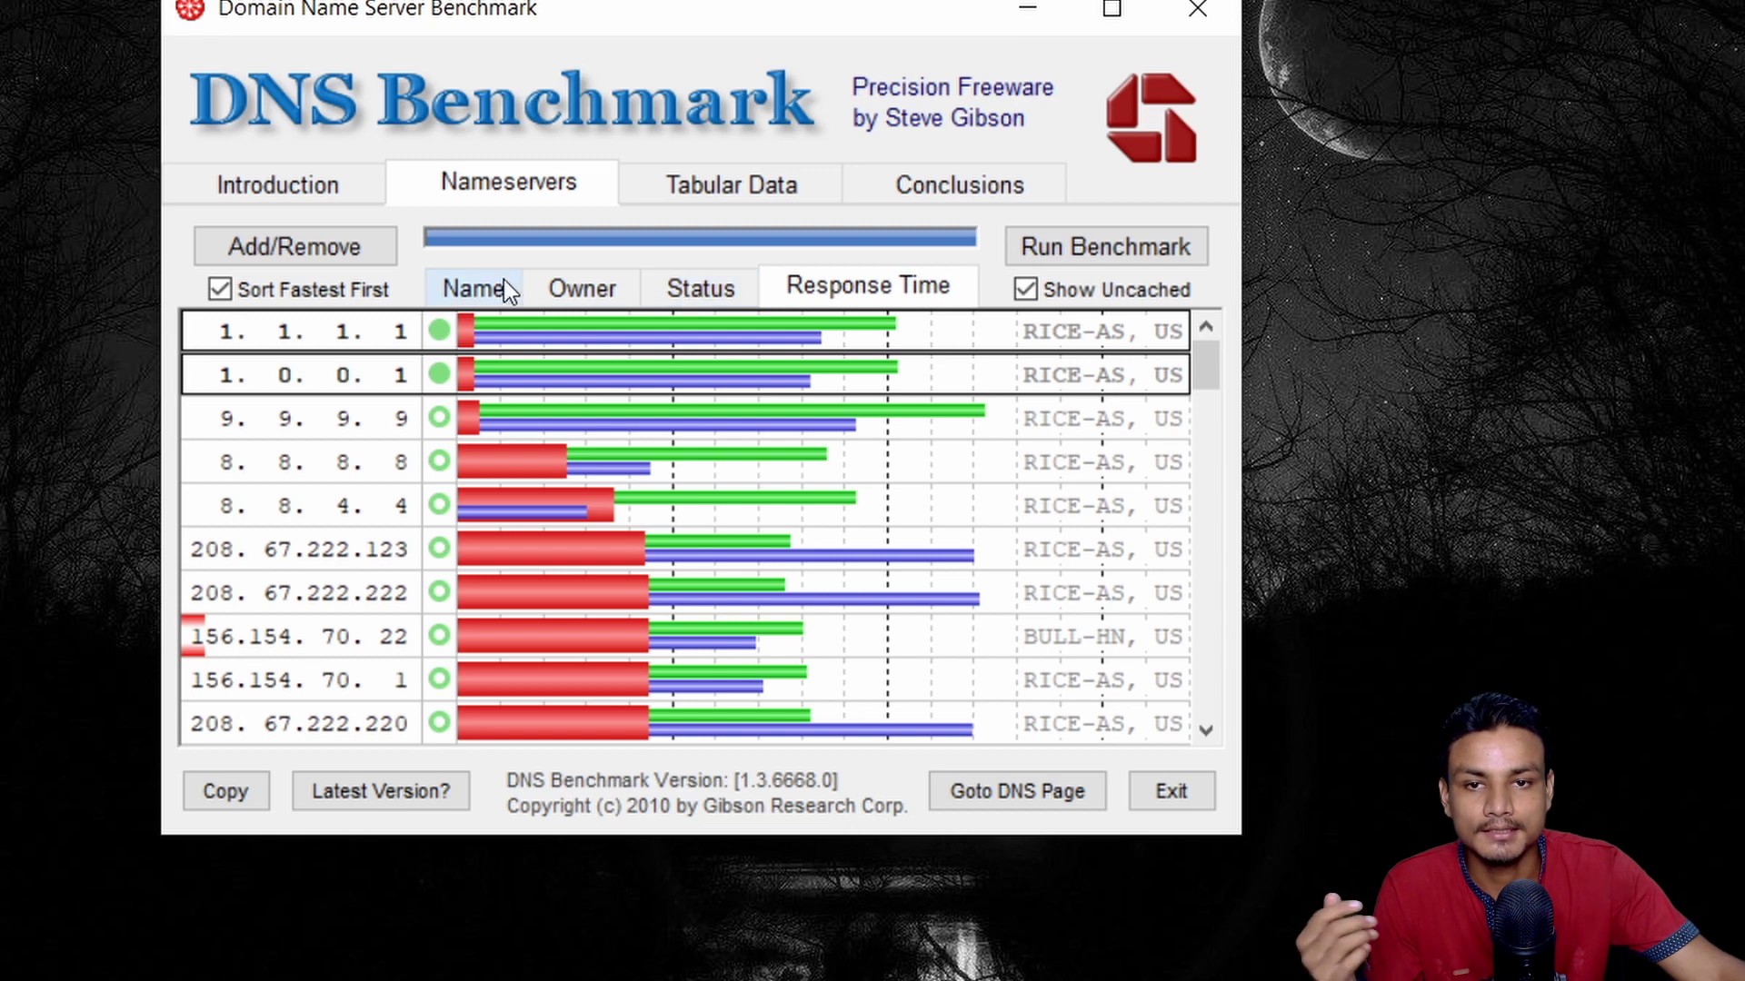
click(700, 302)
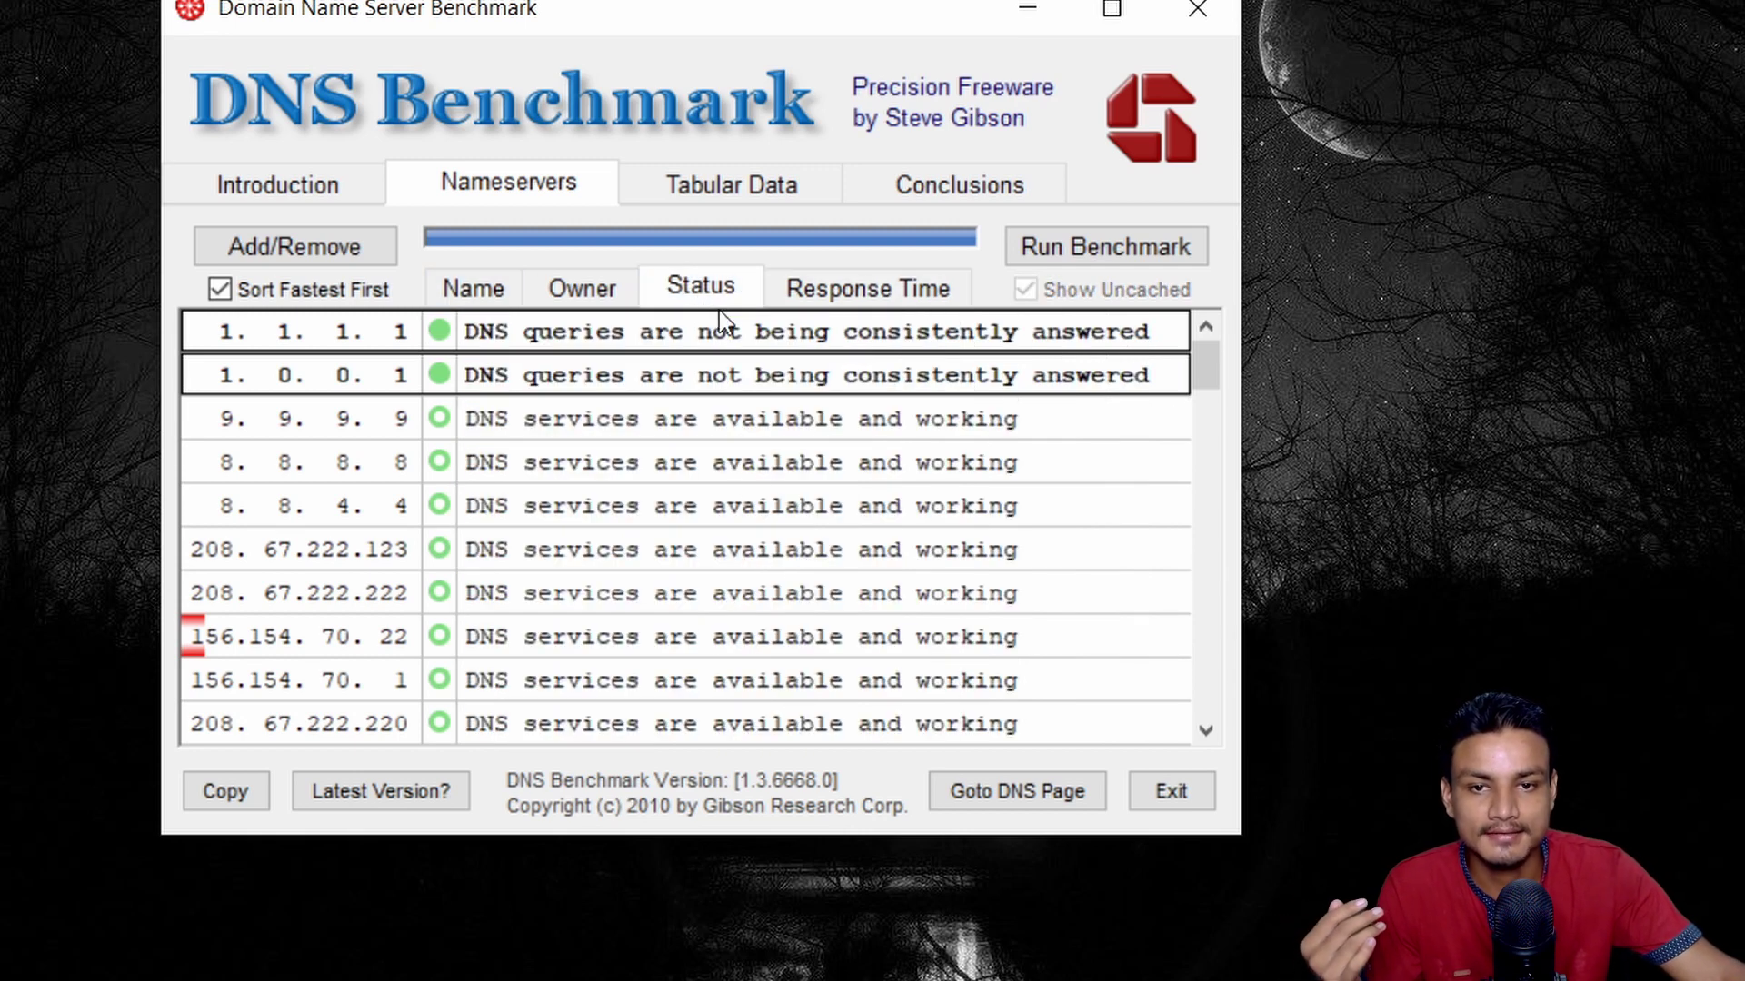
scroll(786, 451, down, 6)
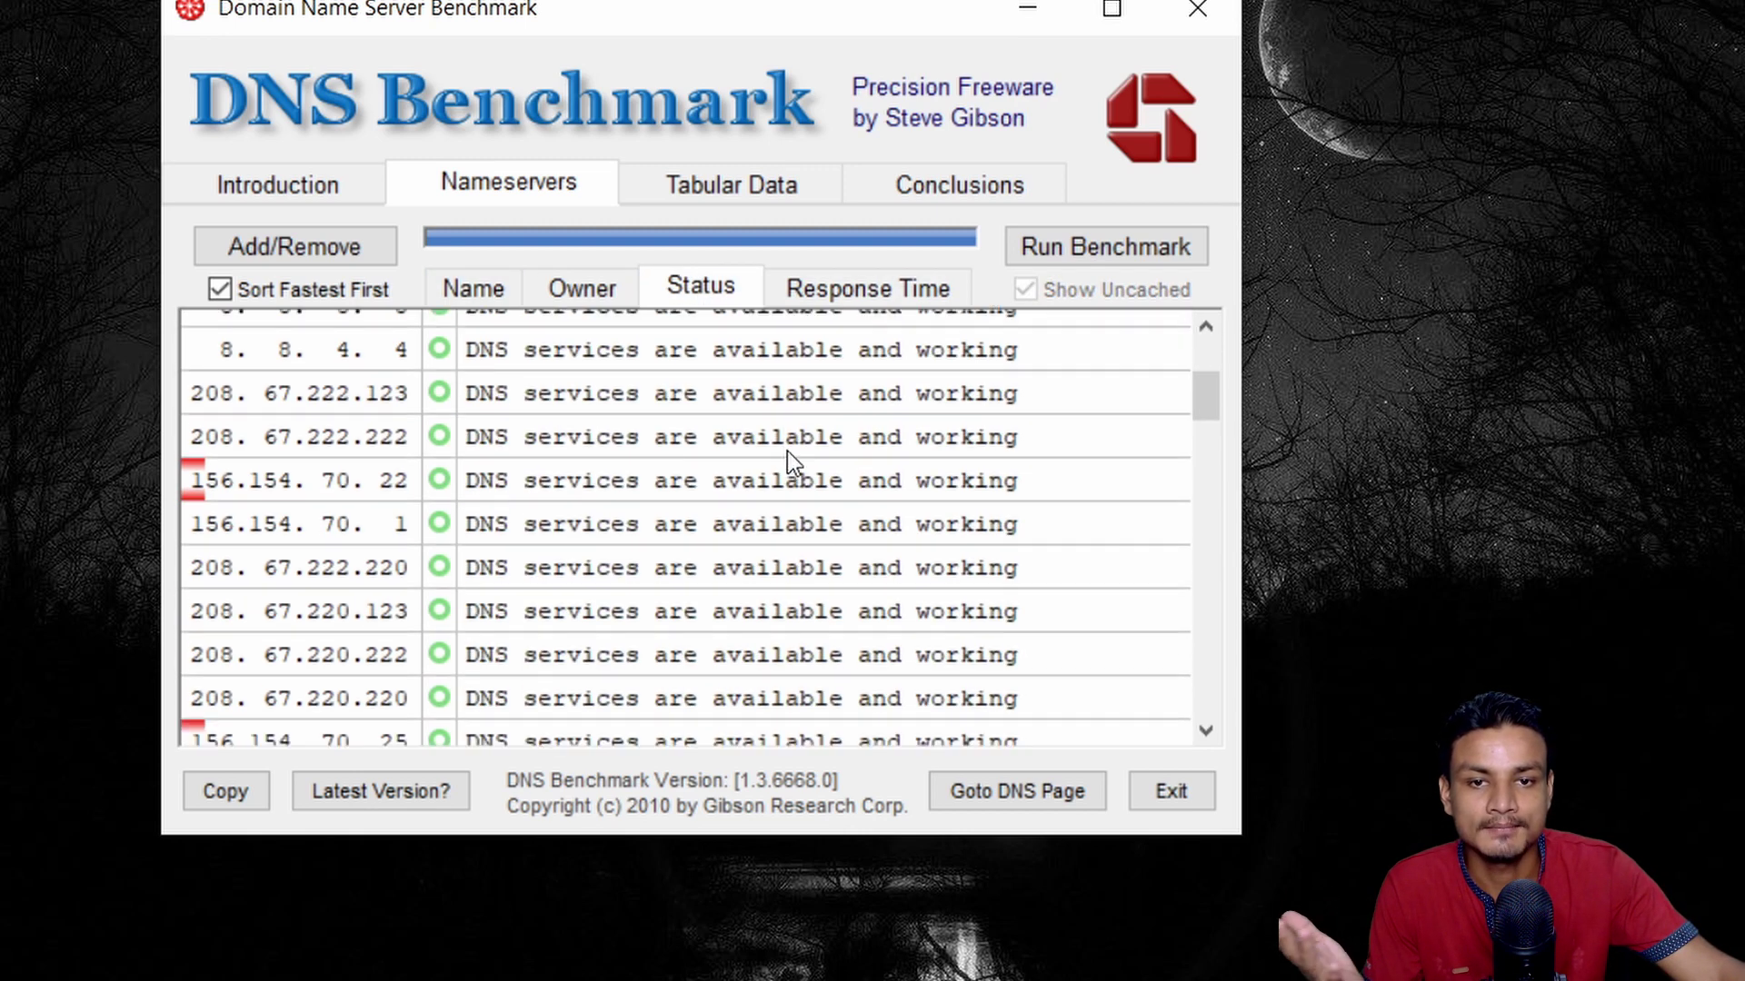
scroll(784, 449, down, 2)
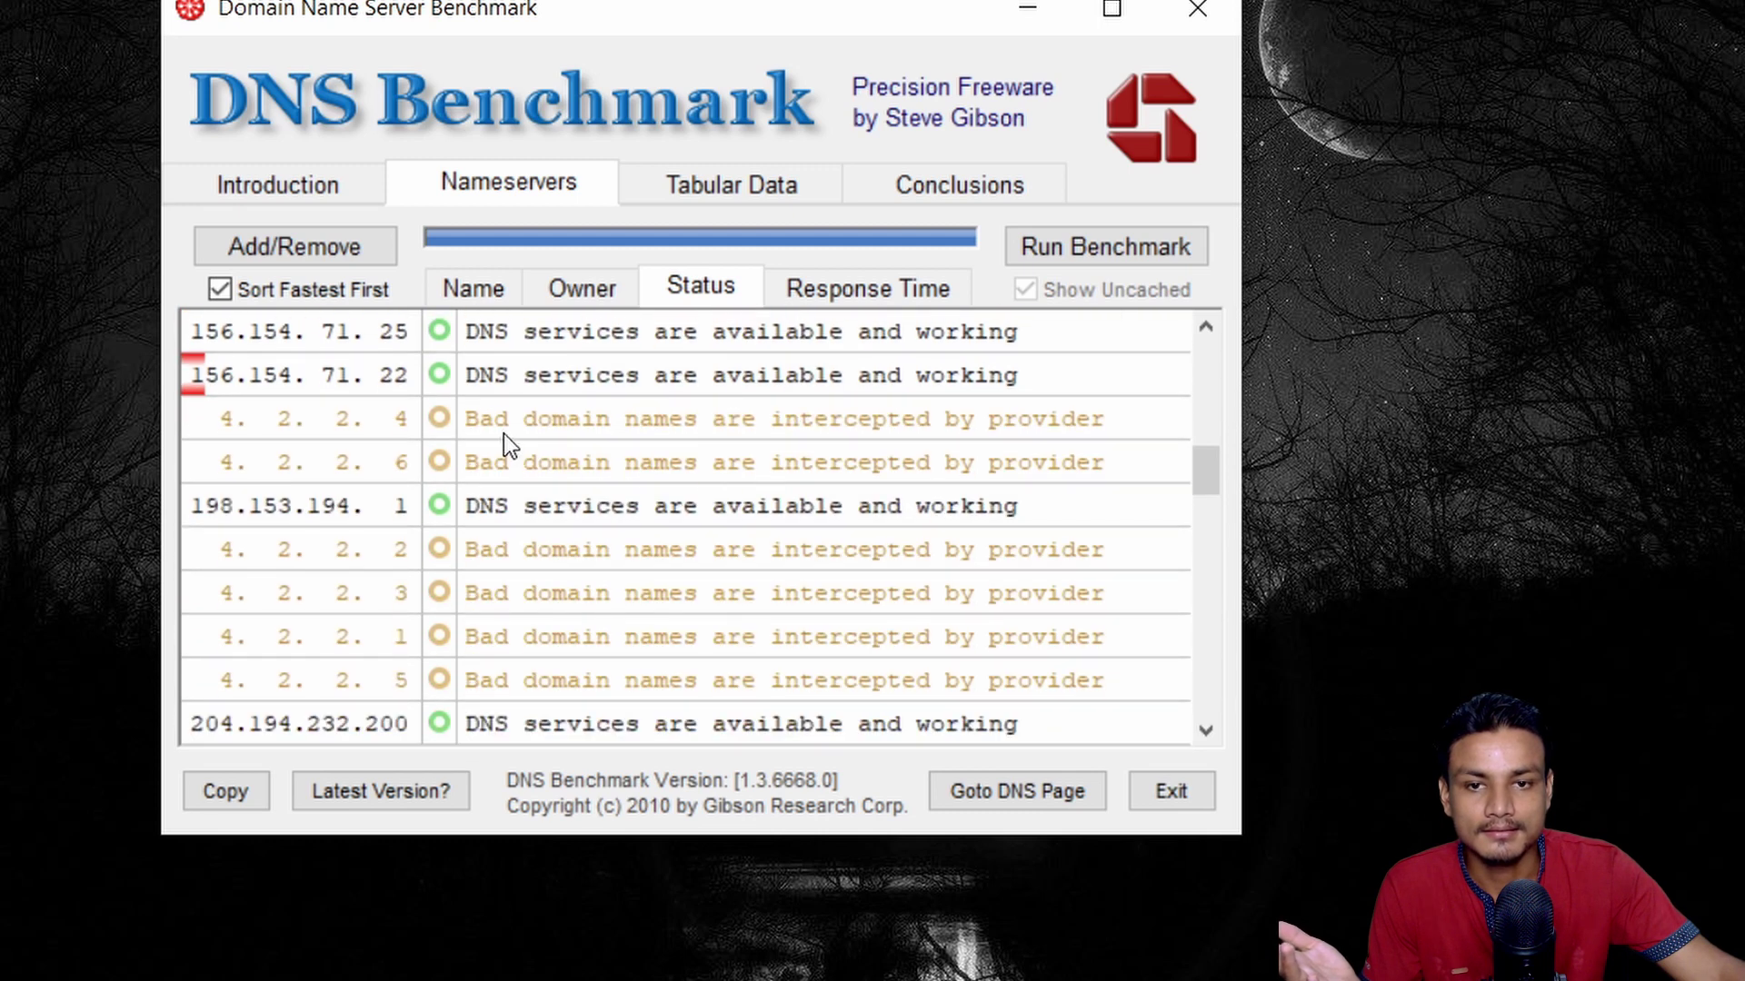
scroll(939, 437, down, 2)
scroll(847, 454, up, 5)
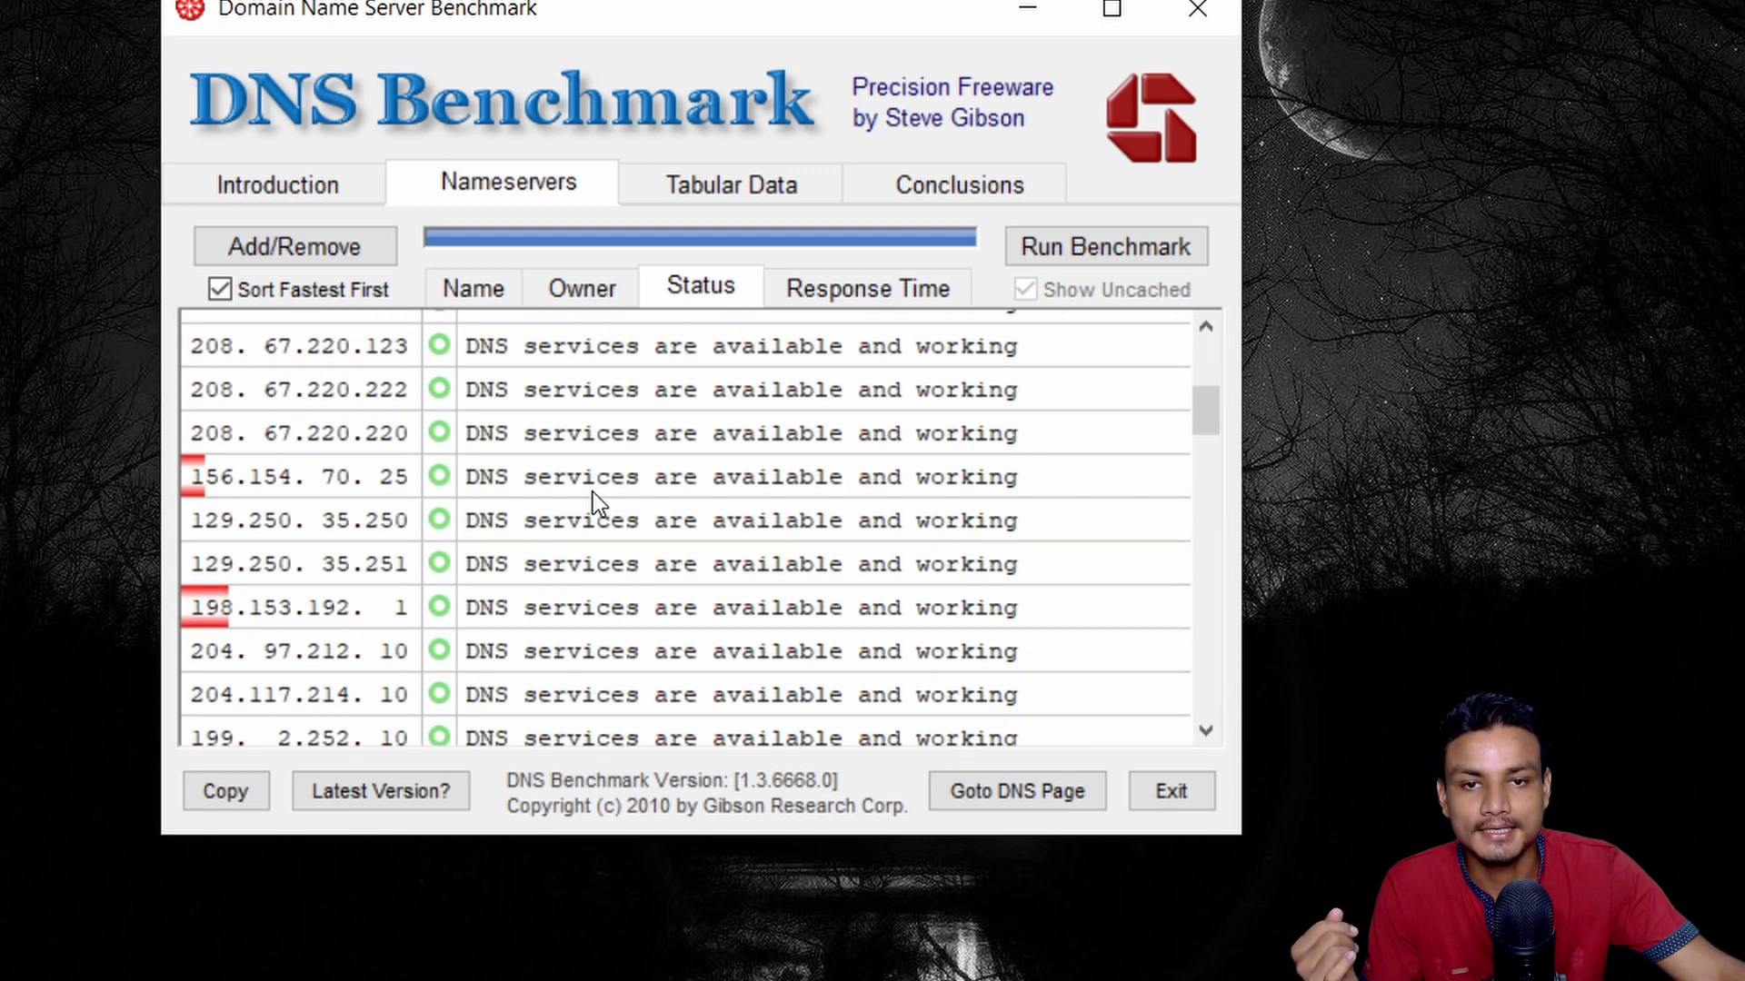
scroll(592, 492, up, 2)
click(581, 291)
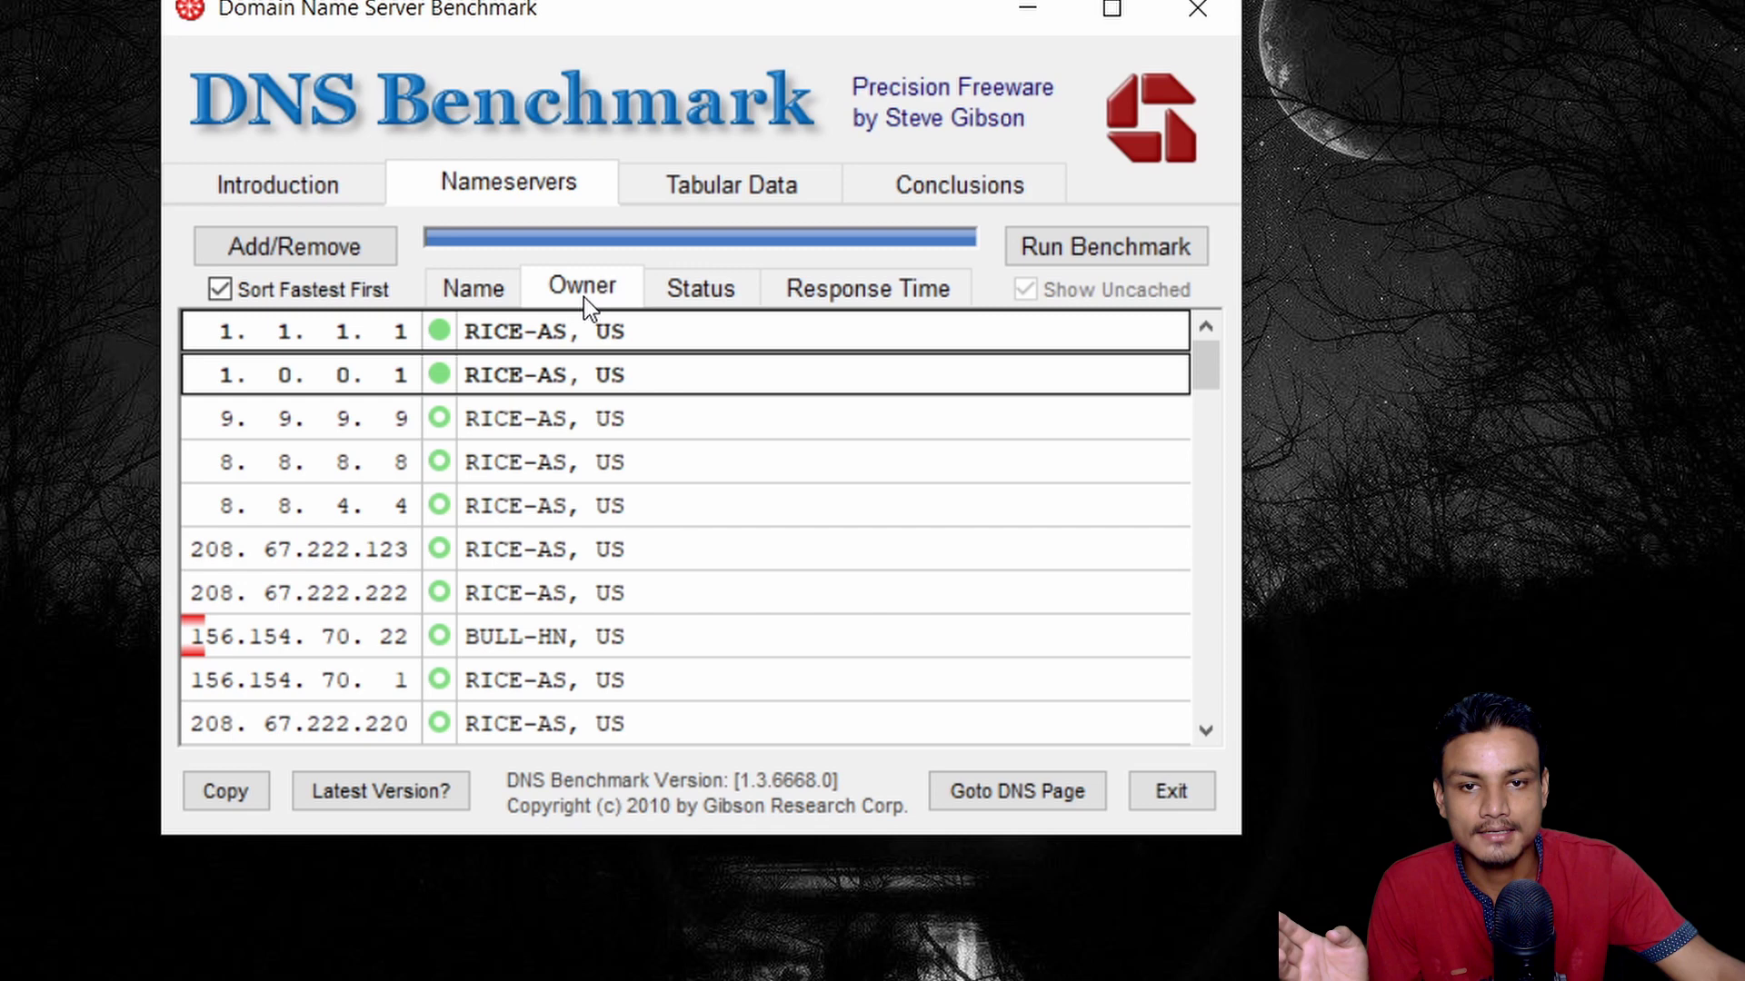
scroll(585, 390, down, 2)
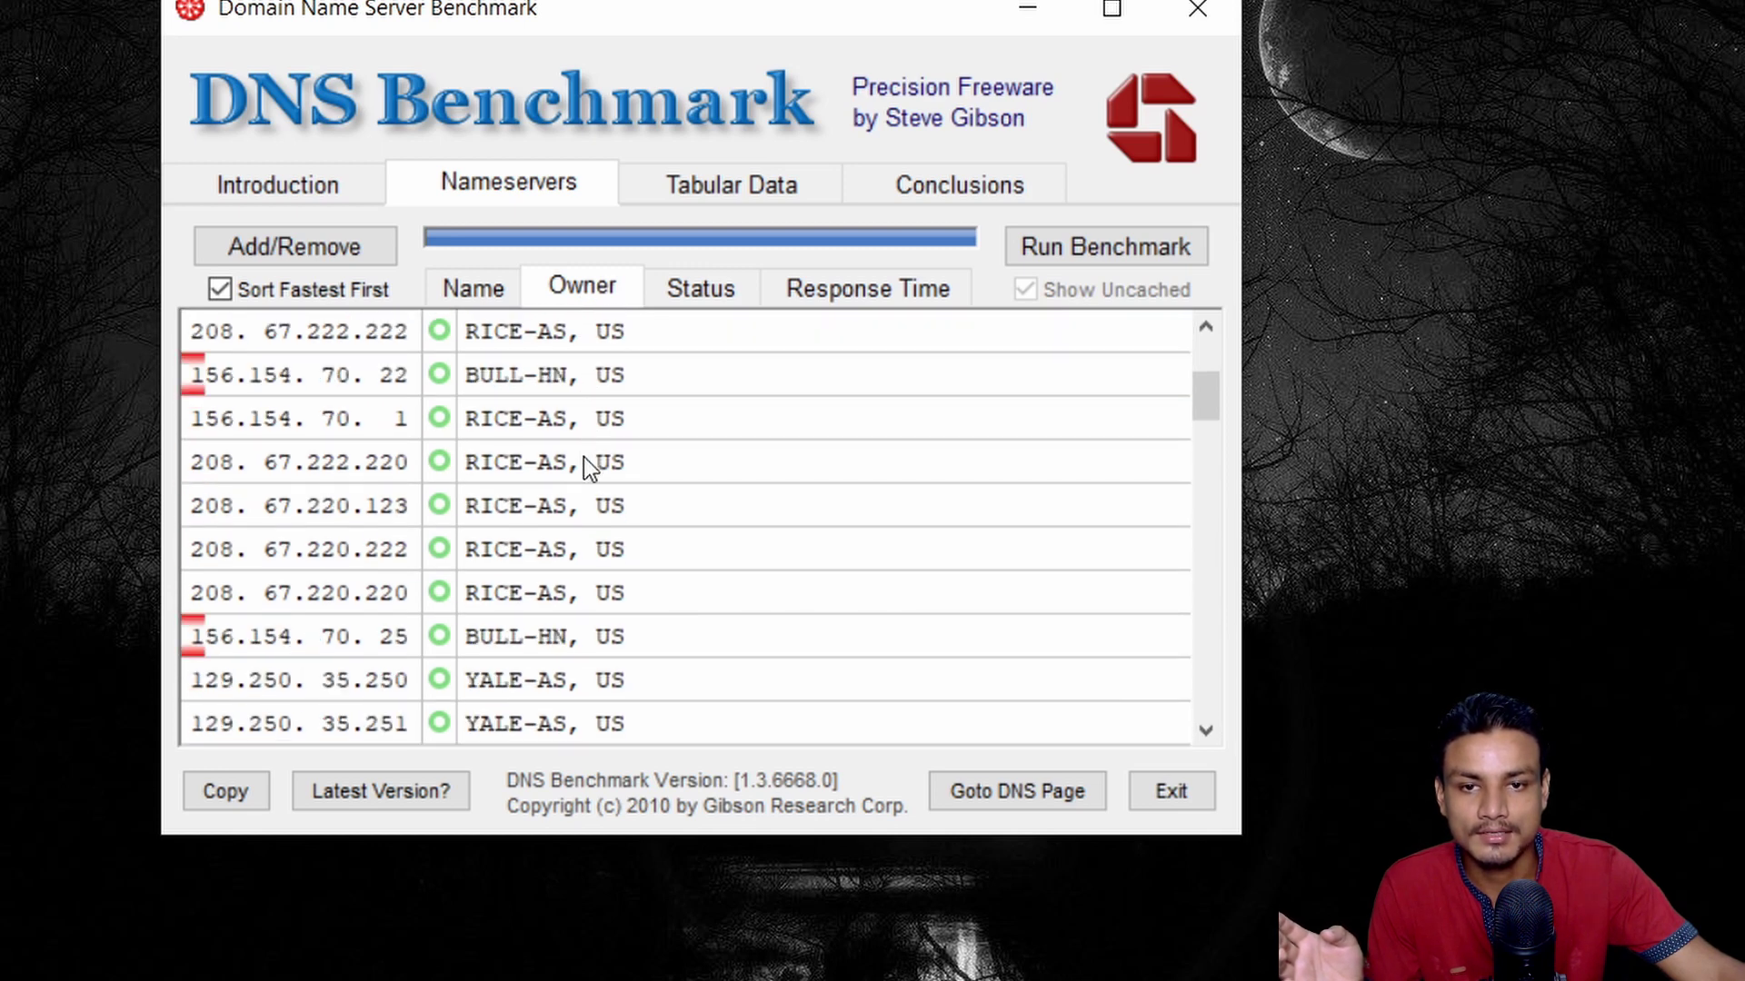
scroll(584, 457, up, 1)
scroll(582, 474, up, 2)
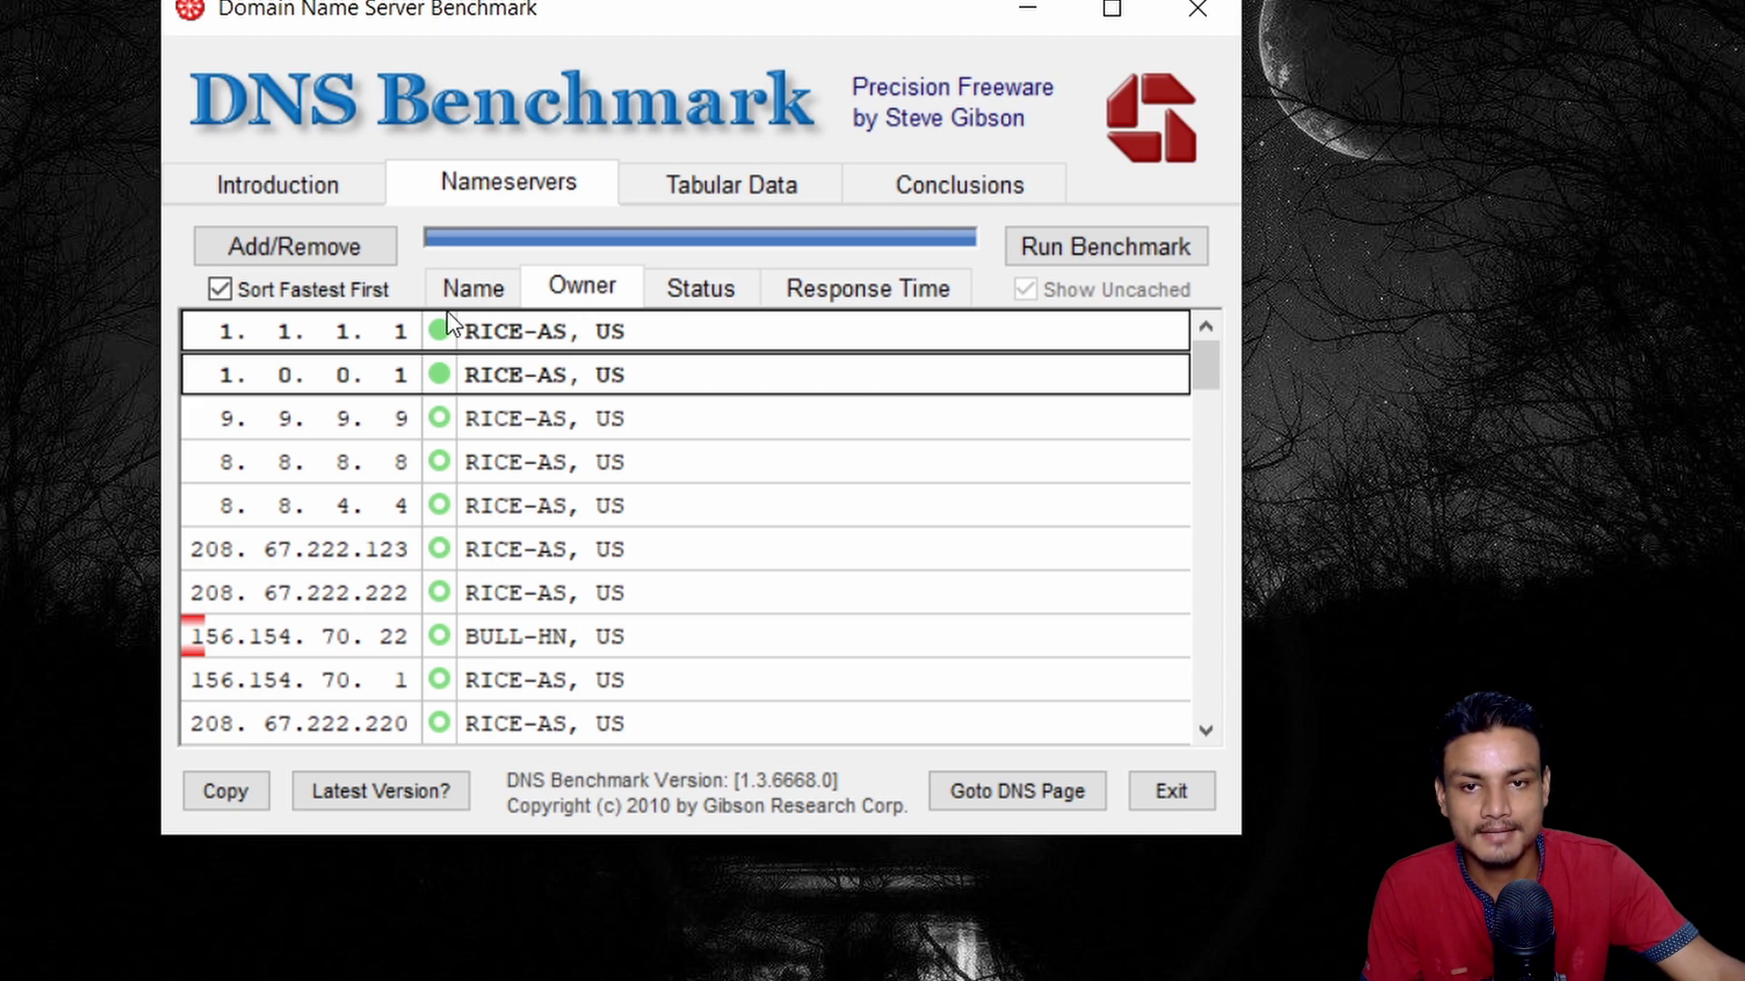
click(460, 286)
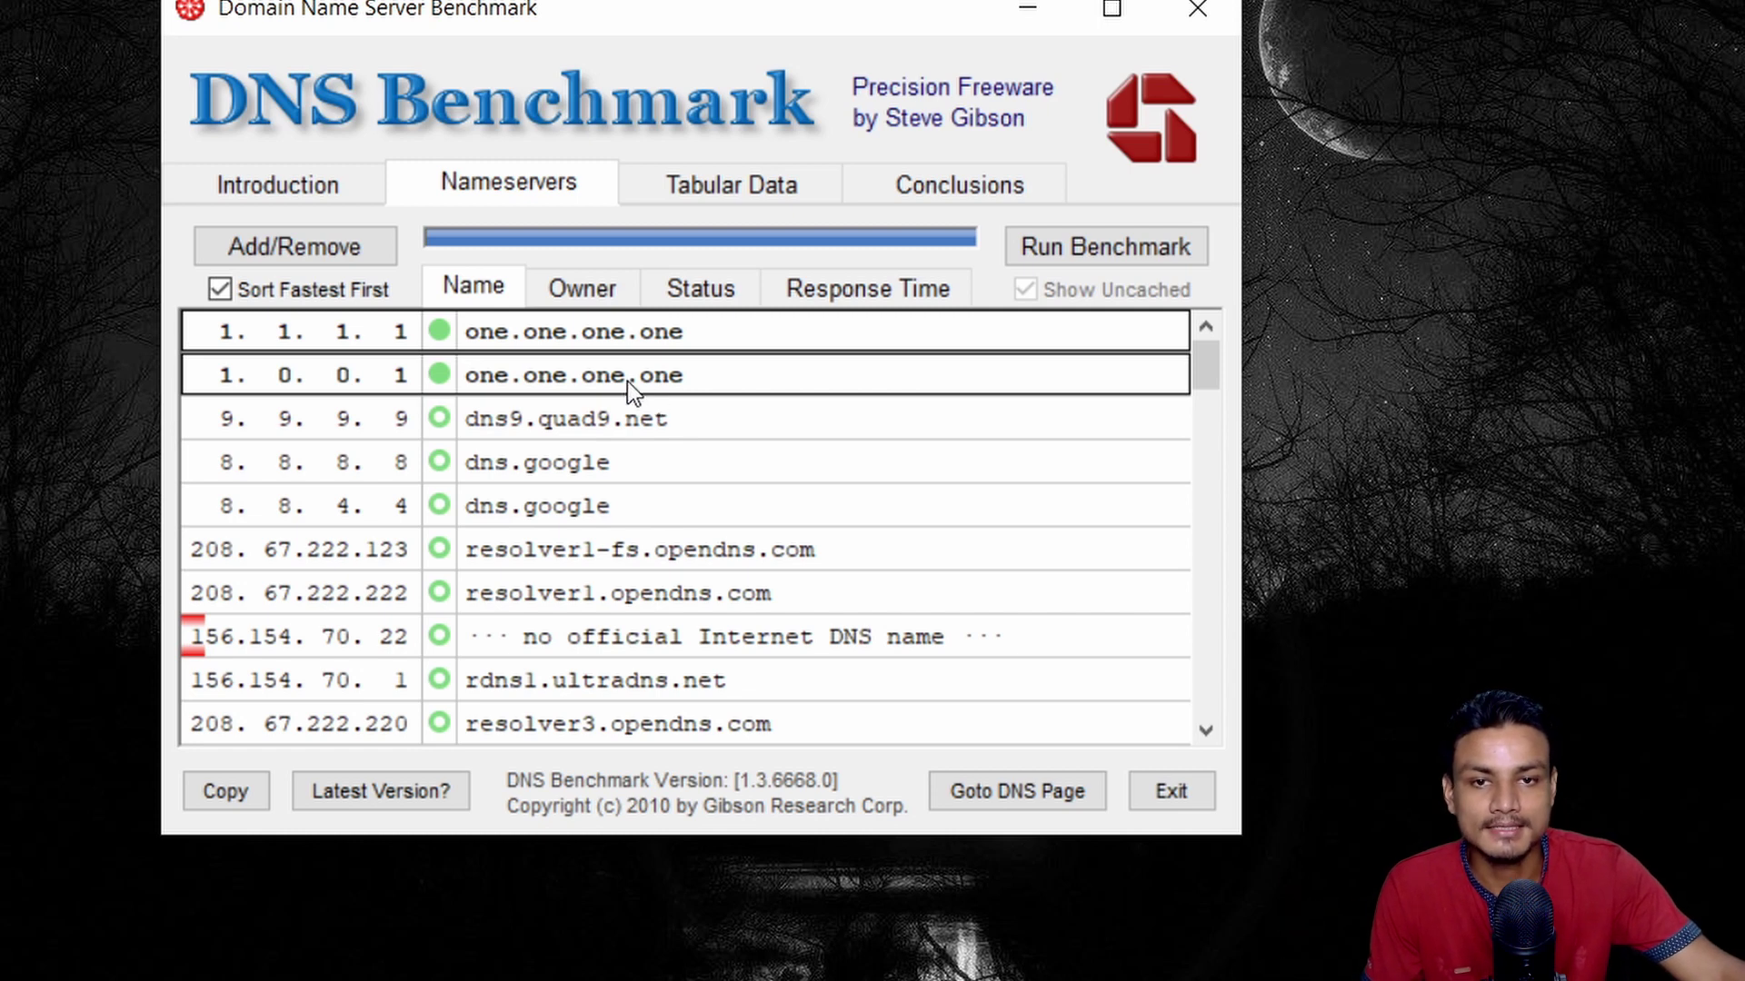
click(844, 298)
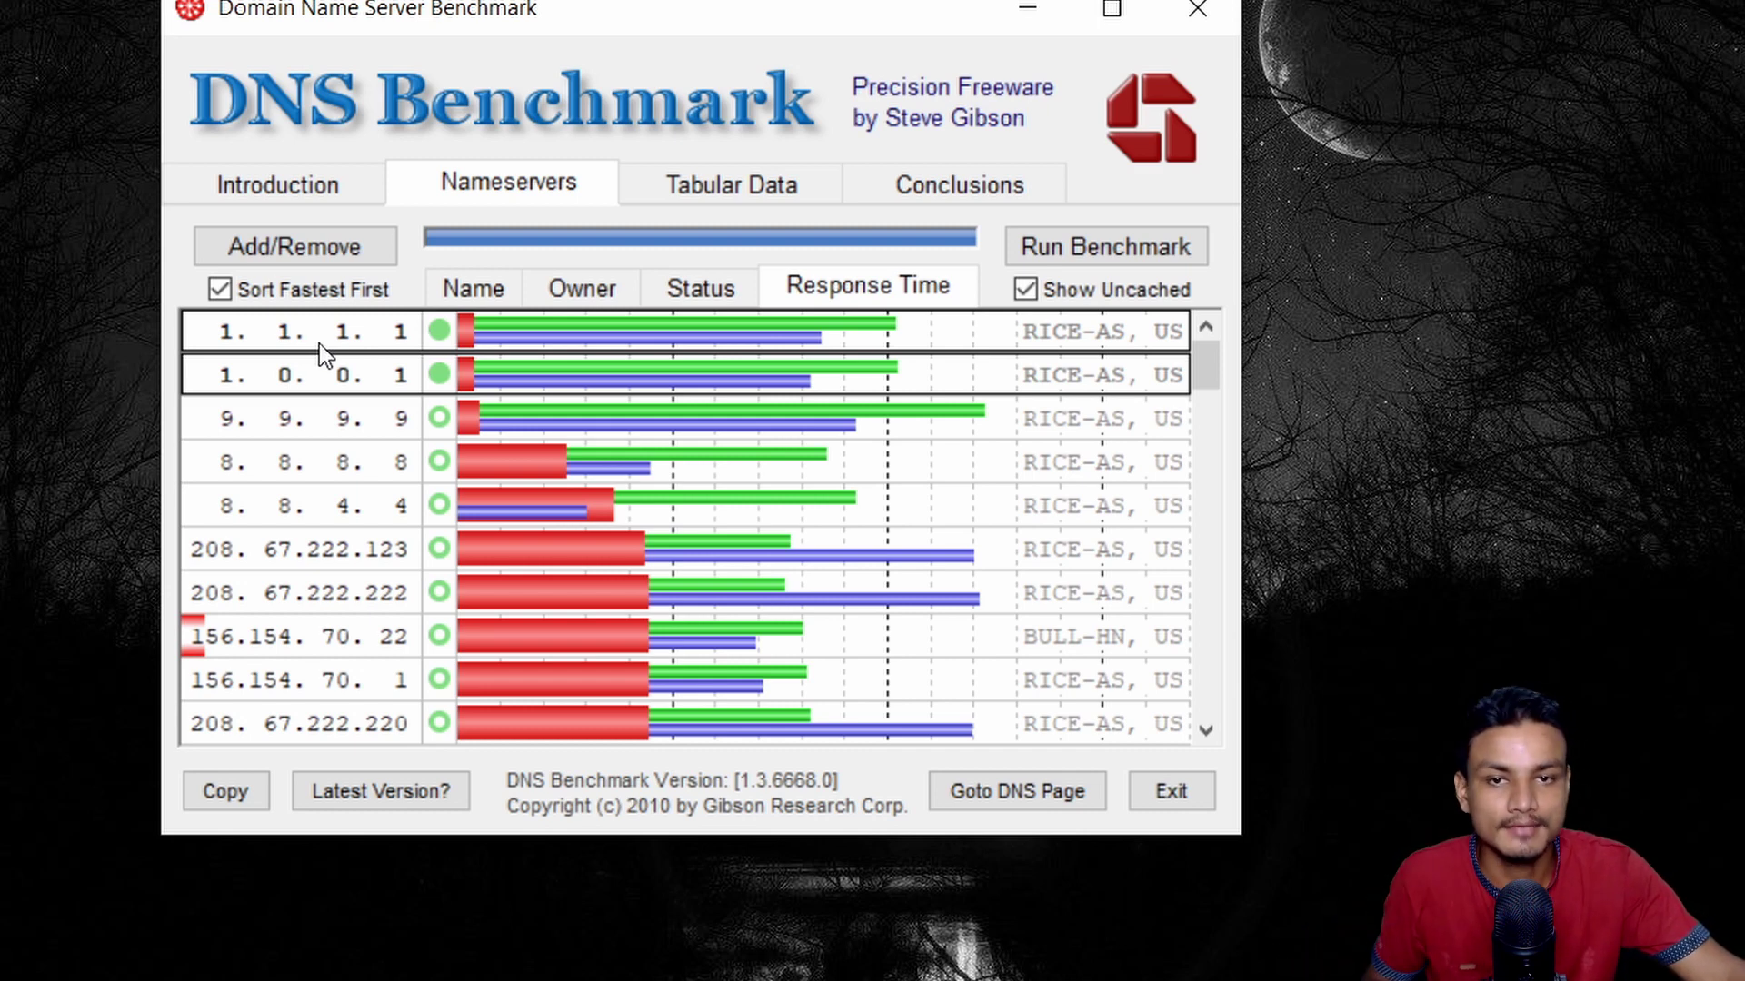
Read the benchmark conclusions, then return to the ranked results showing 1.1.1.1 and 1.0.0.1 fastest
click(950, 189)
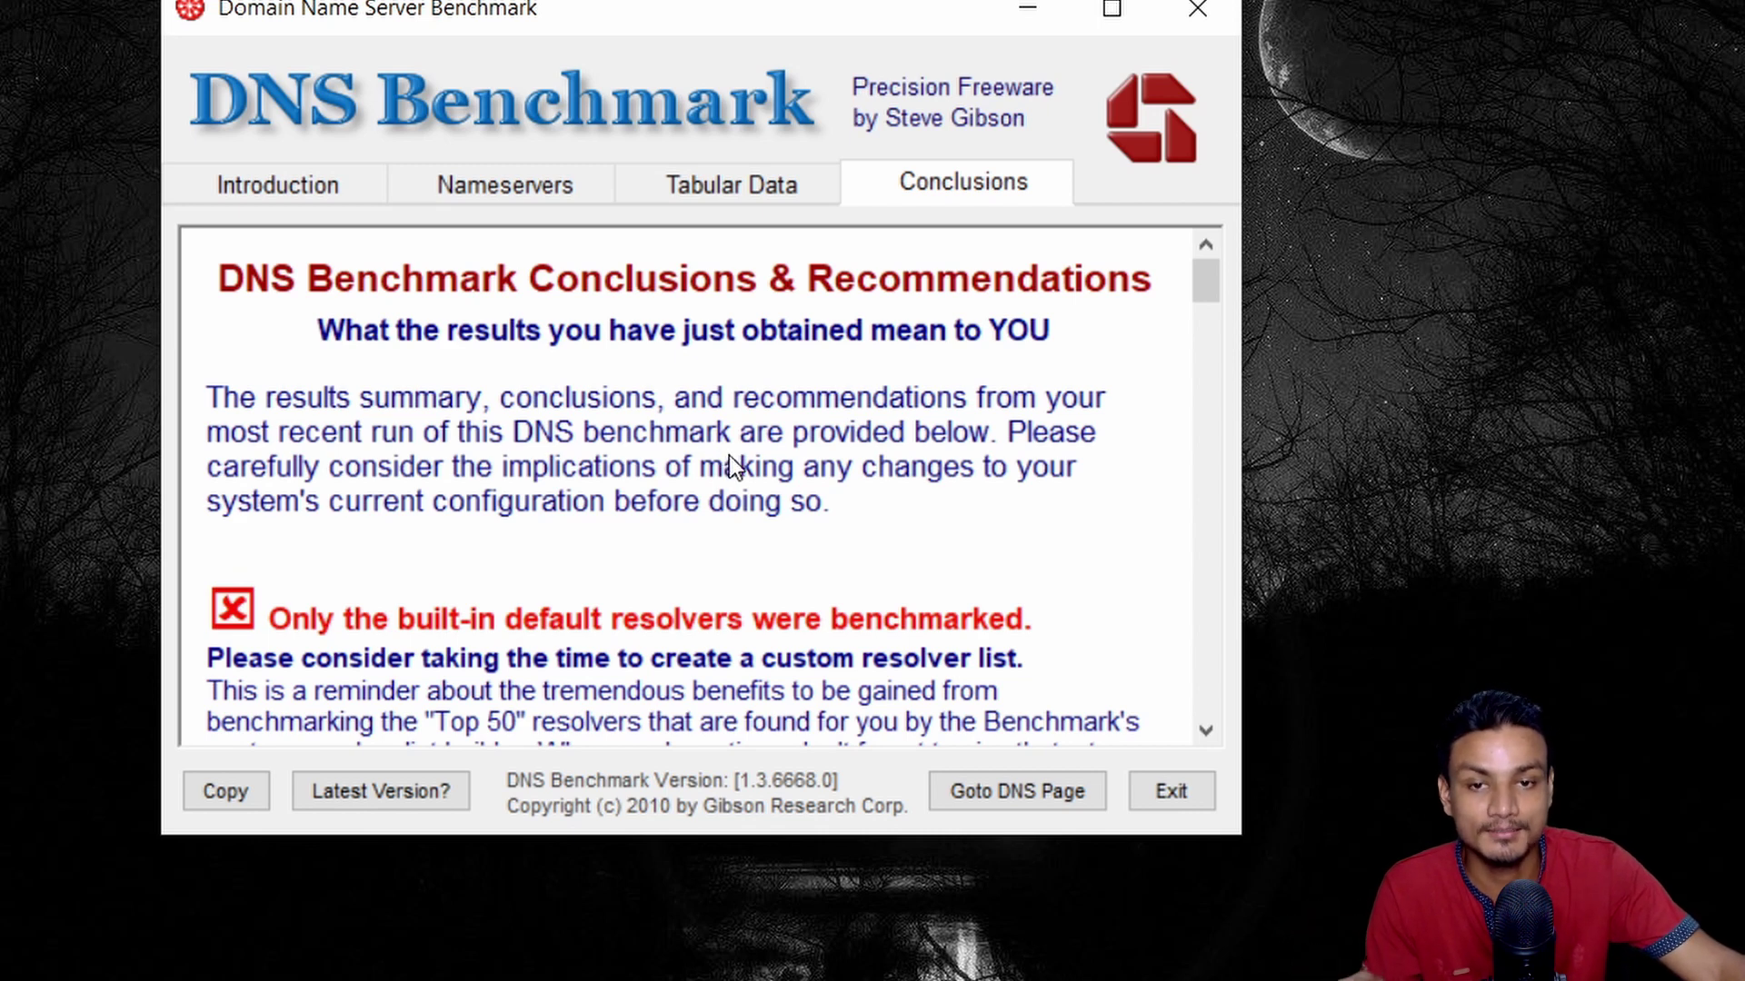
scroll(718, 464, down, 5)
scroll(712, 473, down, 4)
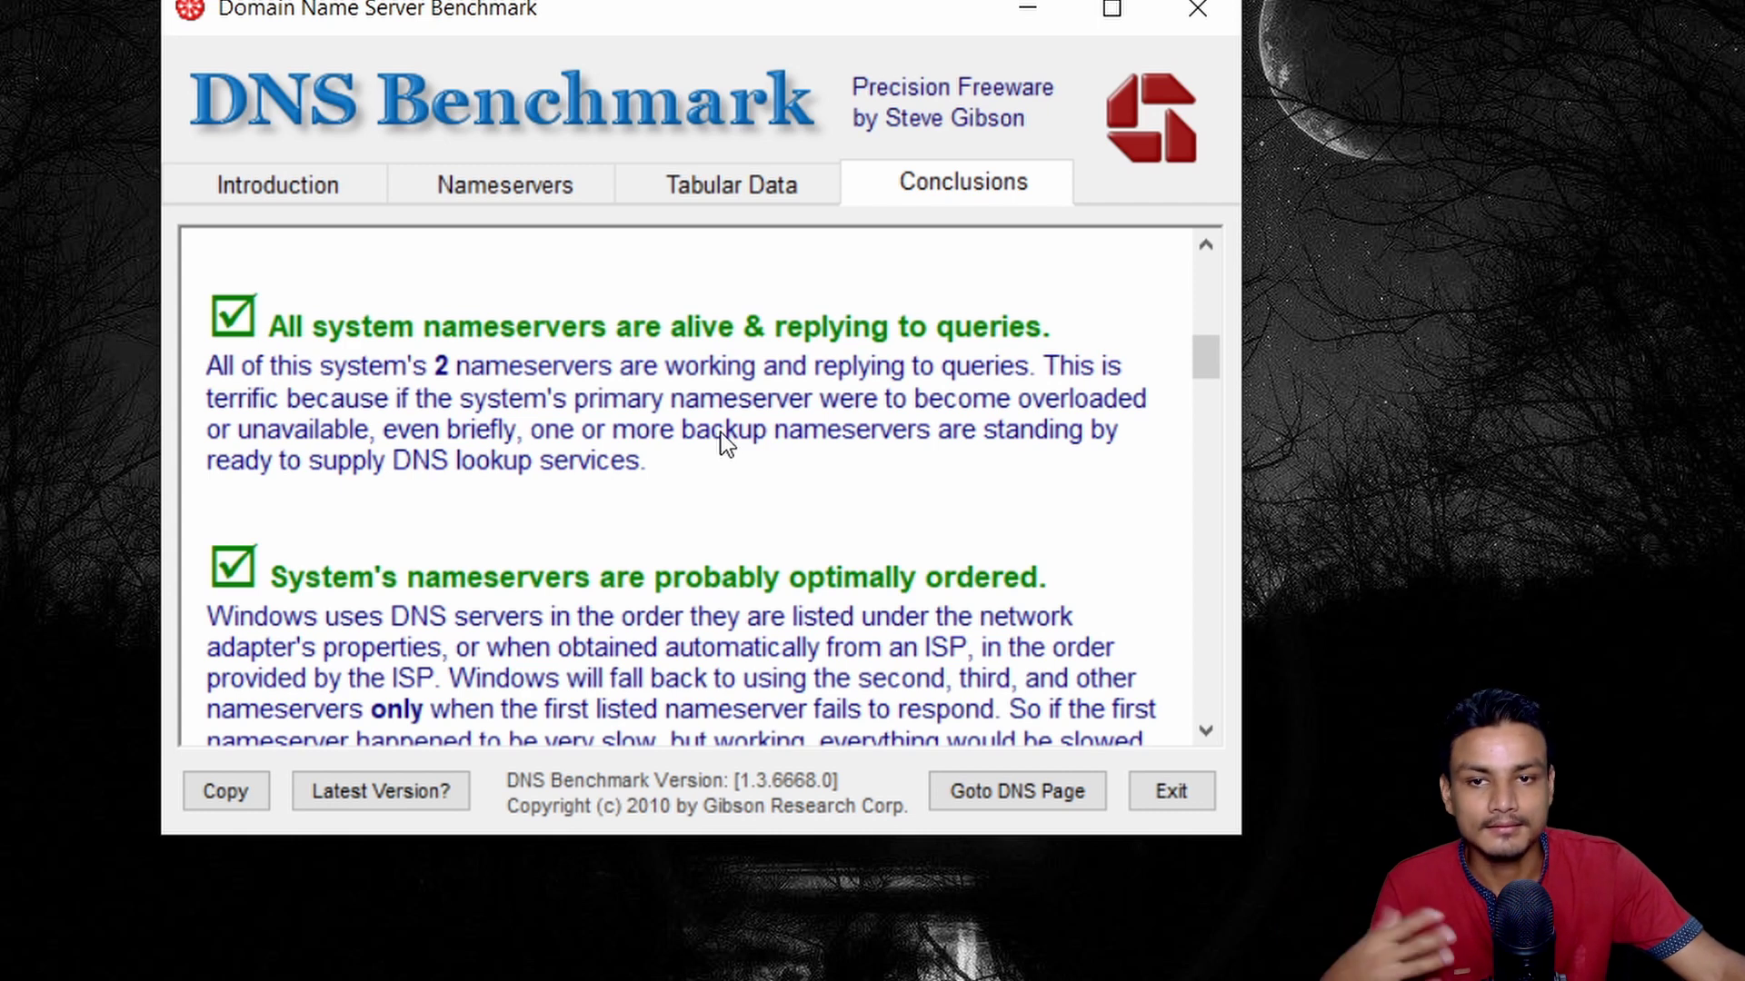
scroll(722, 432, down, 4)
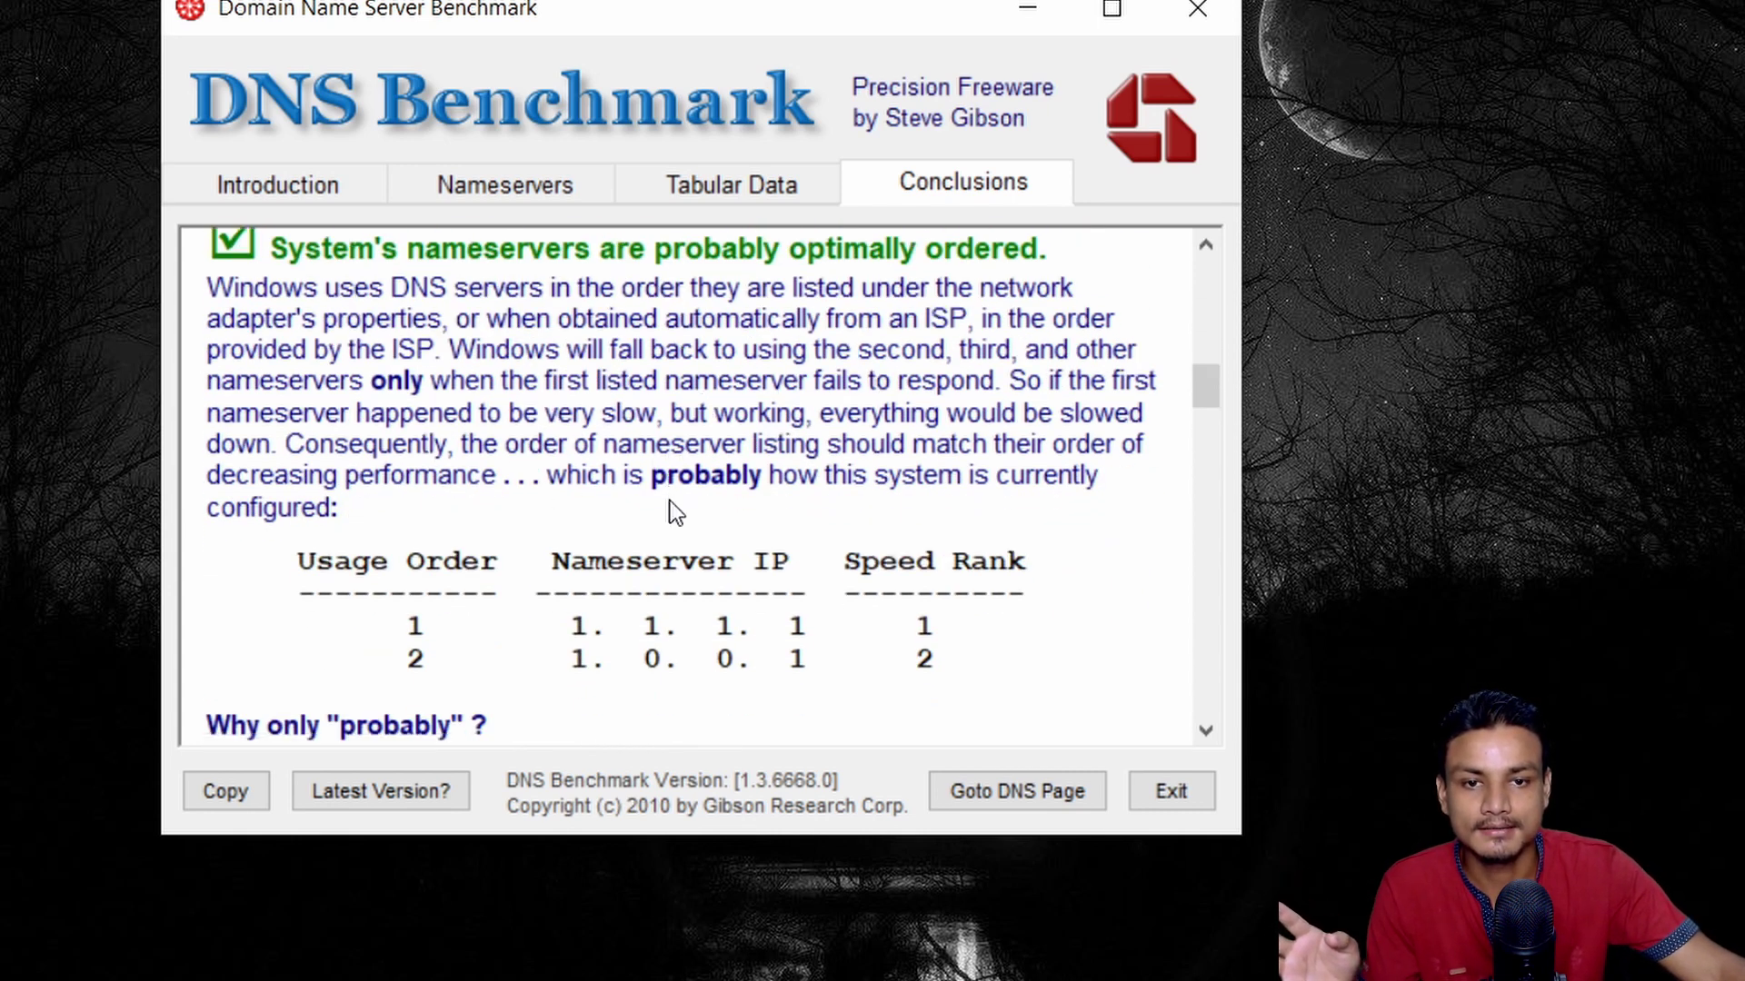
scroll(669, 504, down, 2)
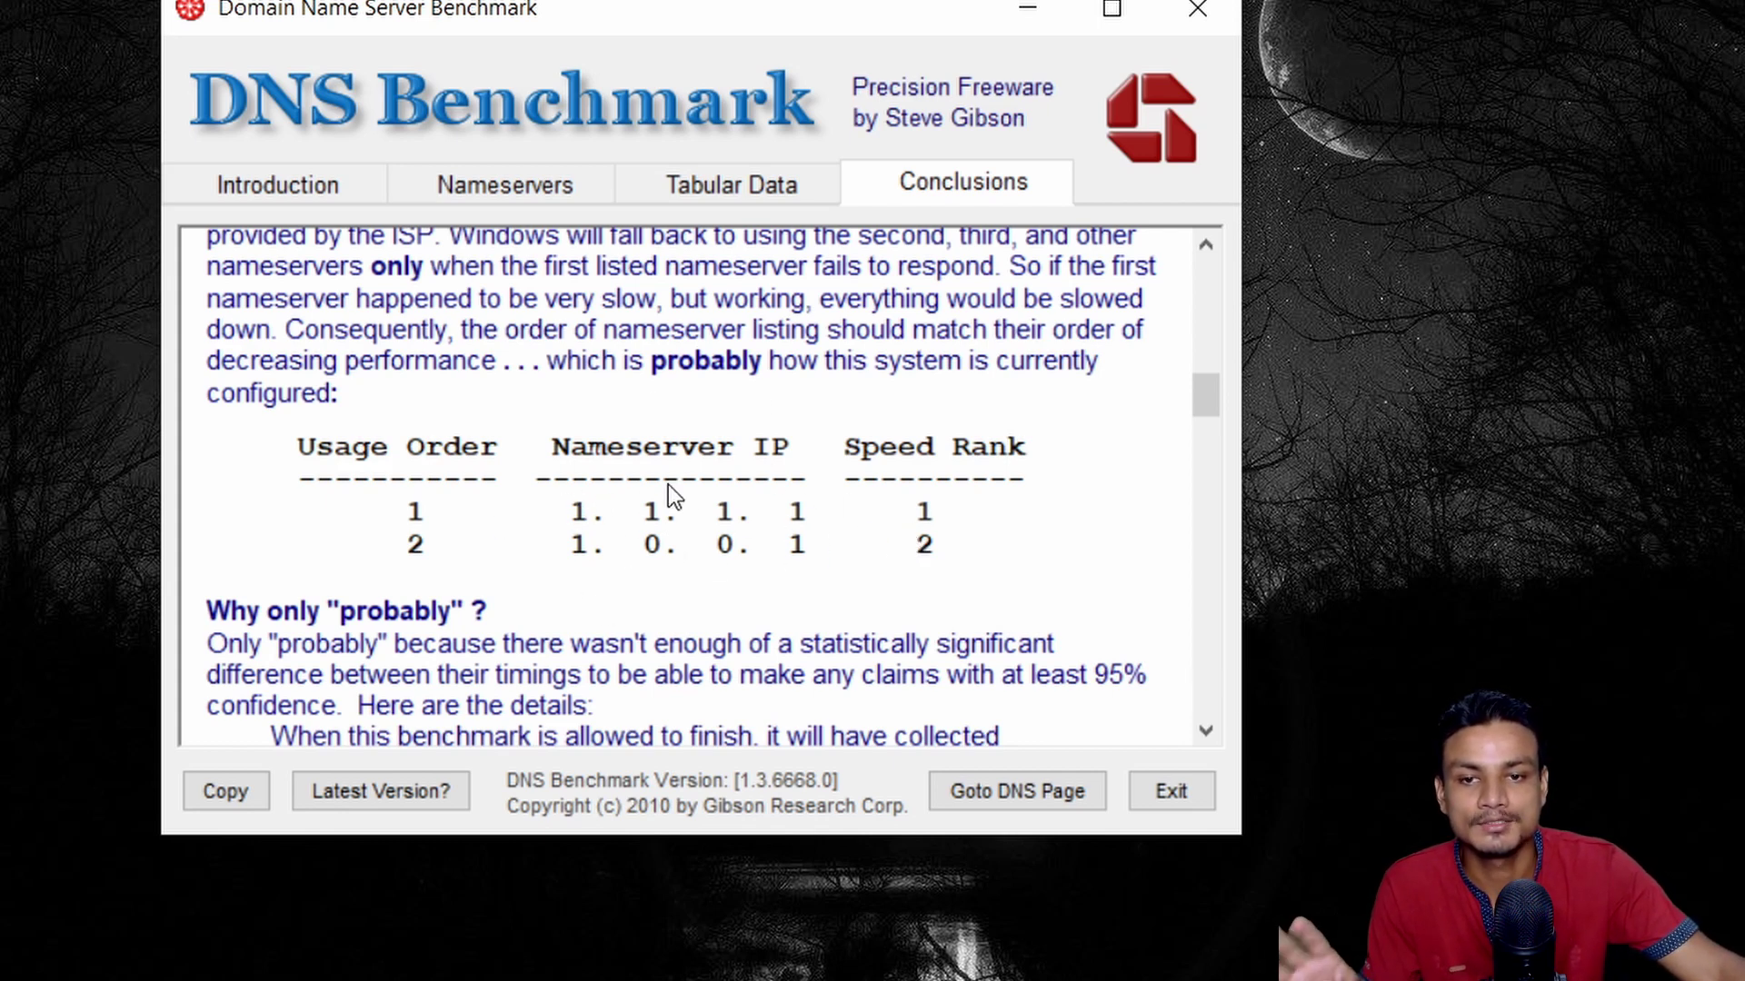
scroll(714, 540, down, 7)
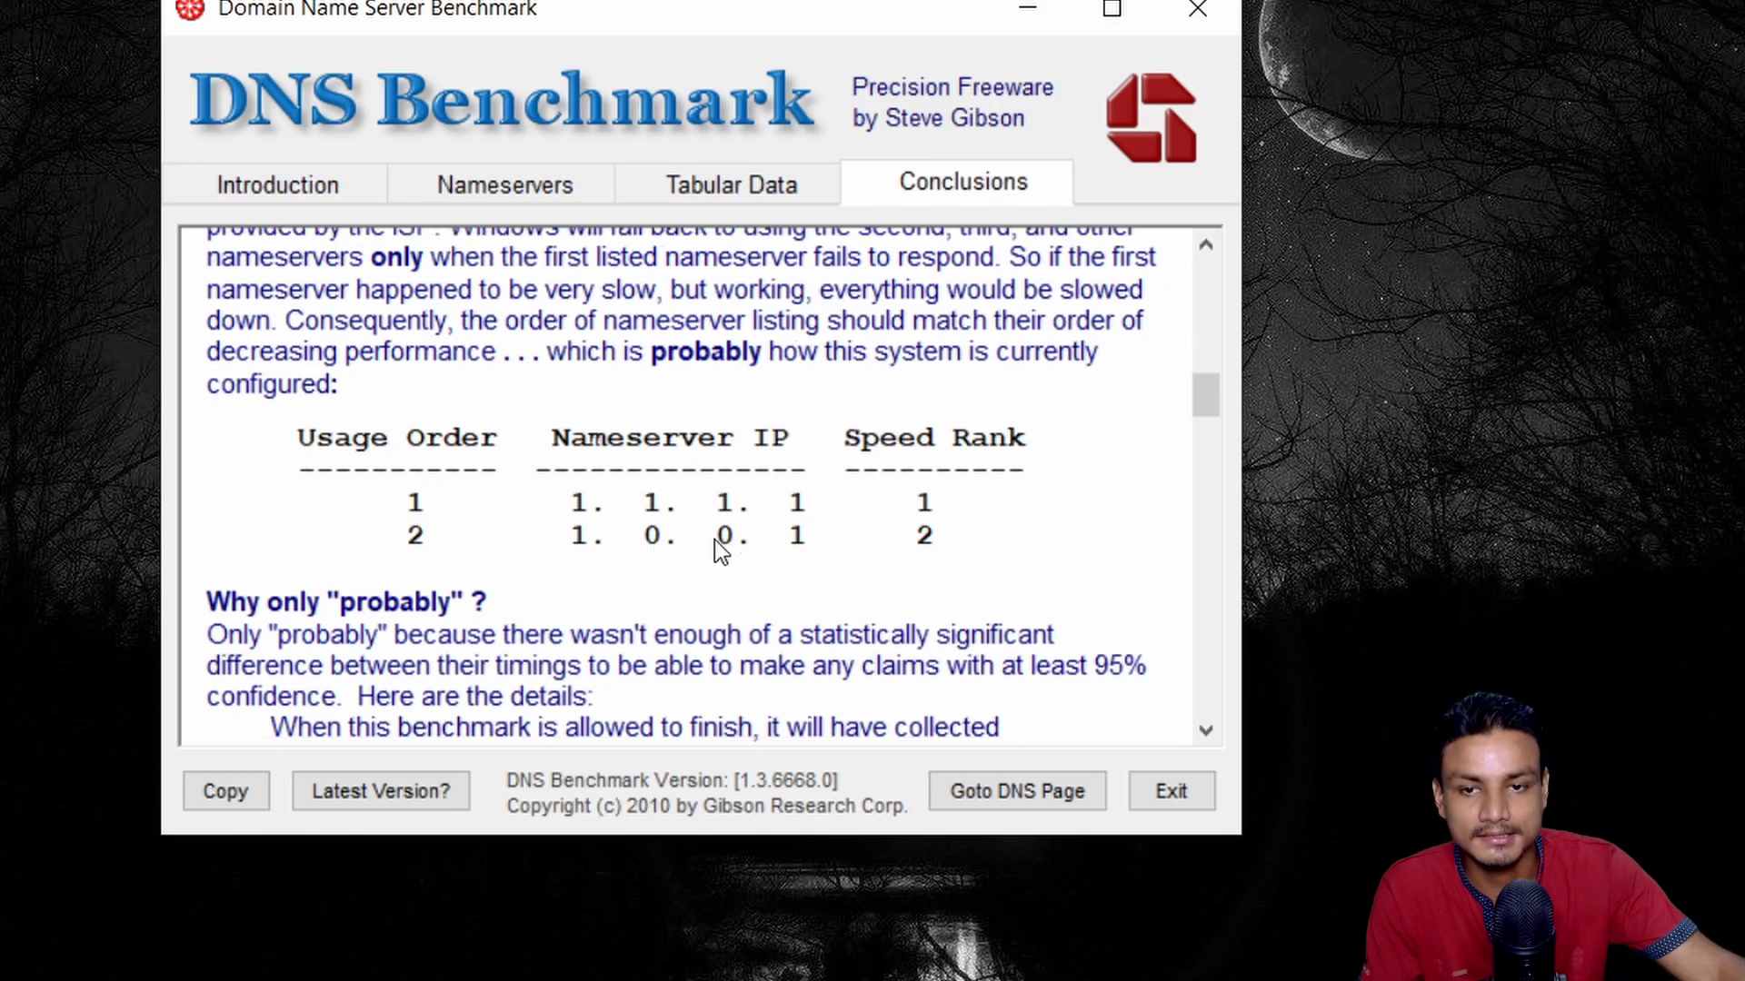
scroll(709, 523, down, 15)
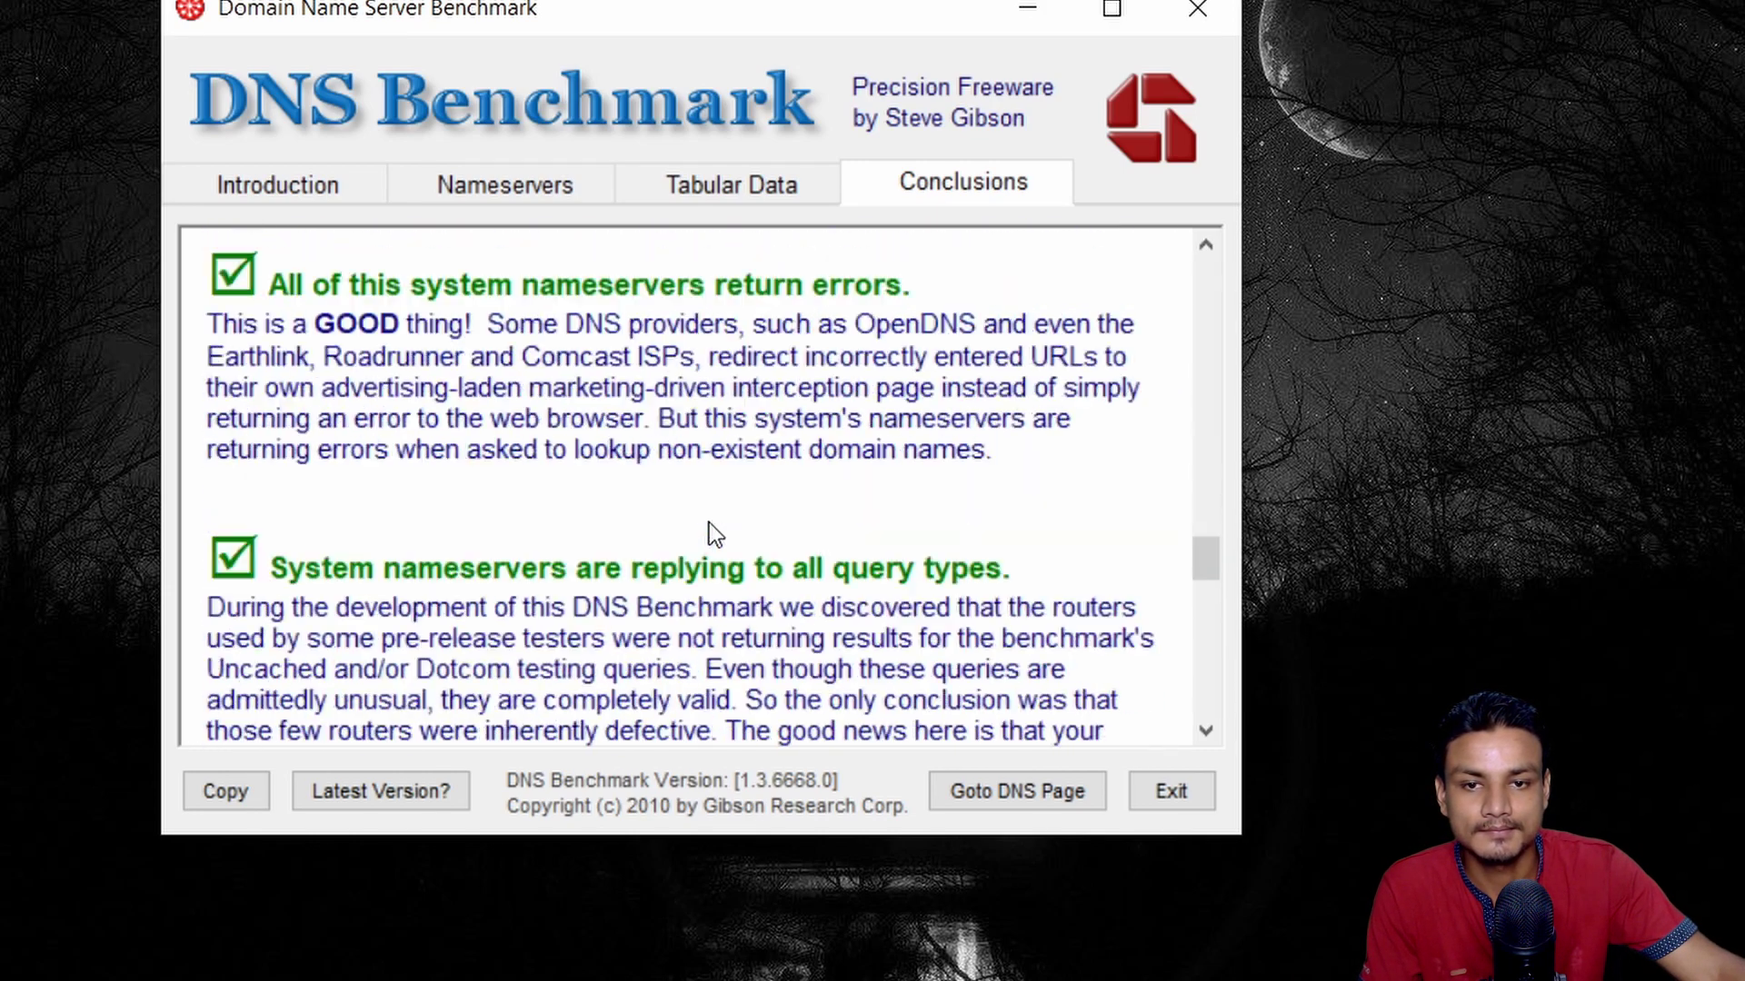
scroll(805, 474, down, 3)
scroll(805, 475, up, 7)
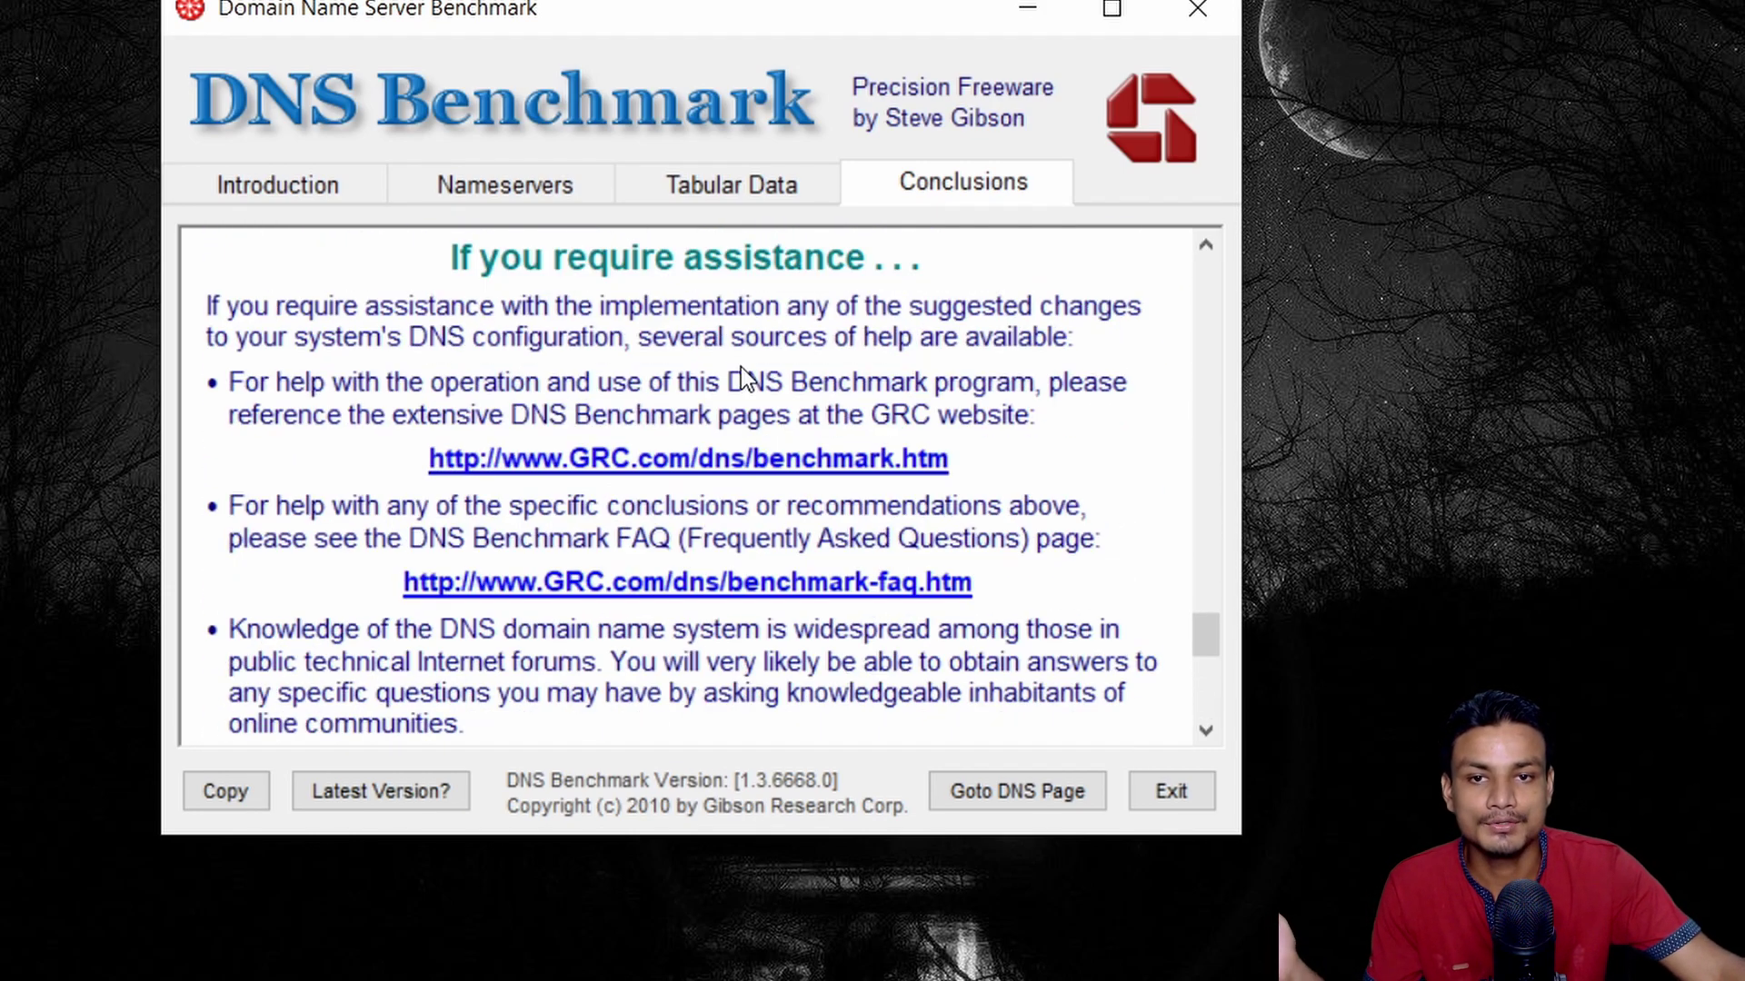
click(338, 187)
click(522, 175)
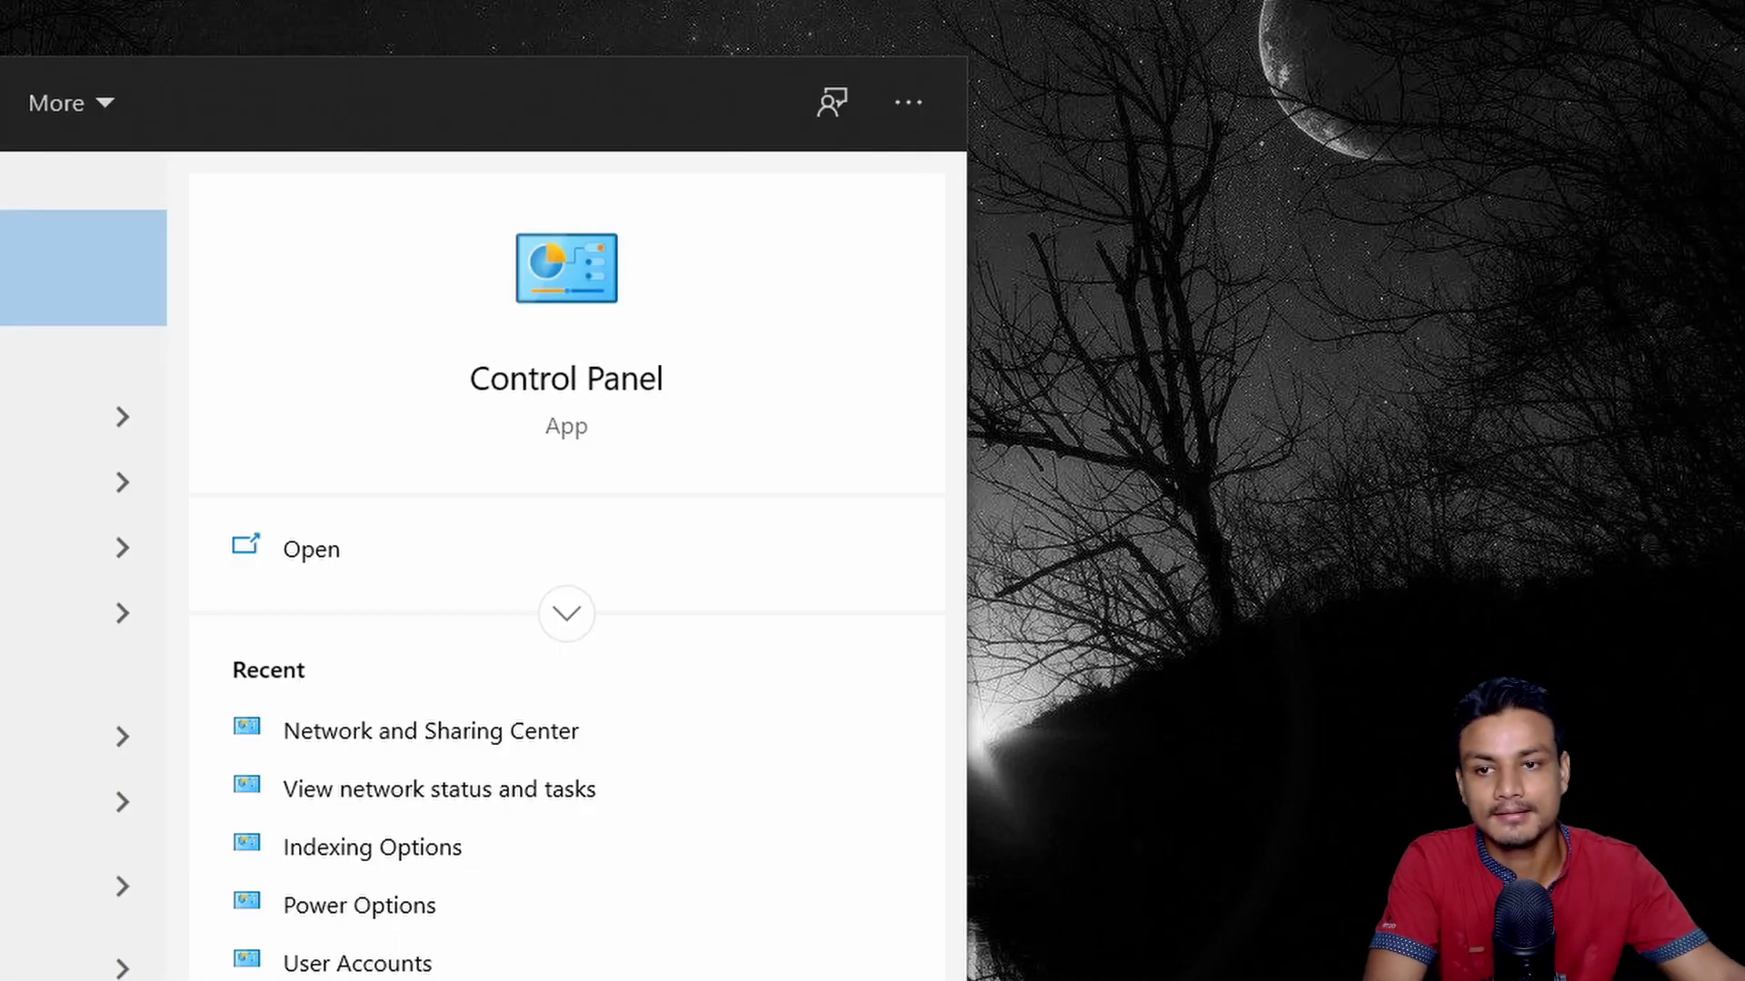
Go through Network and Internet and Network and Sharing Center to the adapter list
click(84, 268)
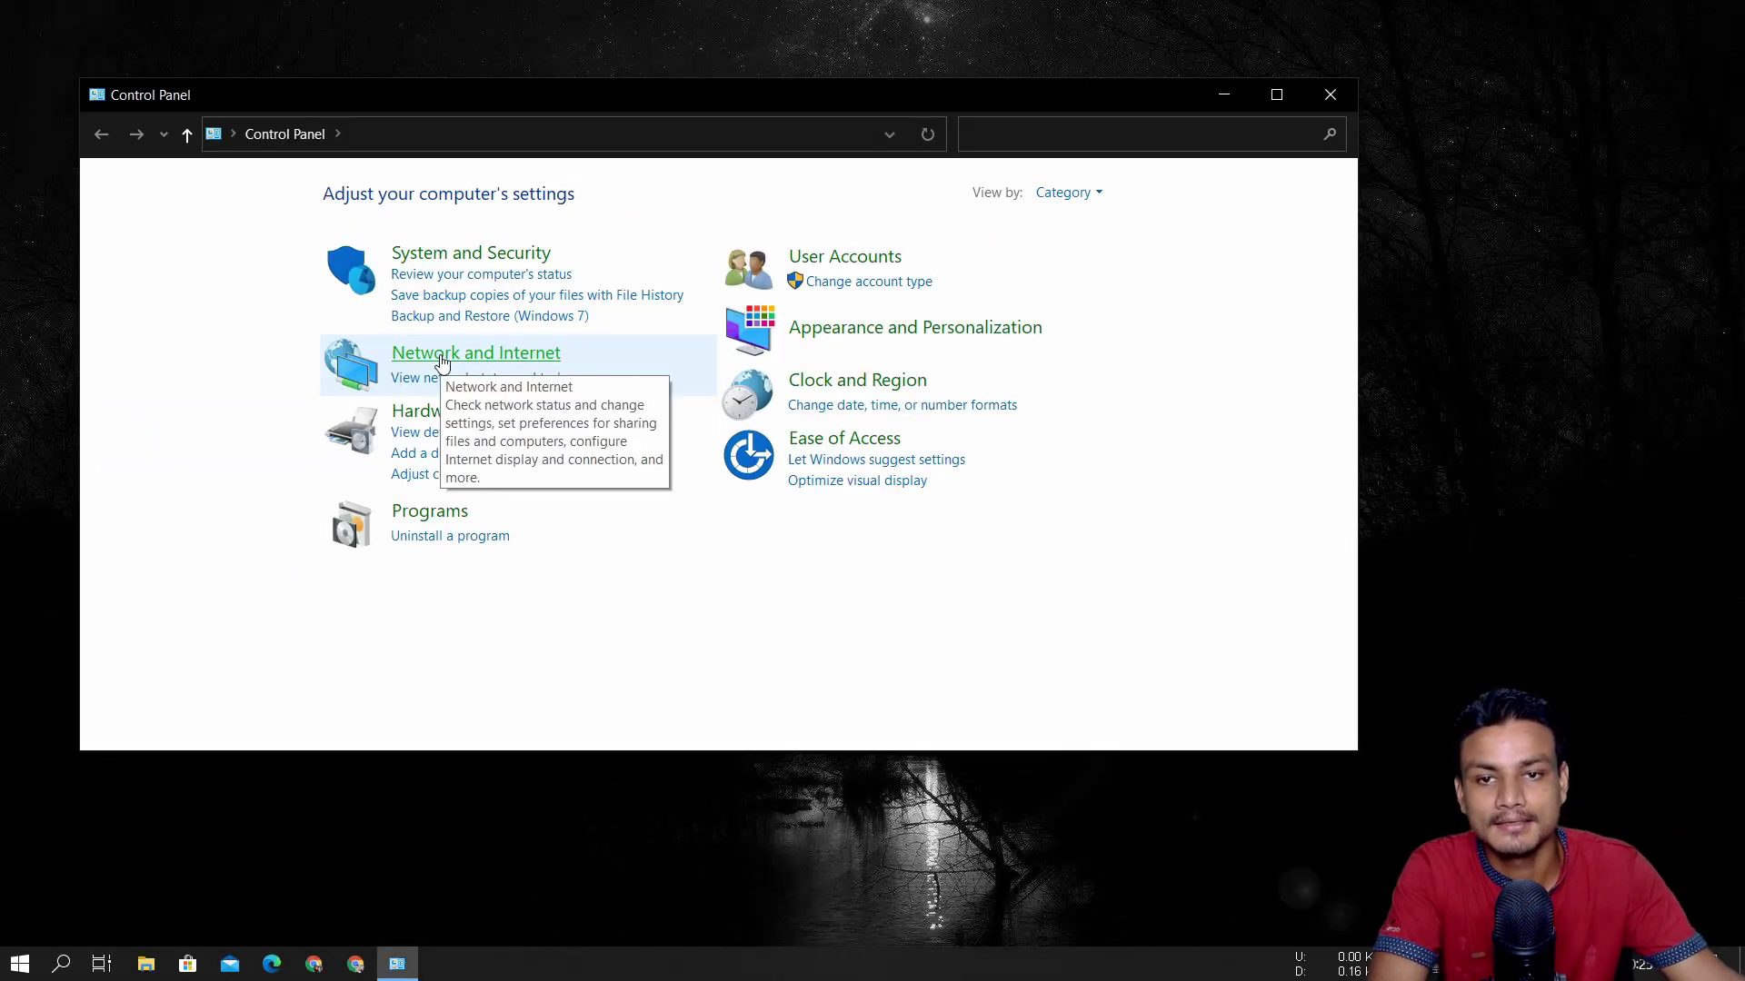
click(443, 356)
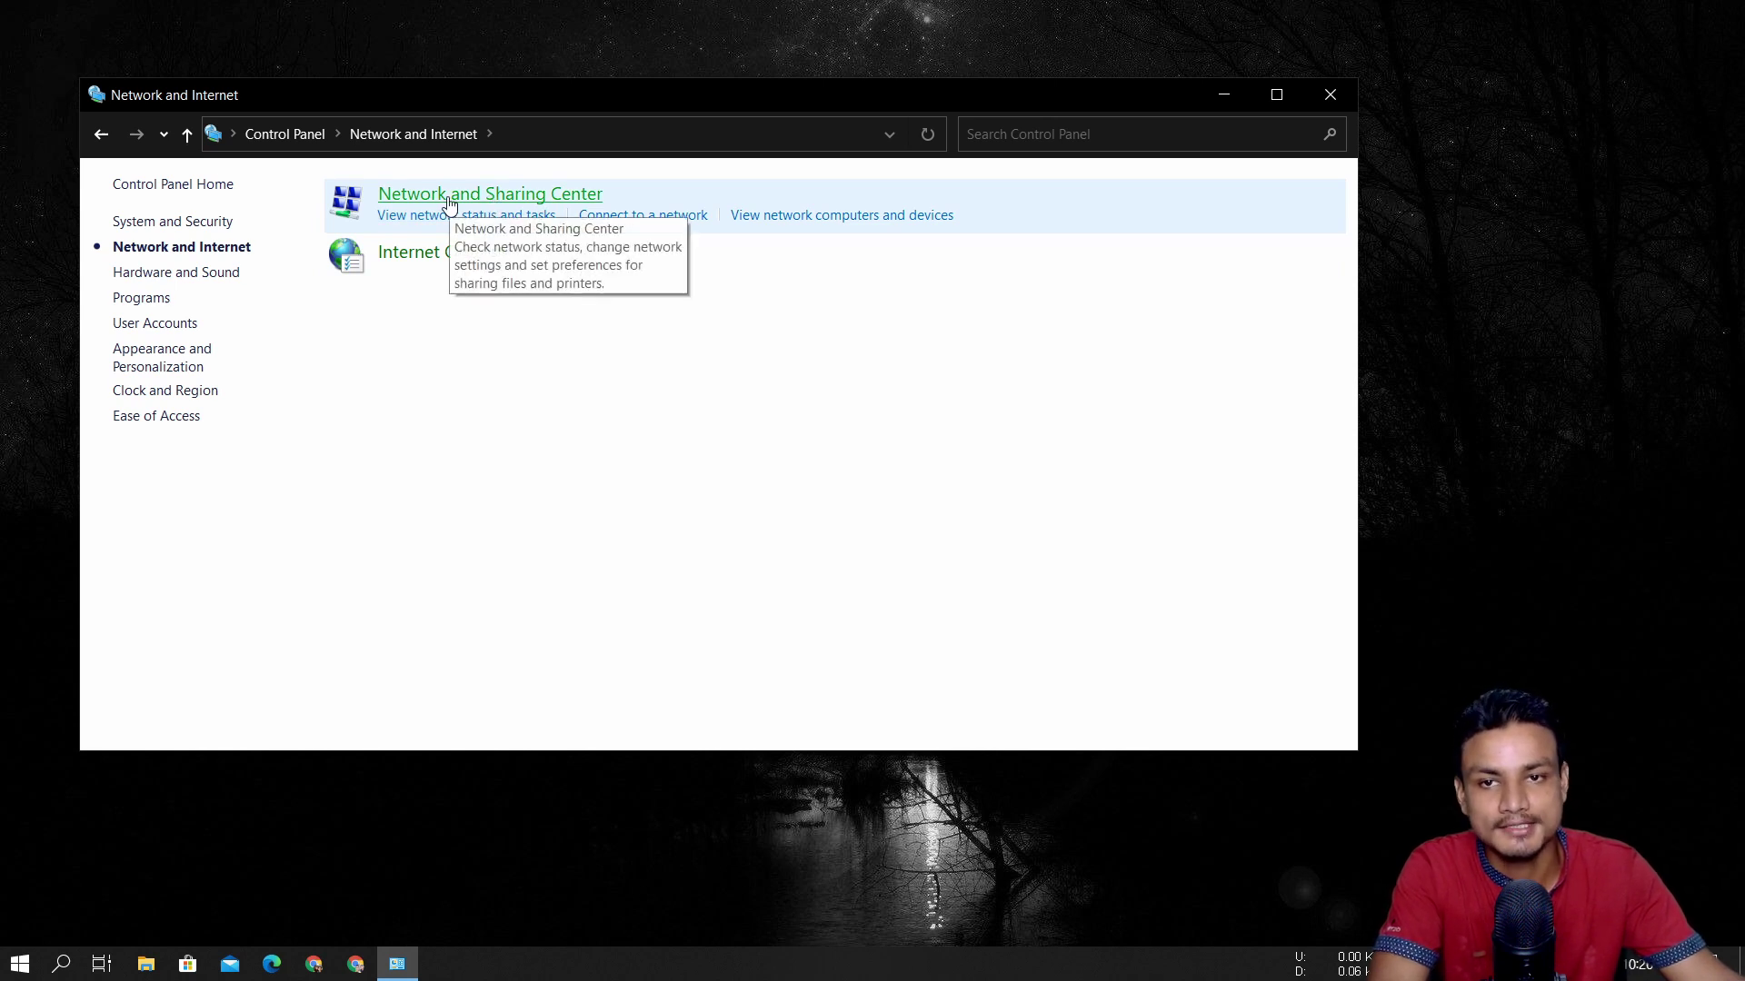
click(448, 200)
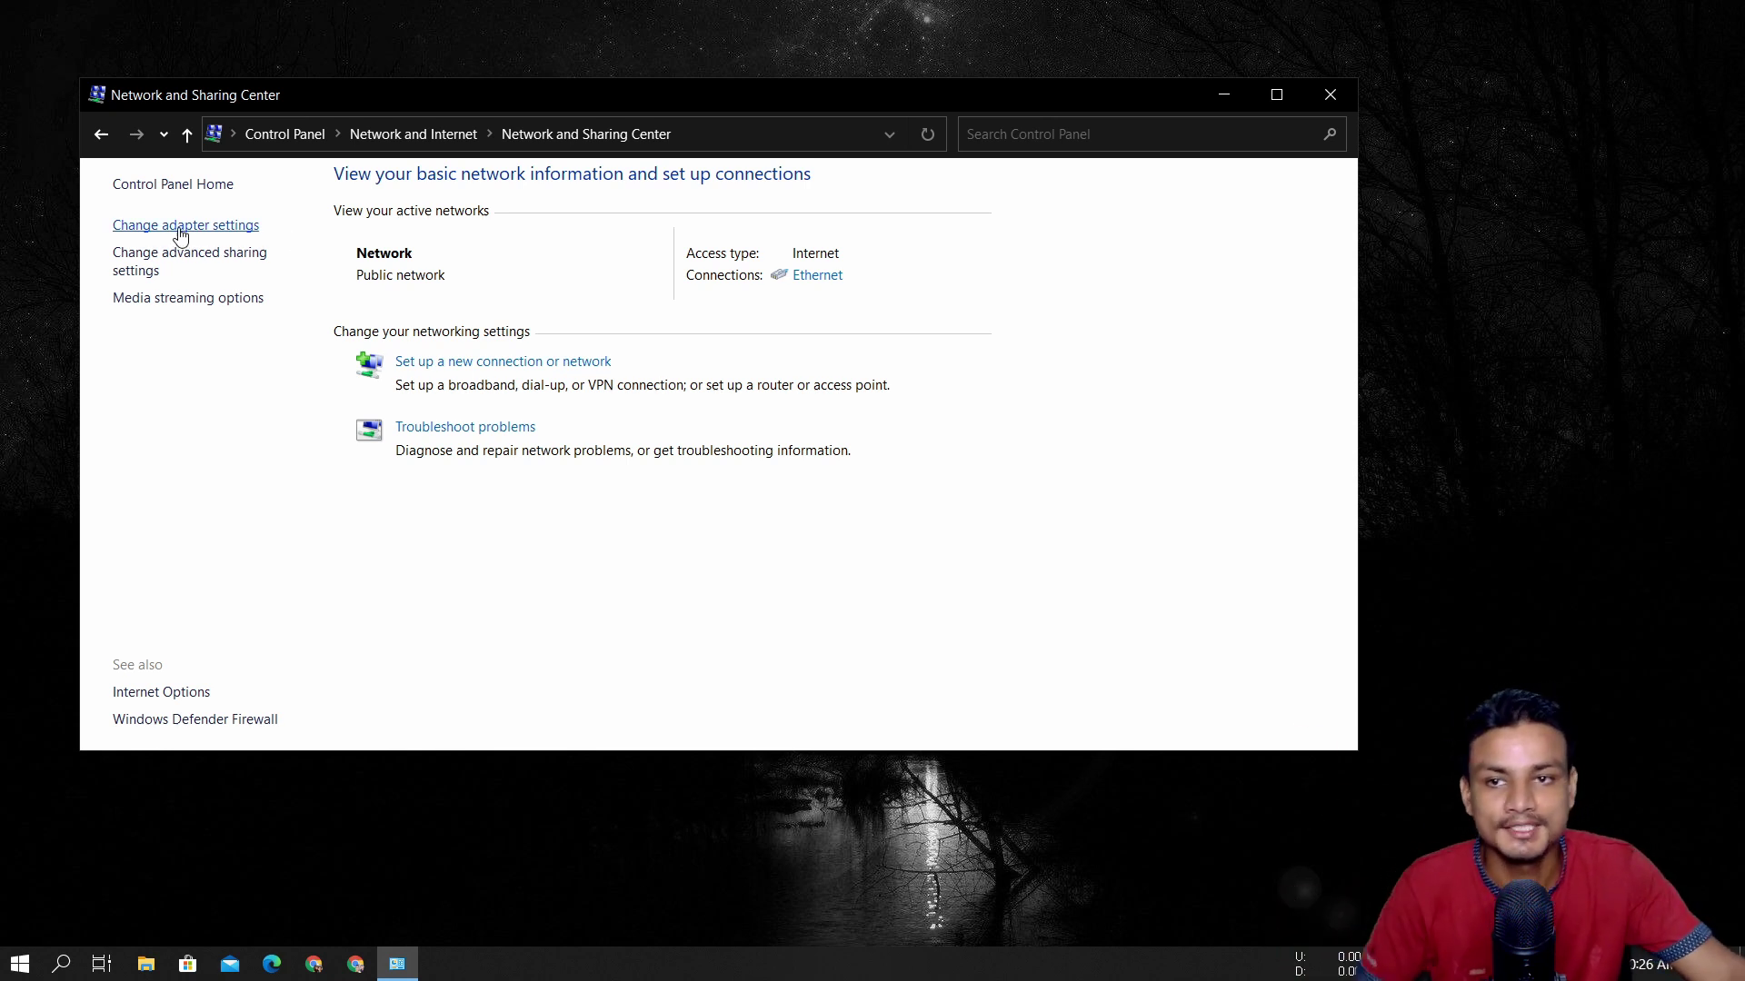
click(195, 227)
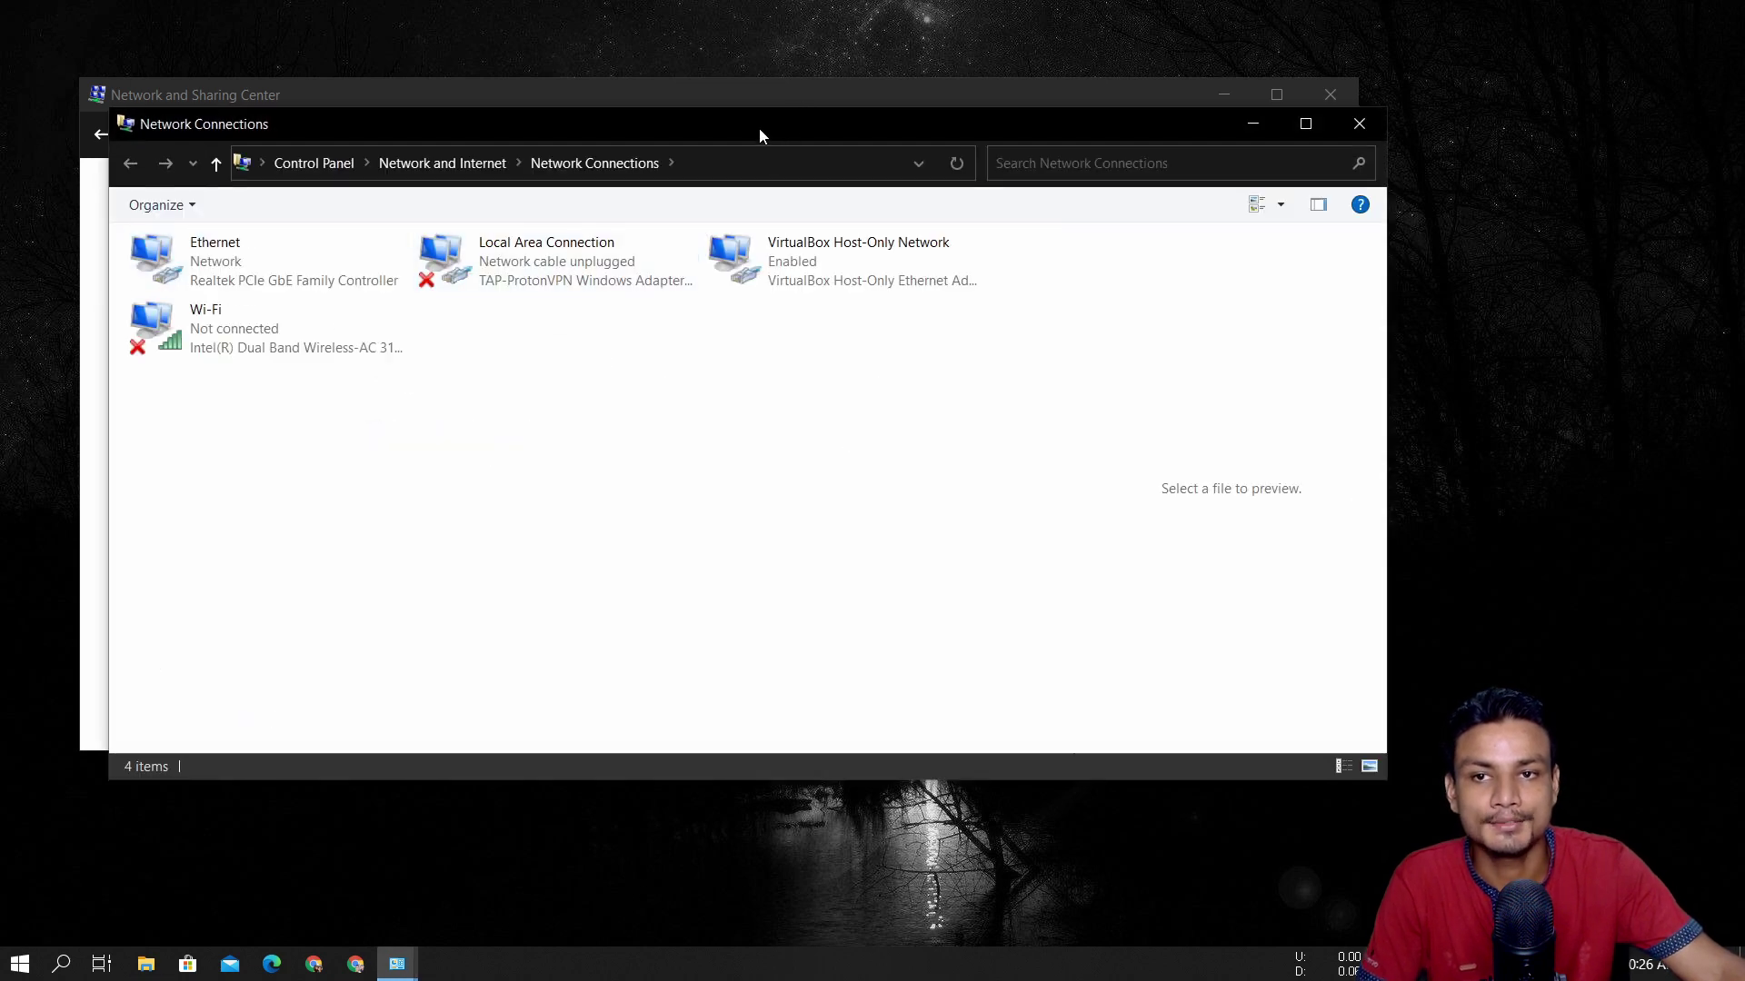
Open the Ethernet adapter's Internet Protocol Version 4 (TCP/IPv4) properties
drag(760, 127, 826, 146)
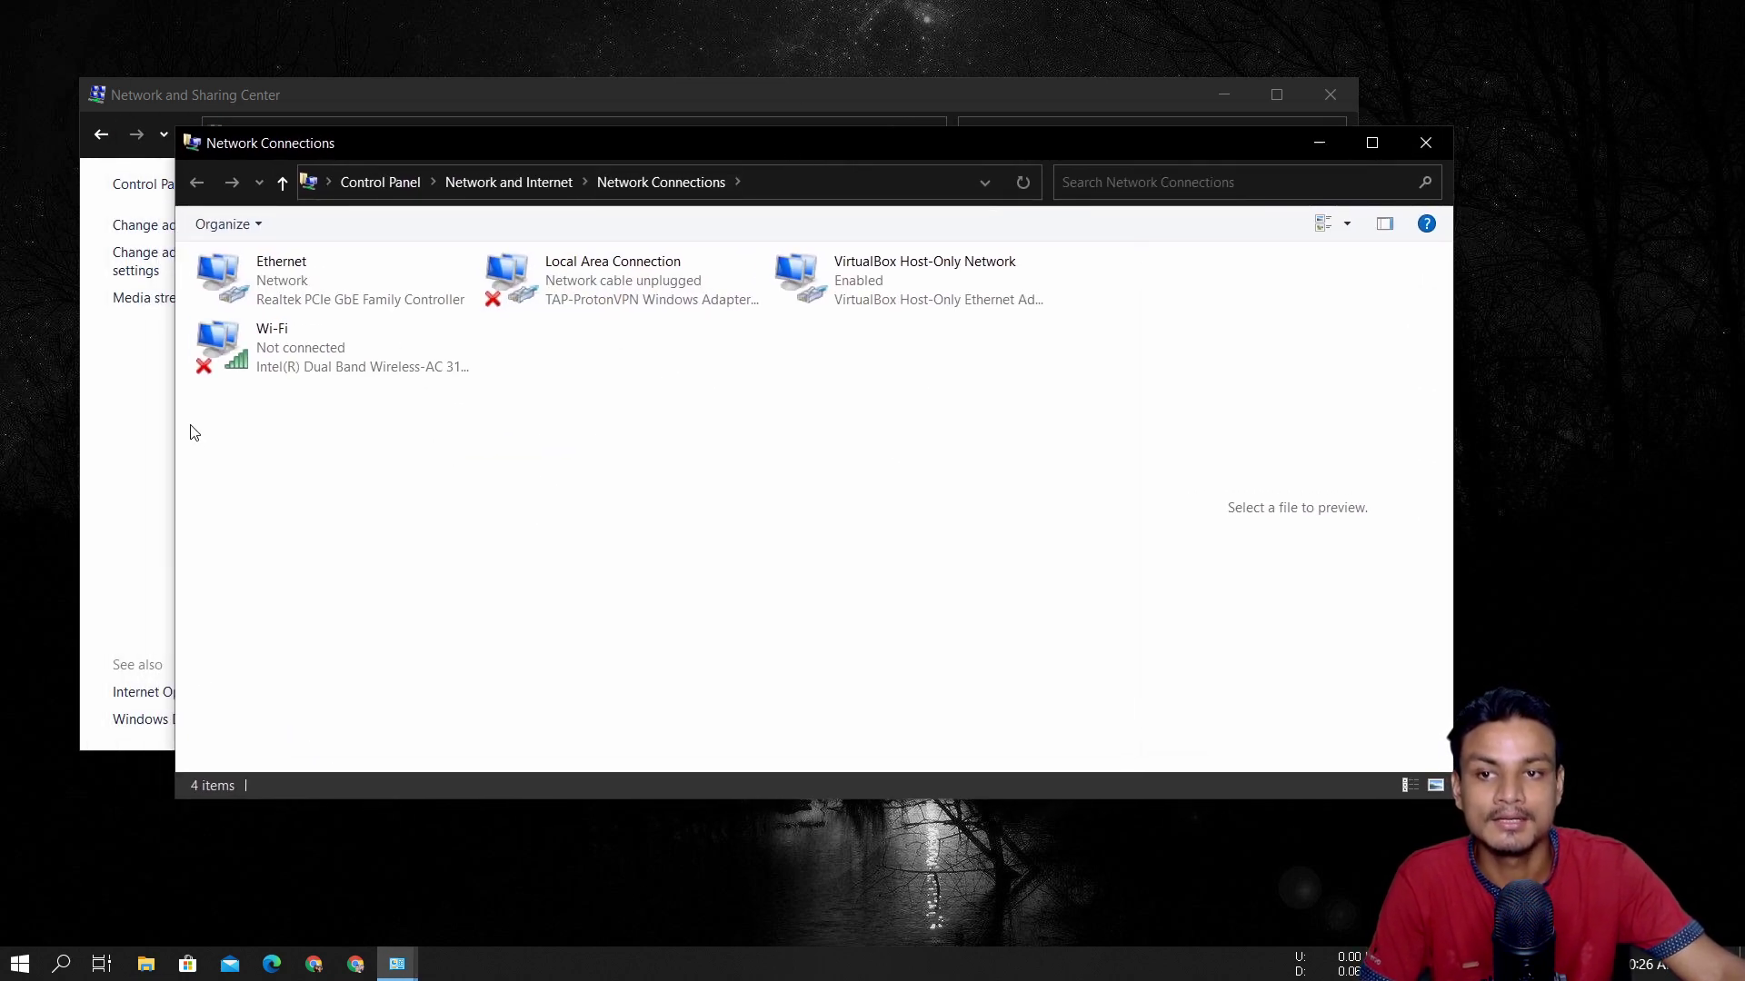
click(351, 292)
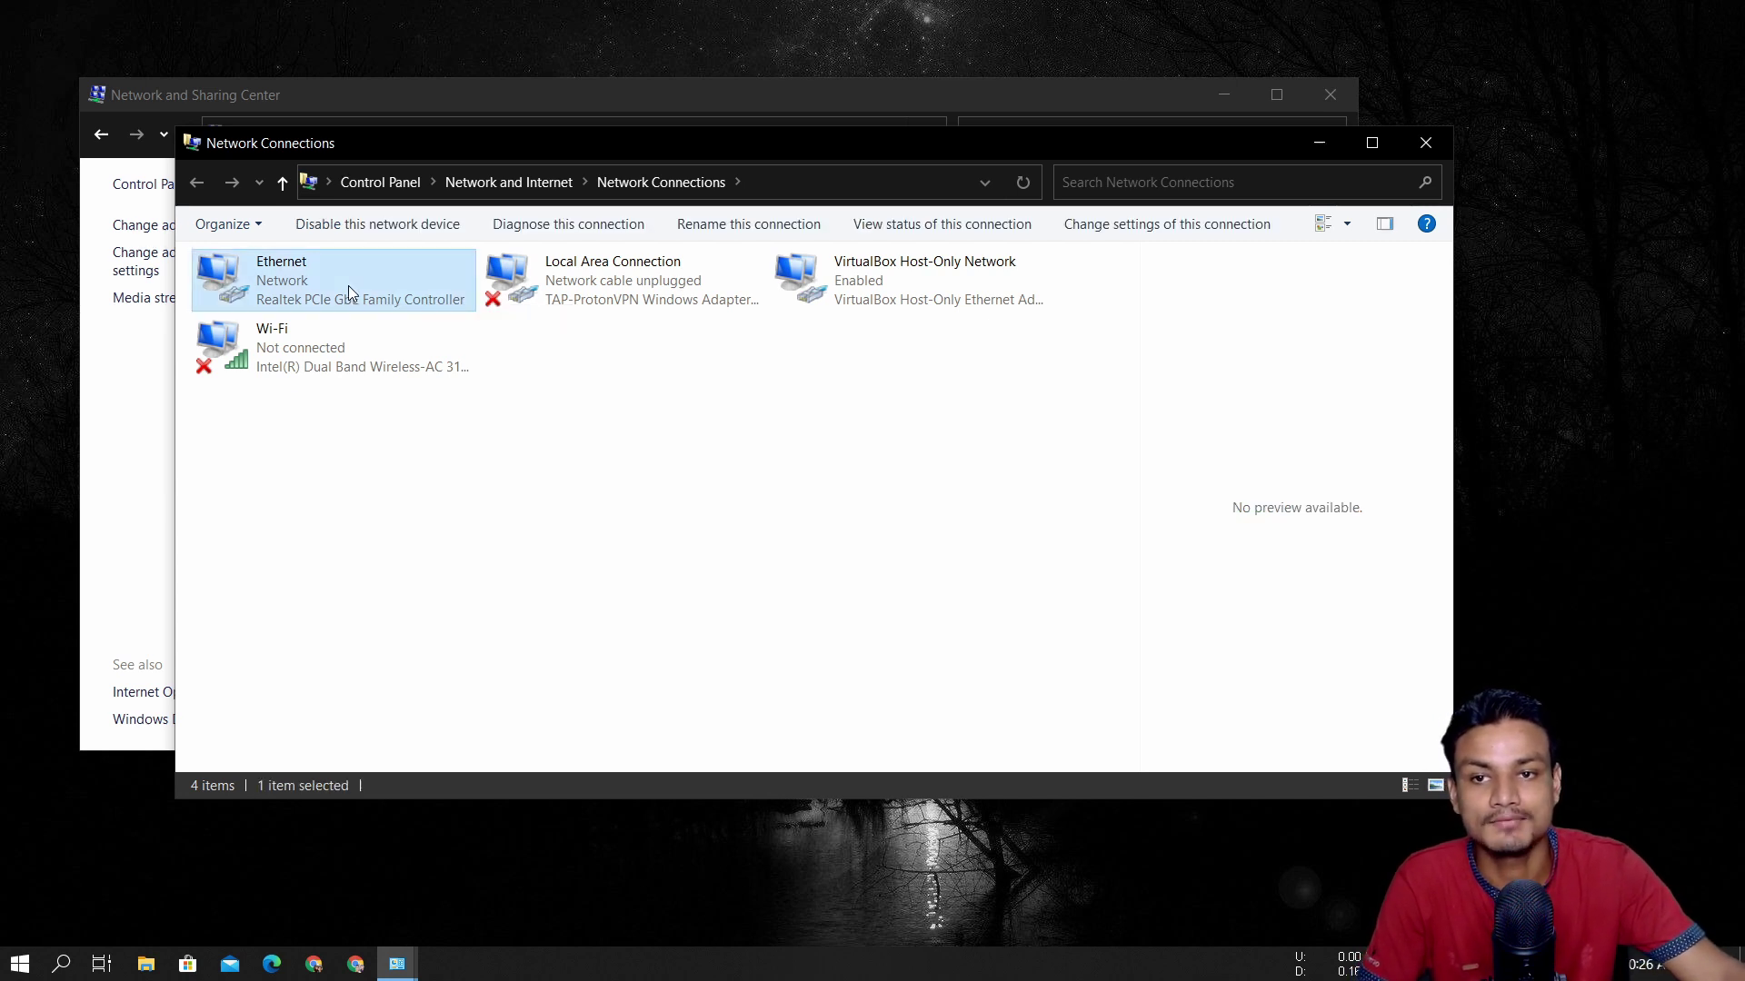
right_click(322, 278)
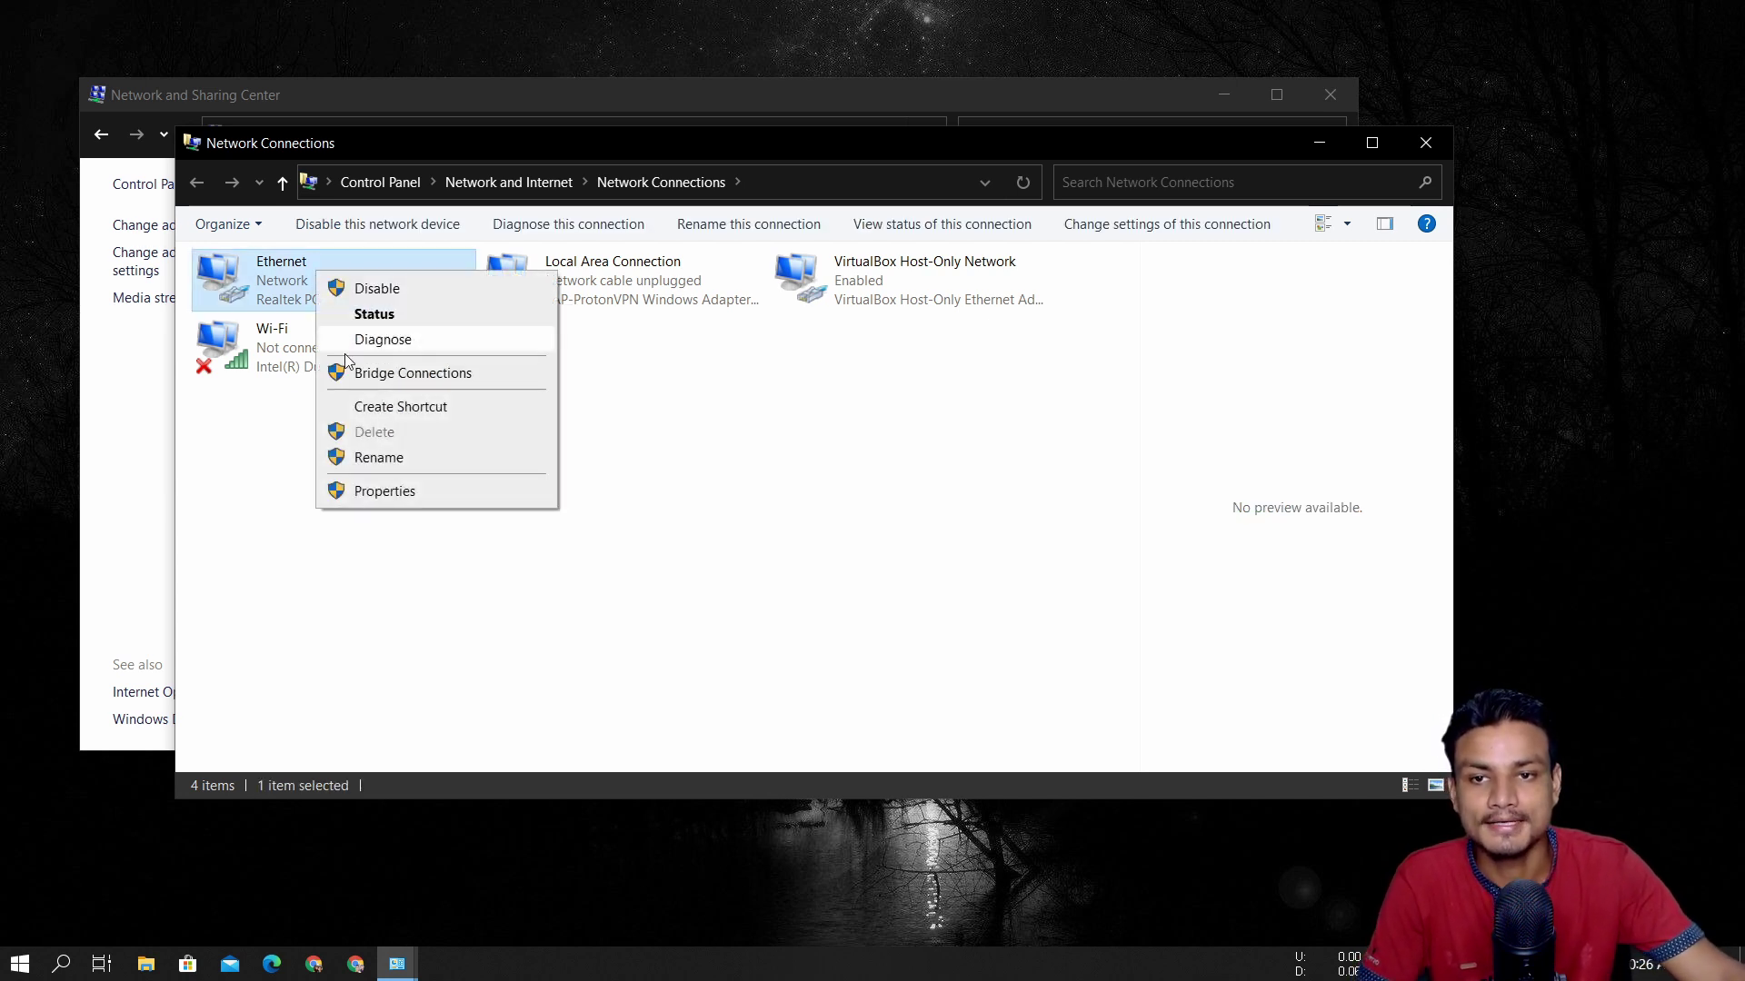
click(355, 494)
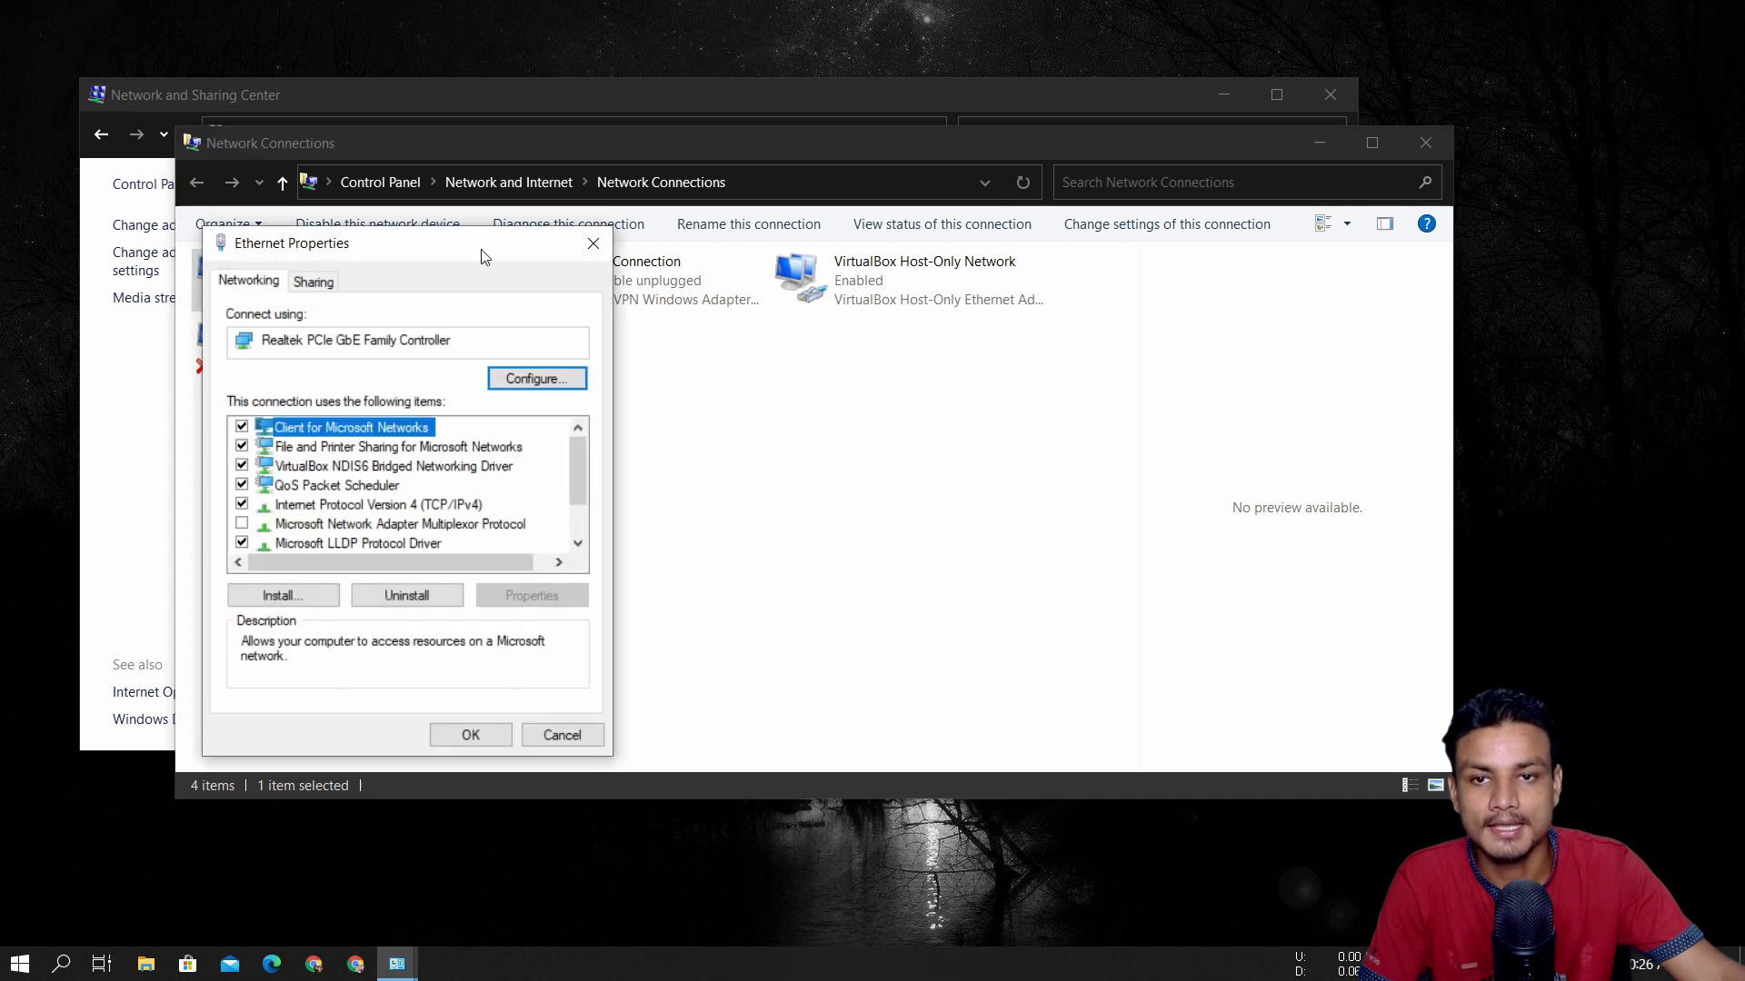
drag(482, 257, 827, 245)
click(688, 494)
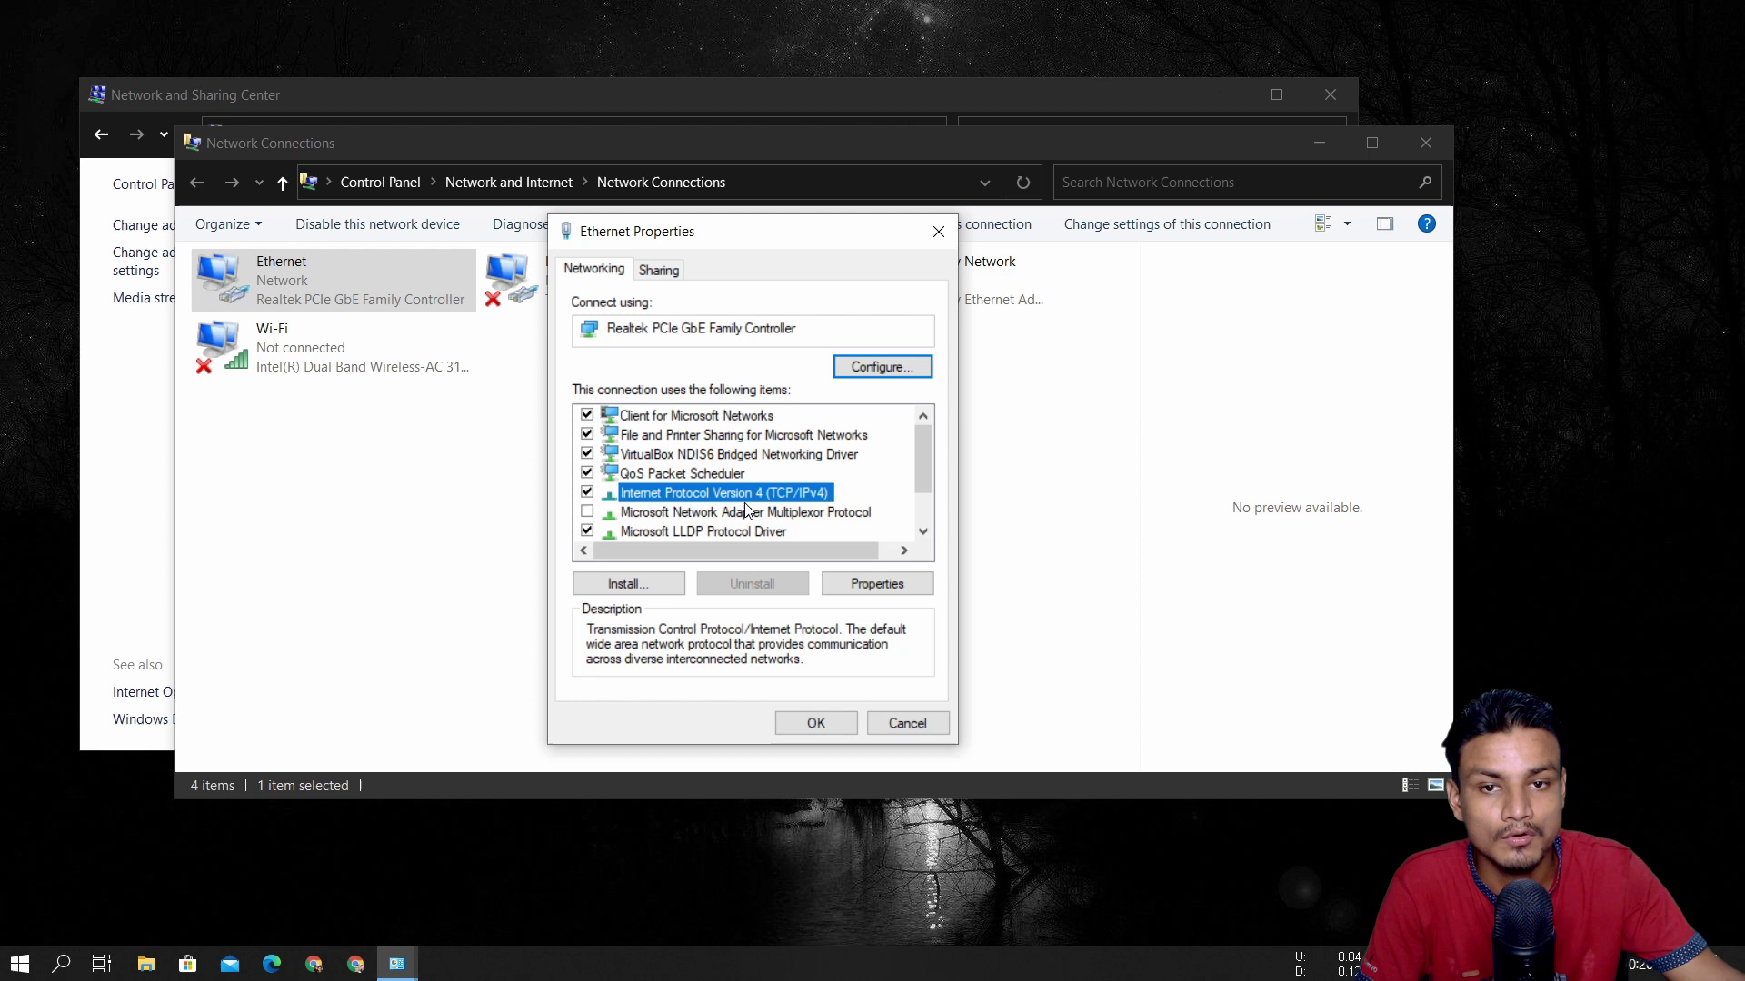
click(869, 586)
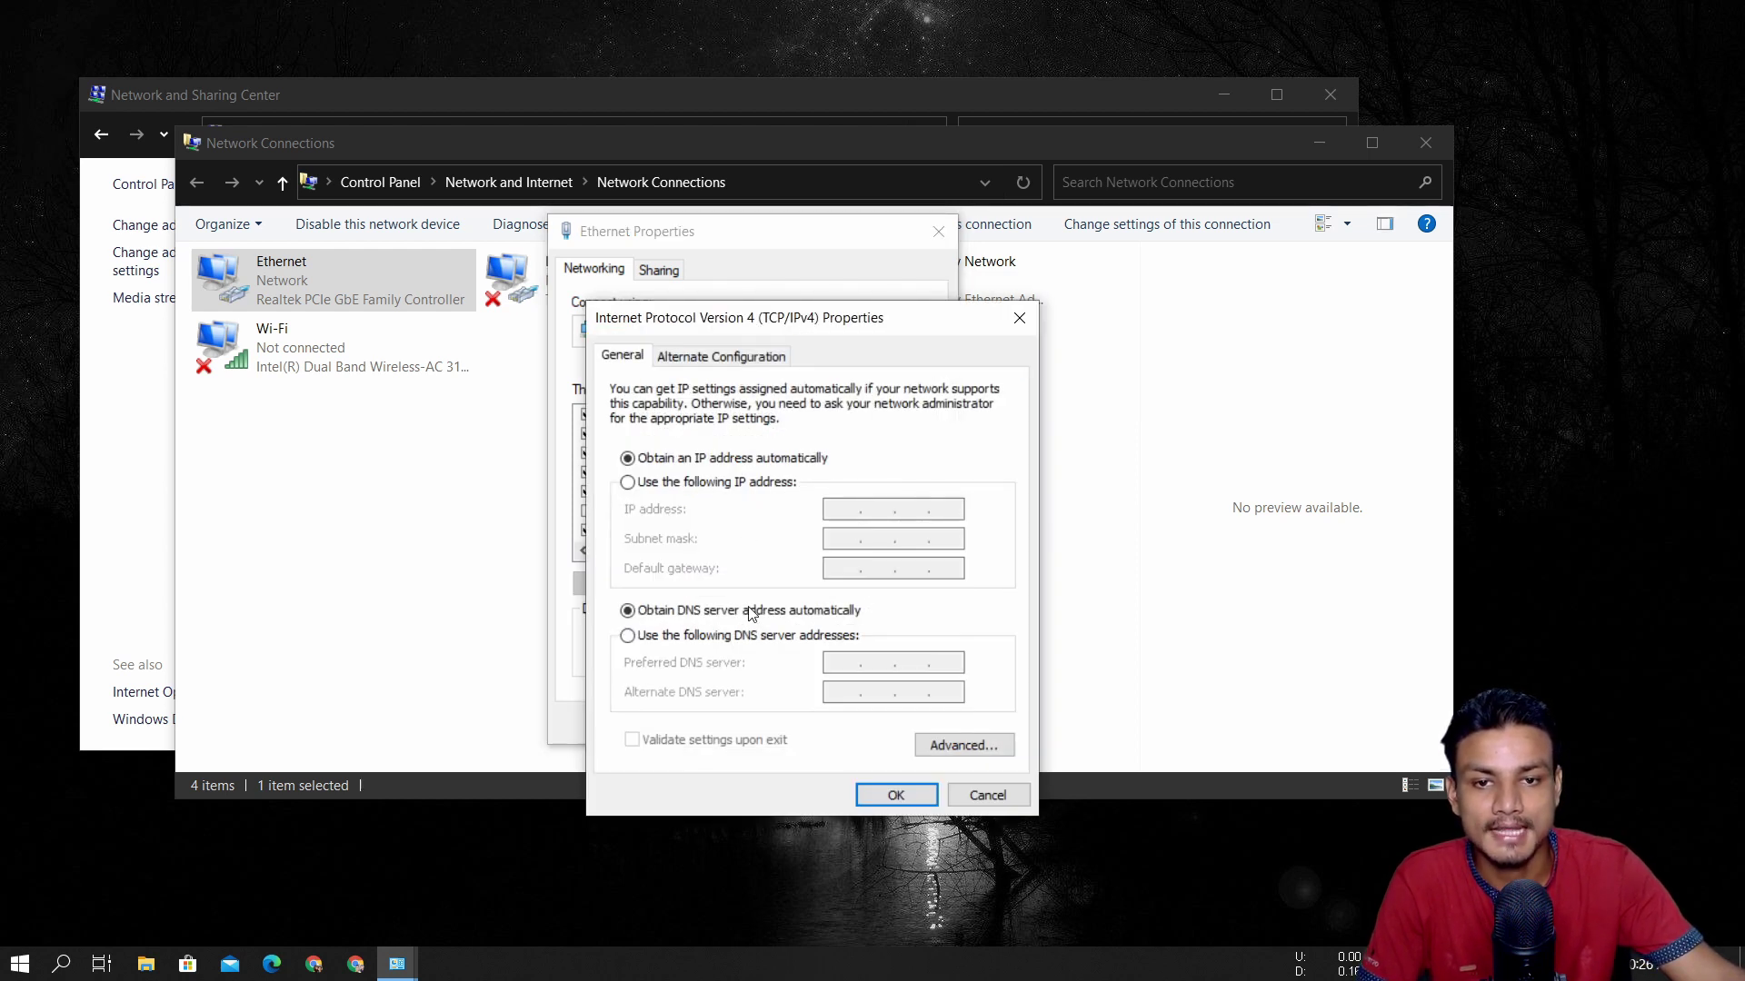
Set DNS manually to 1.1.1.1 preferred and 1.0.0.1 alternate, and save
click(651, 640)
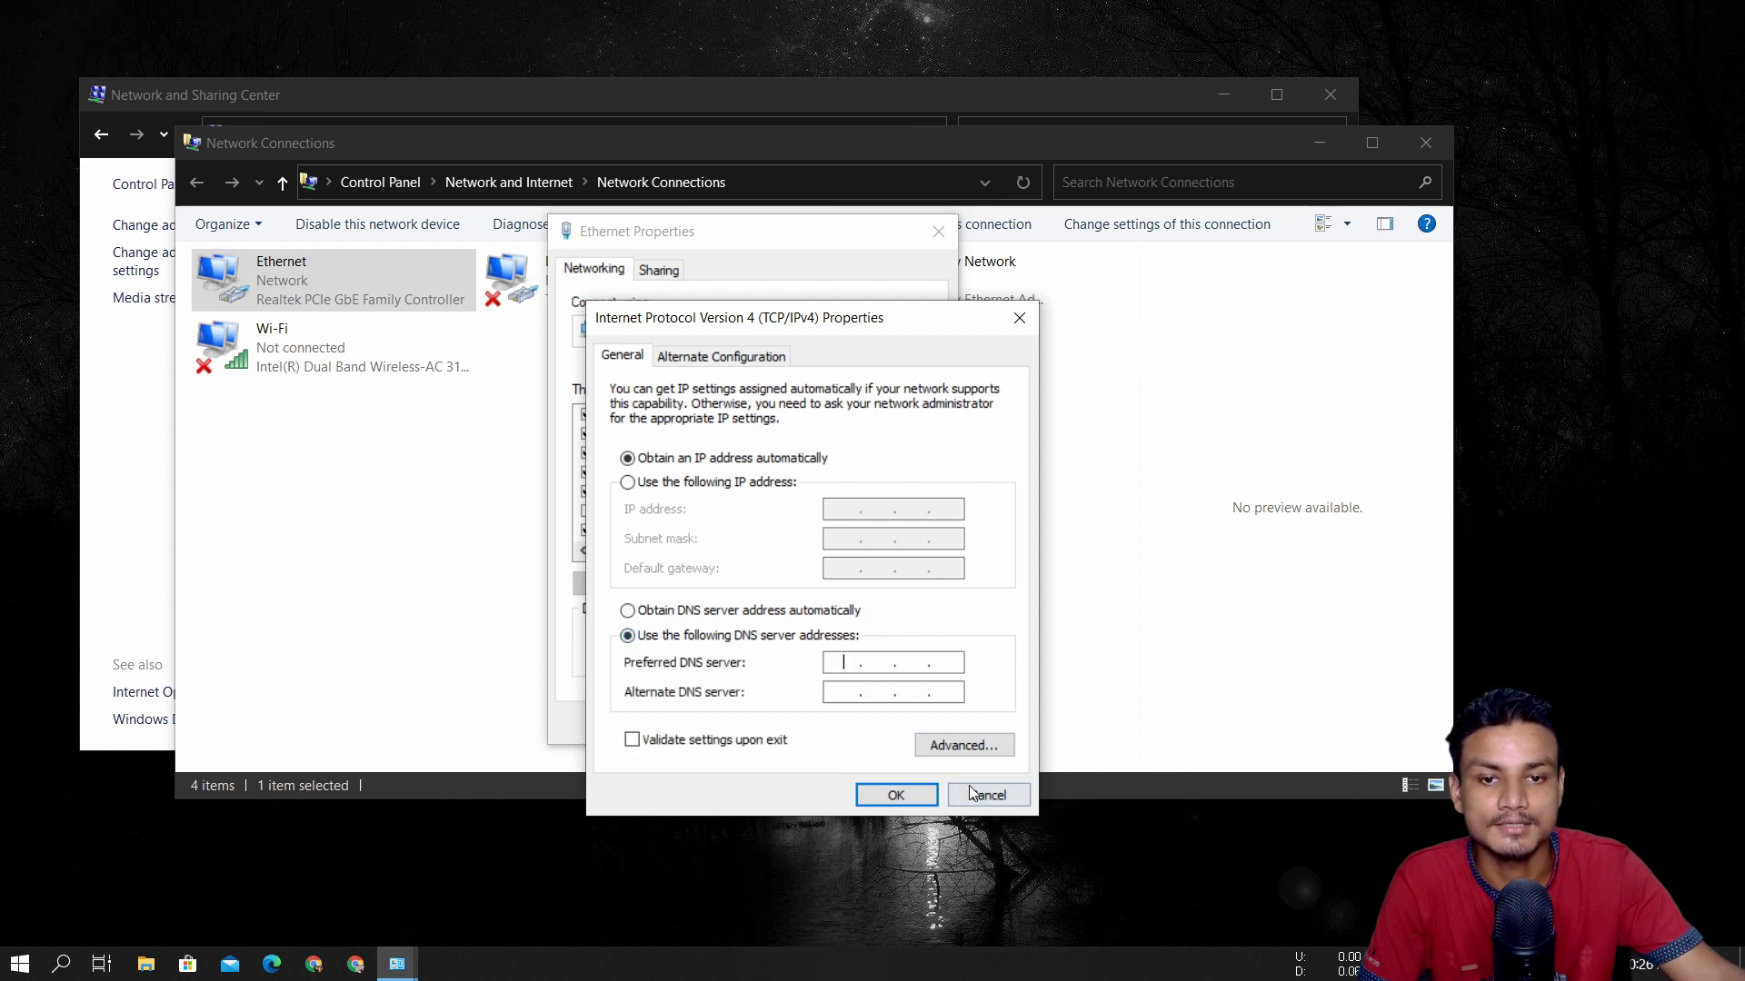
text(1)
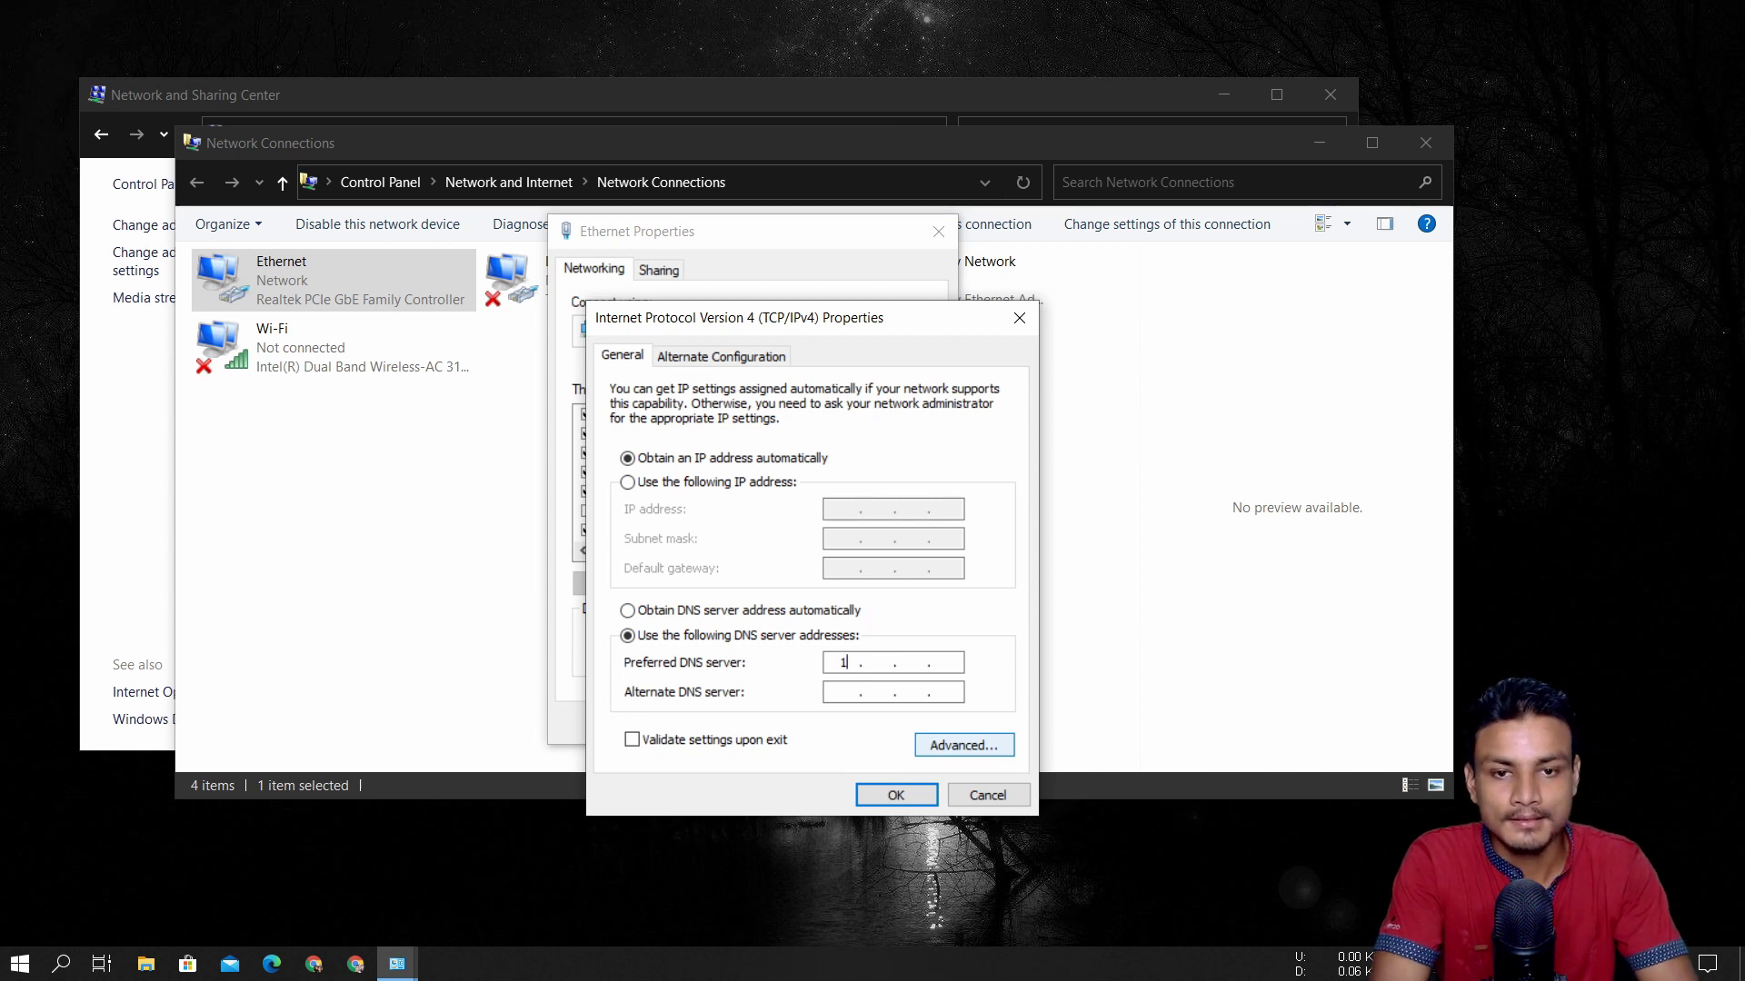
text(.1.1.1)
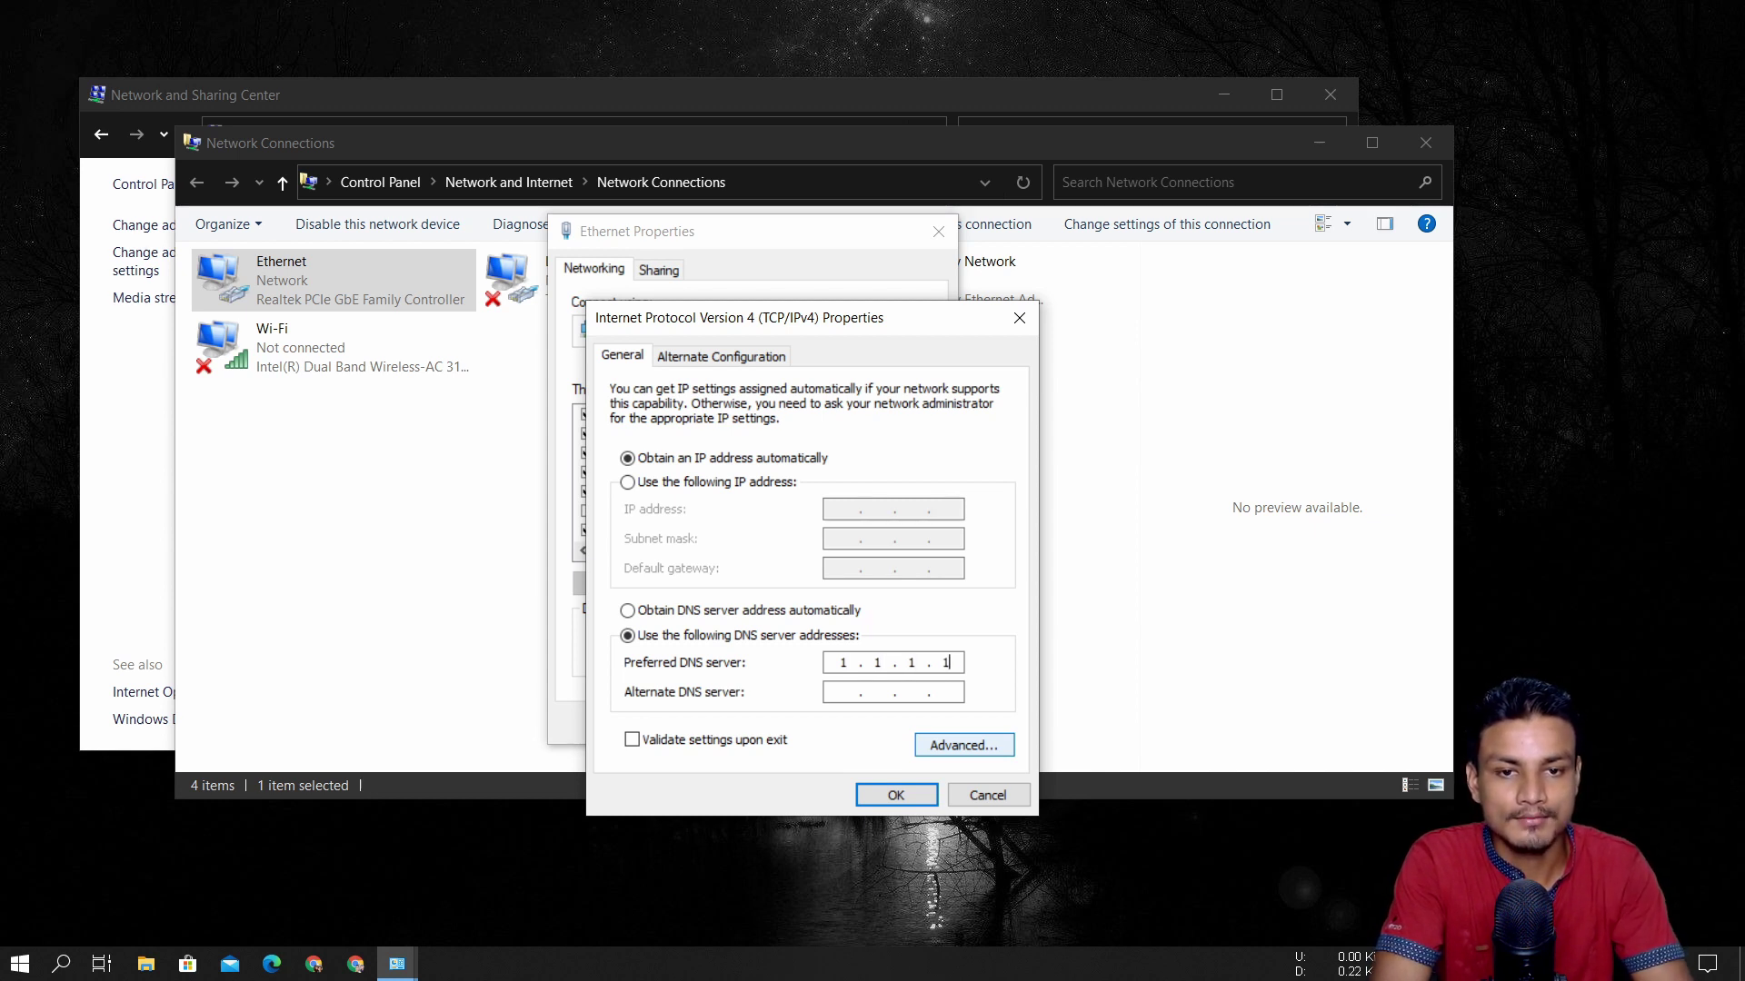
key(Tab)
text(1.0)
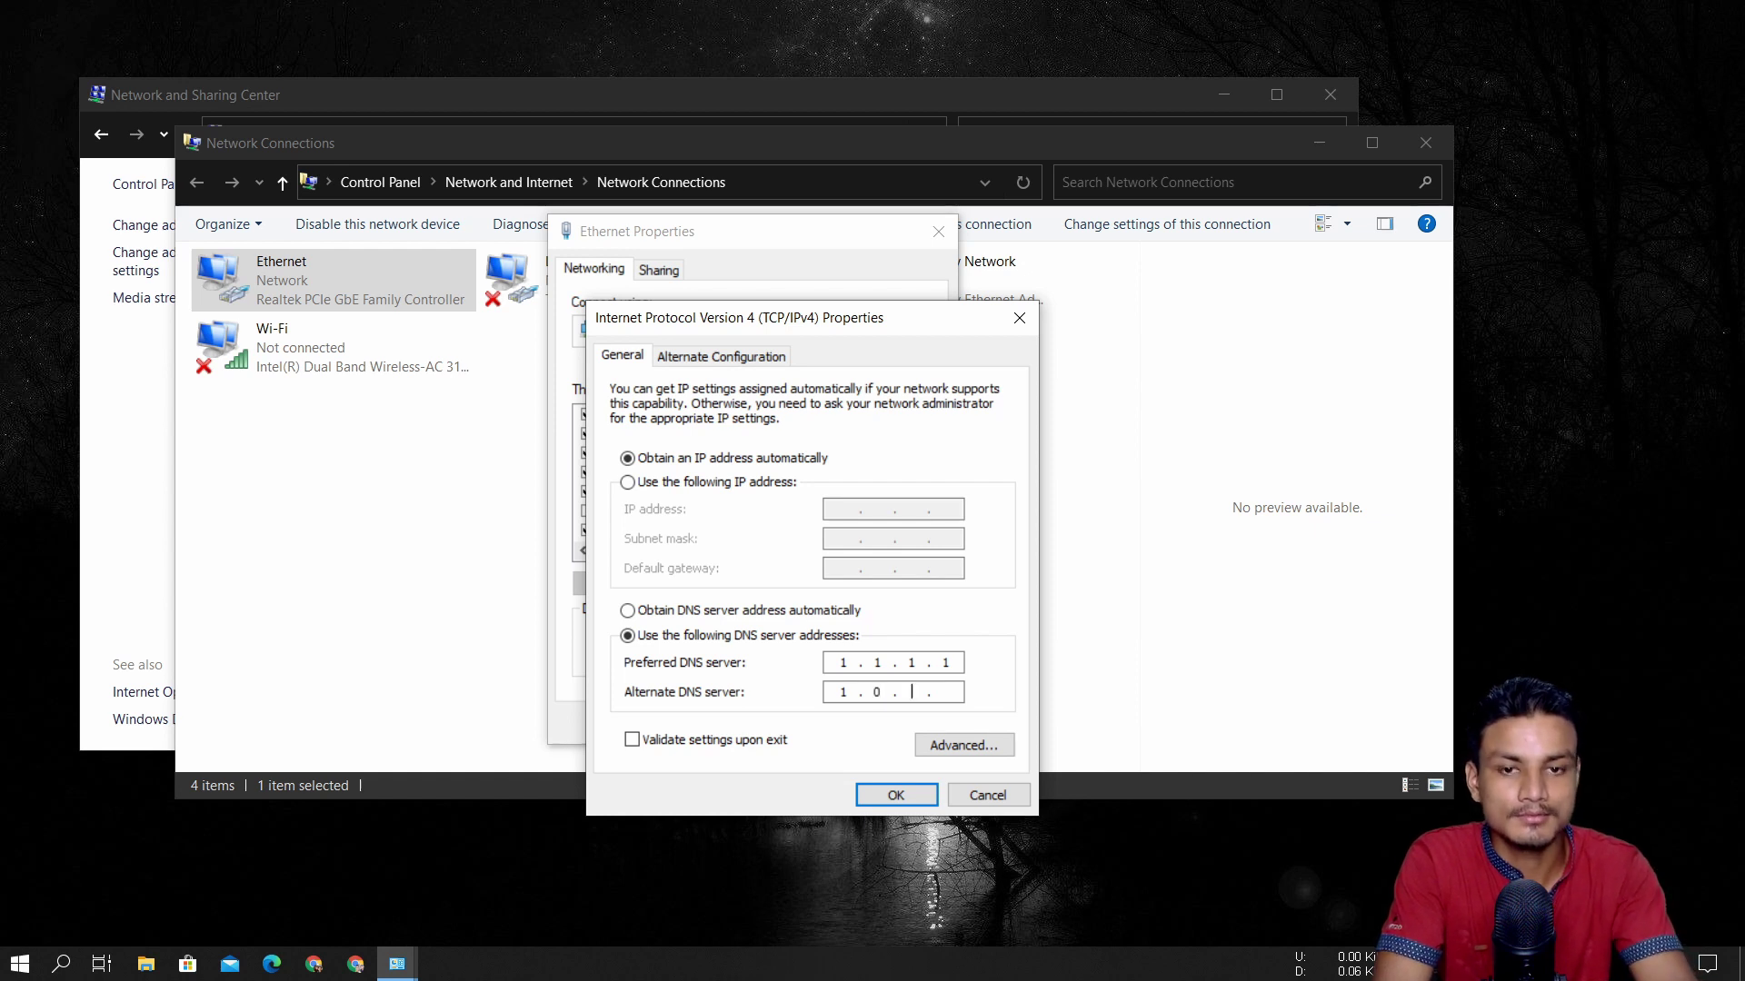
text(.0.1)
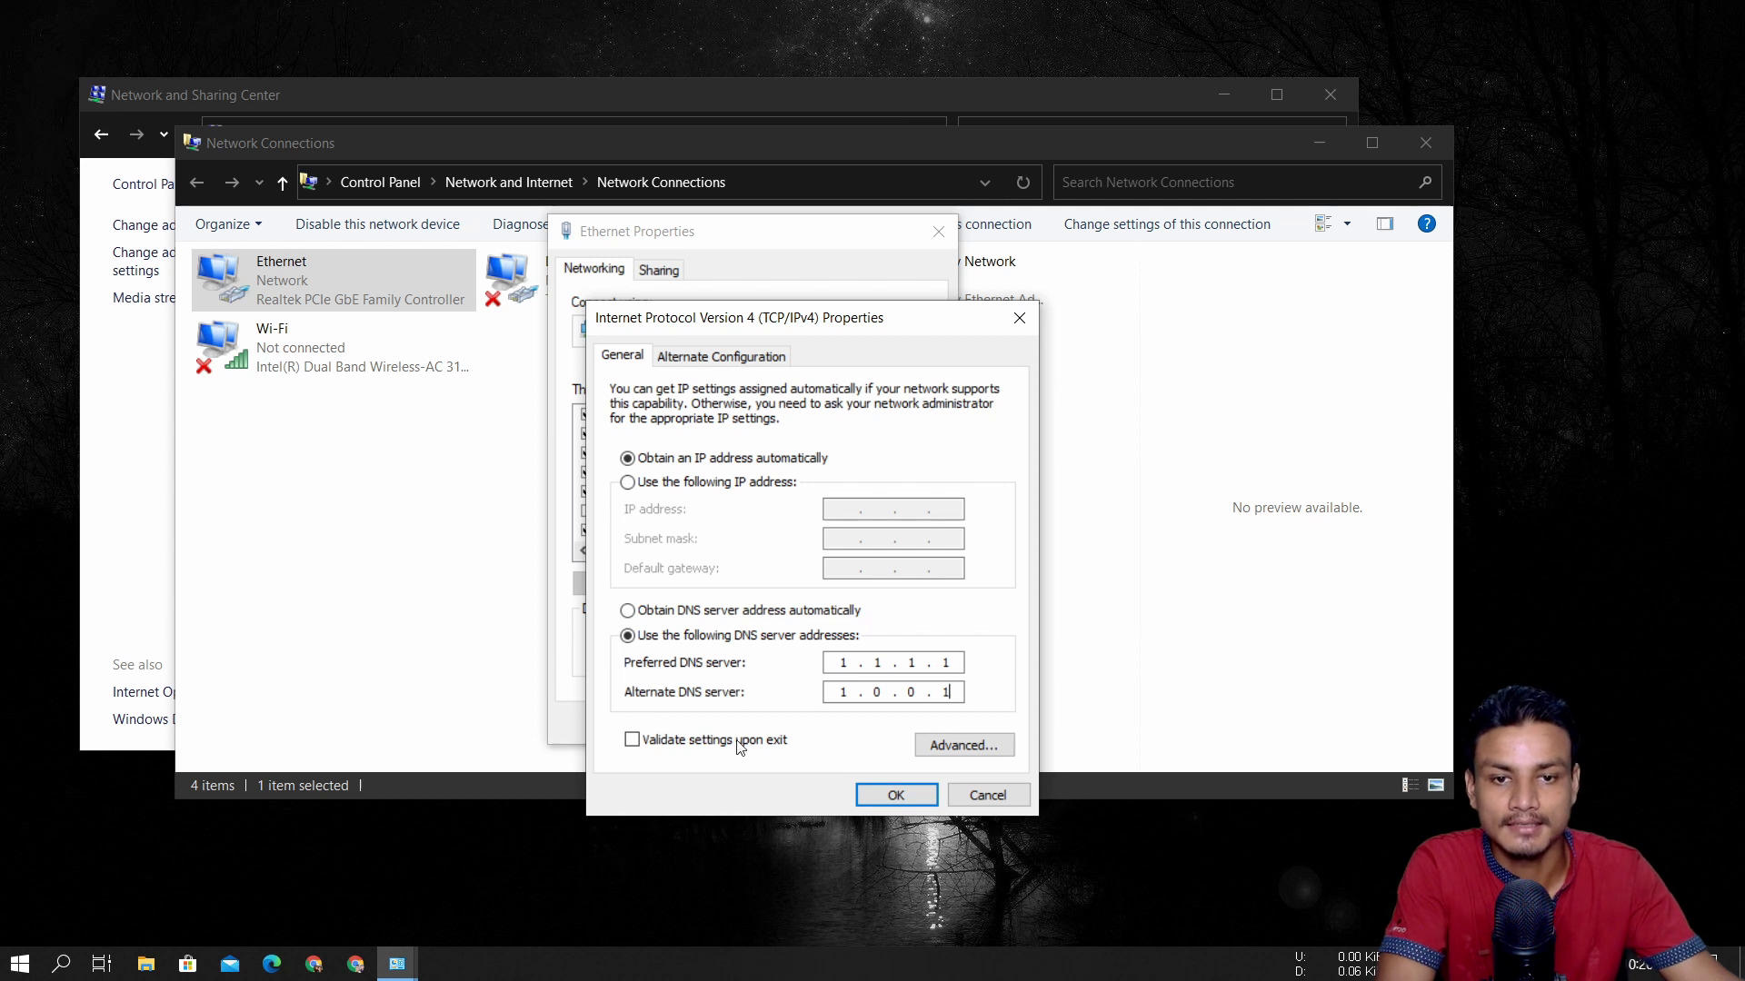
click(892, 796)
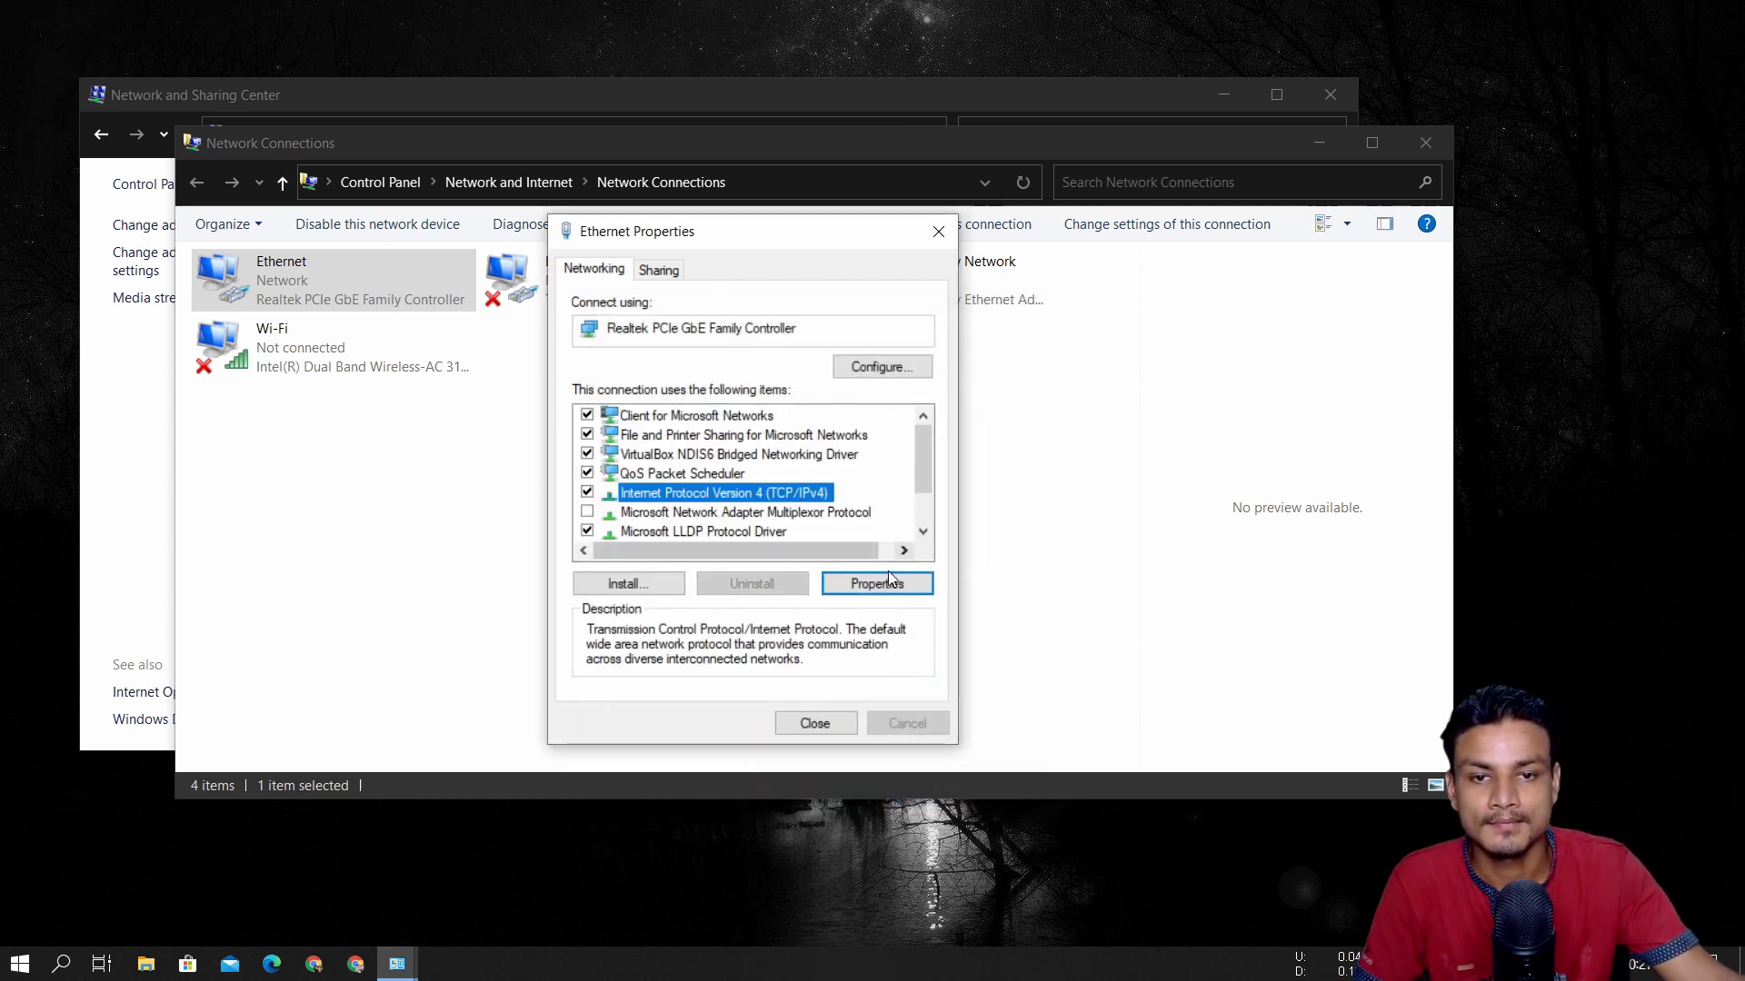
Reopen the Ethernet IPv4 settings to verify the DNS entries, then close them
click(878, 584)
click(1020, 319)
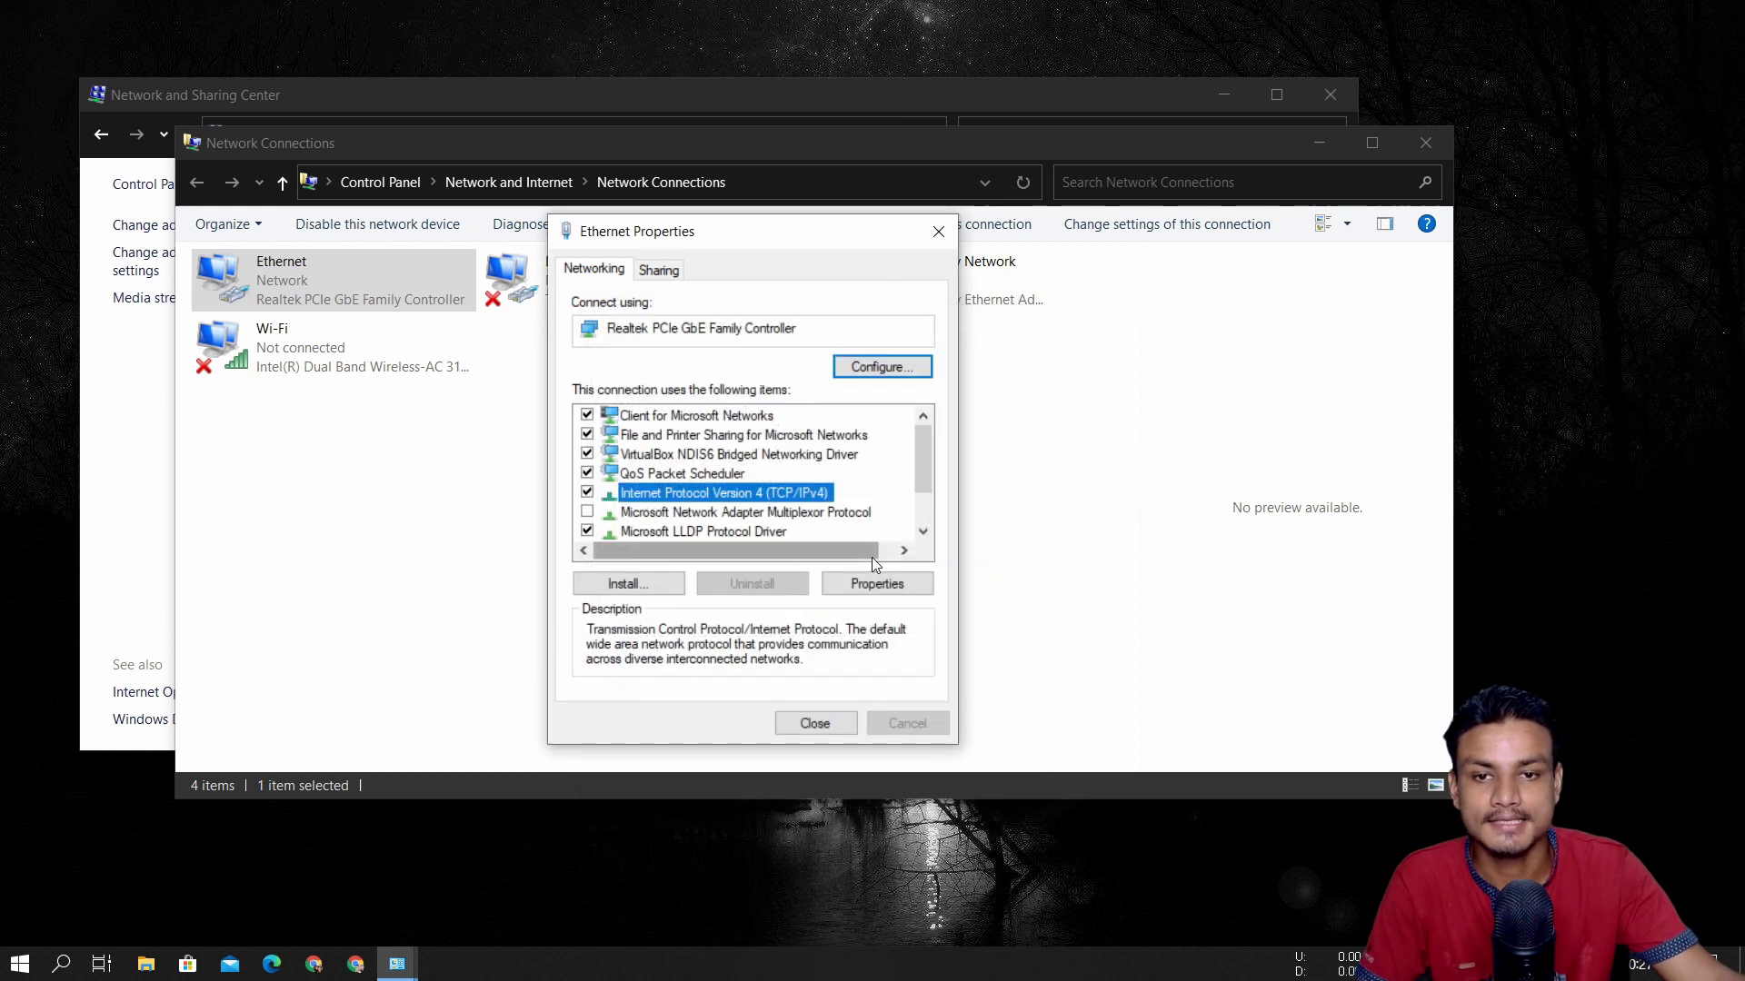
scroll(754, 521, down, 1)
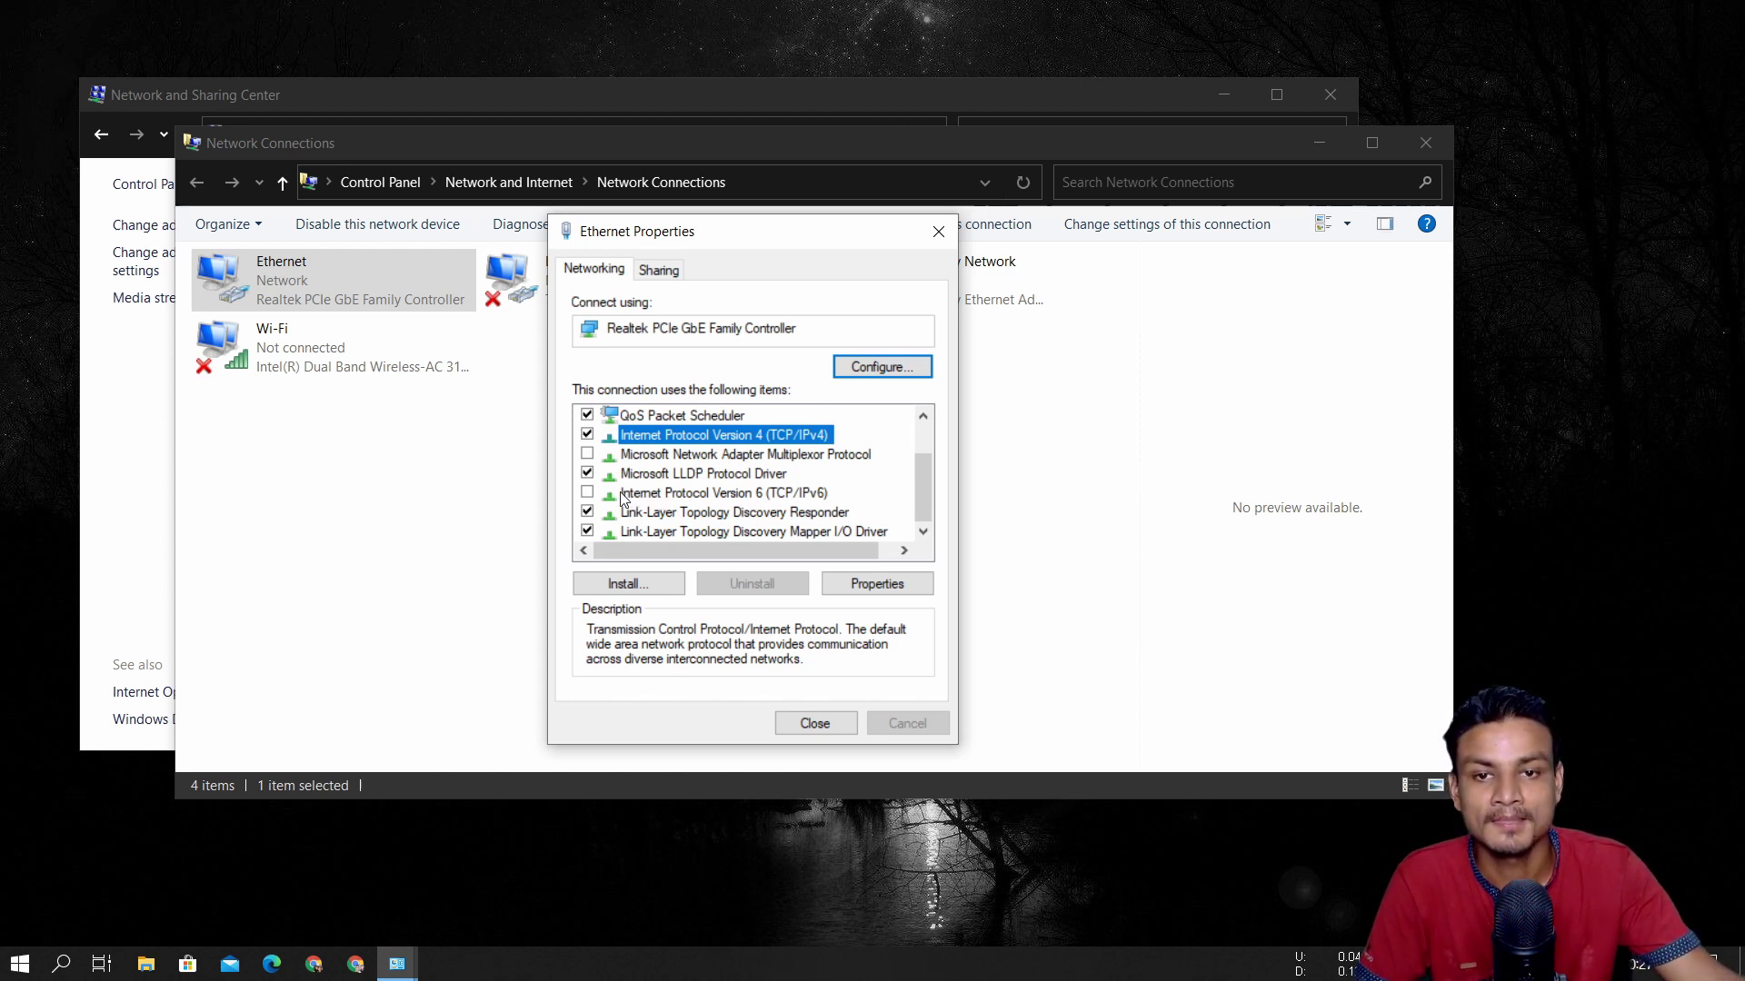
Tick TCP/IPv6, view its properties without changes, then untick it again
click(700, 494)
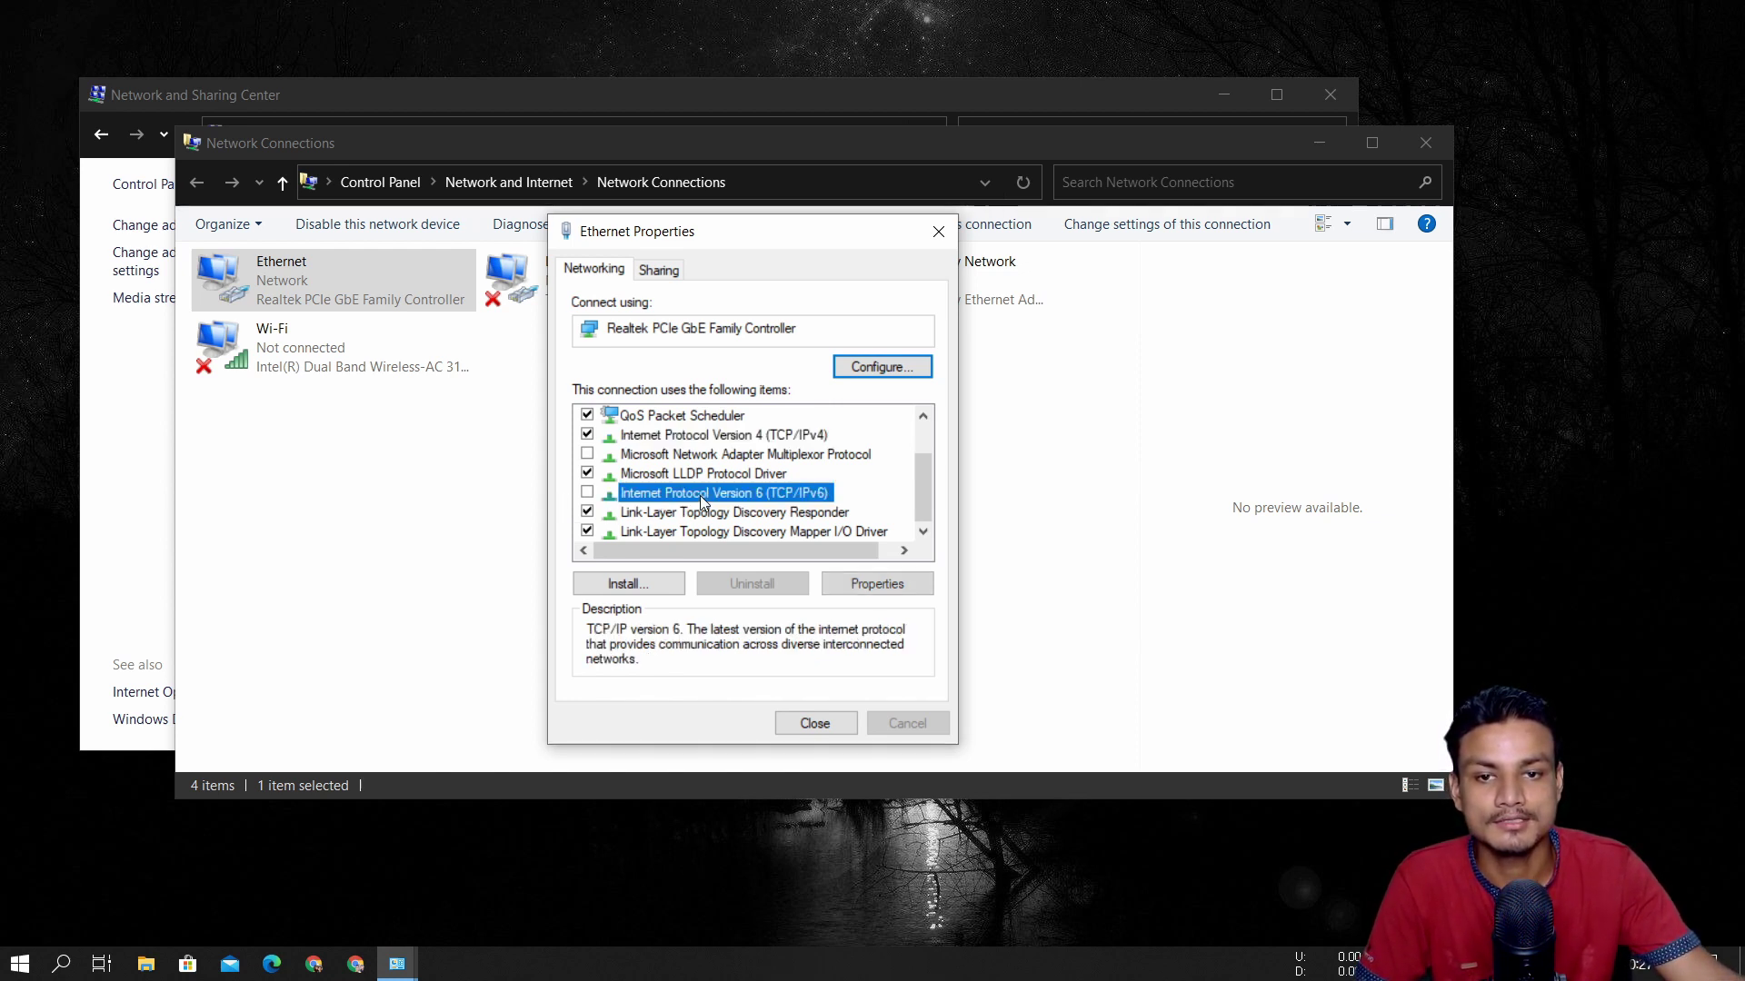
click(587, 492)
click(899, 584)
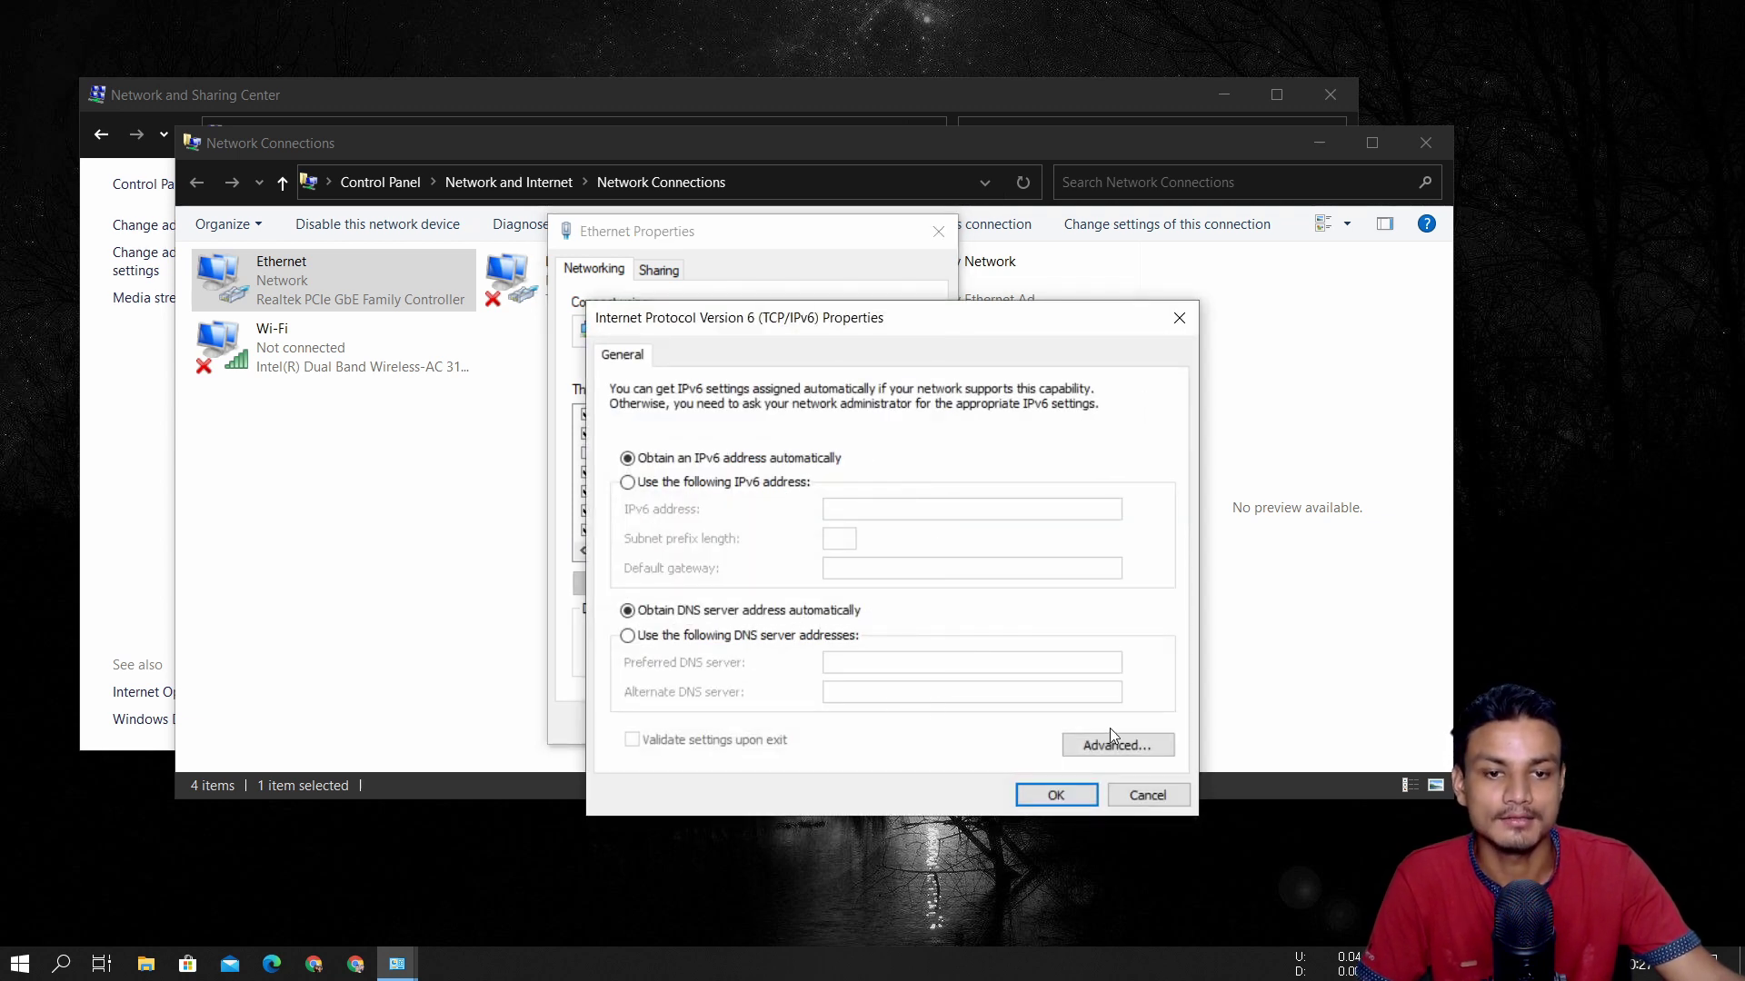
click(1141, 792)
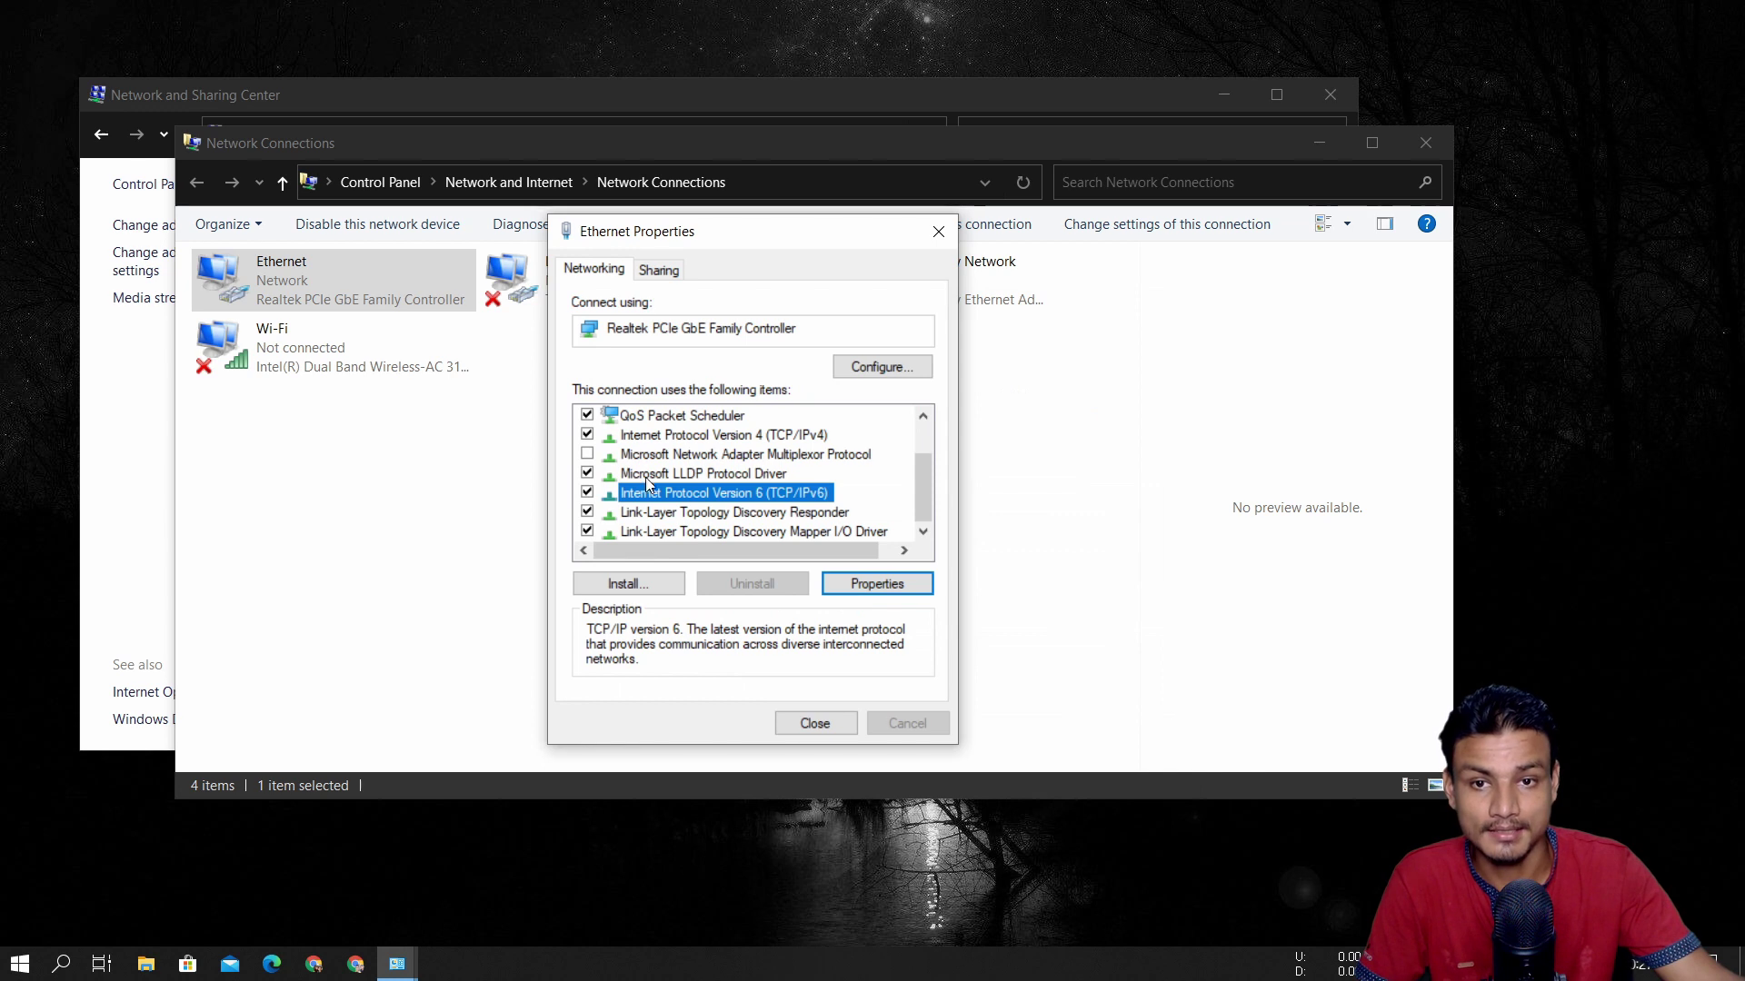
click(589, 492)
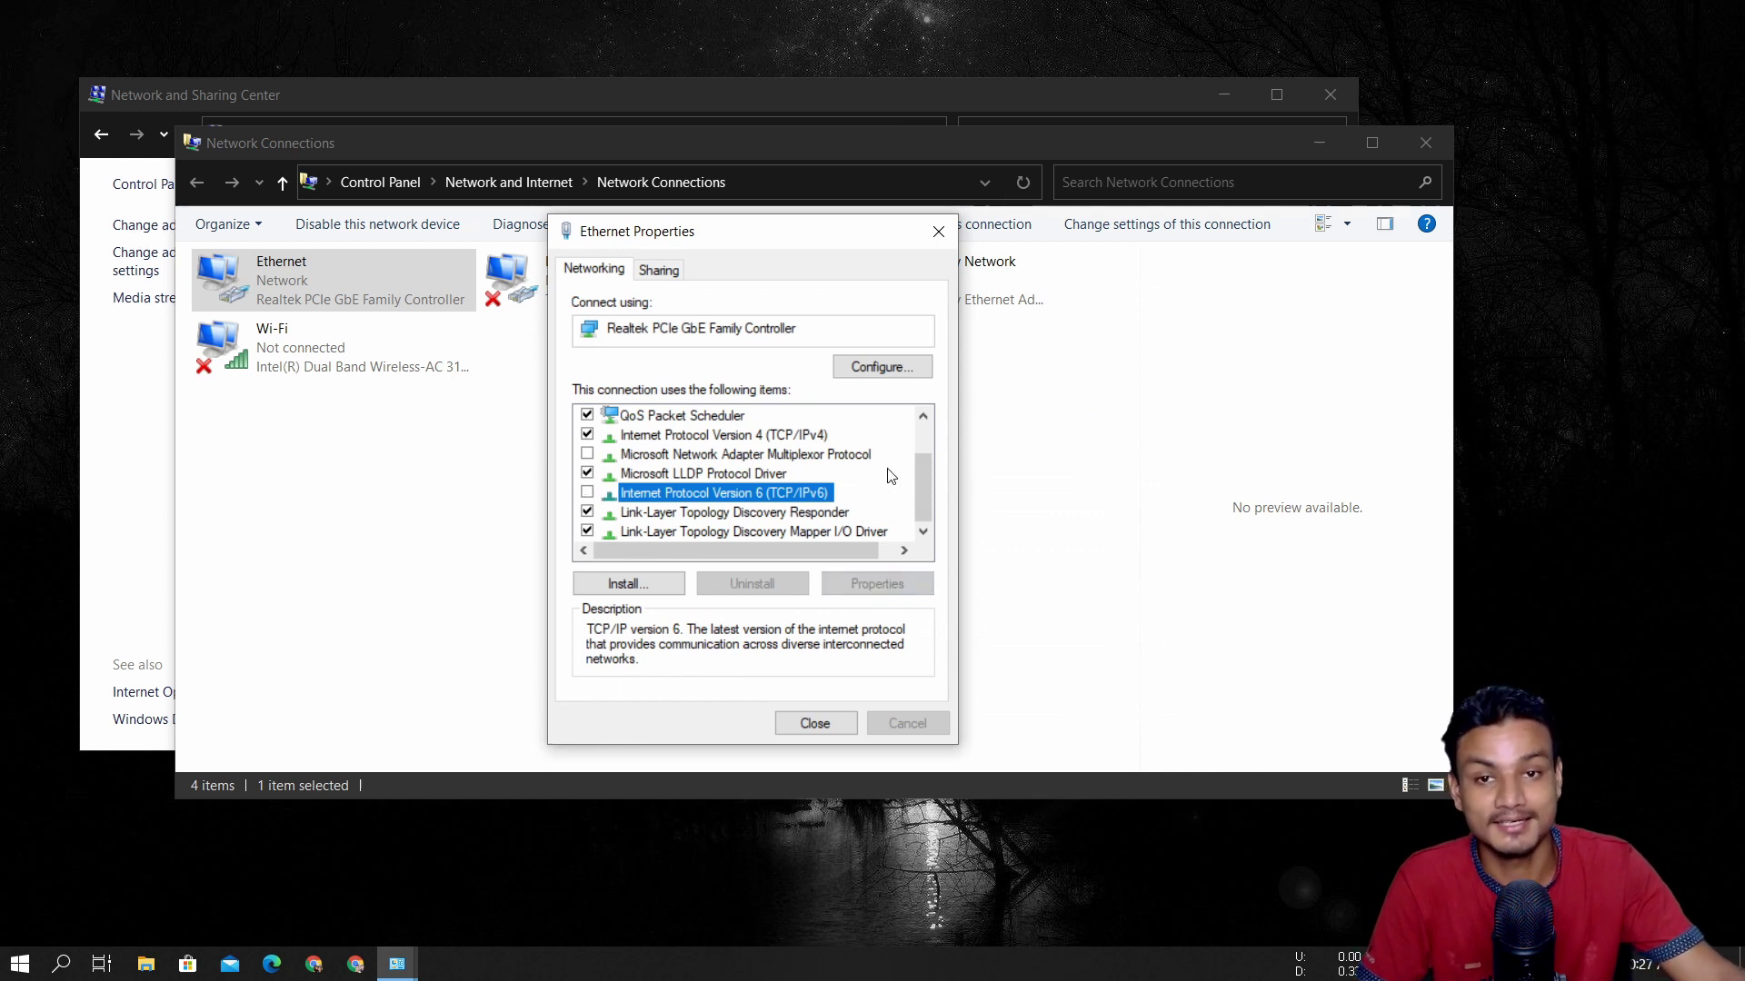
Close Ethernet Properties and open the Wi-Fi adapter's properties
click(938, 232)
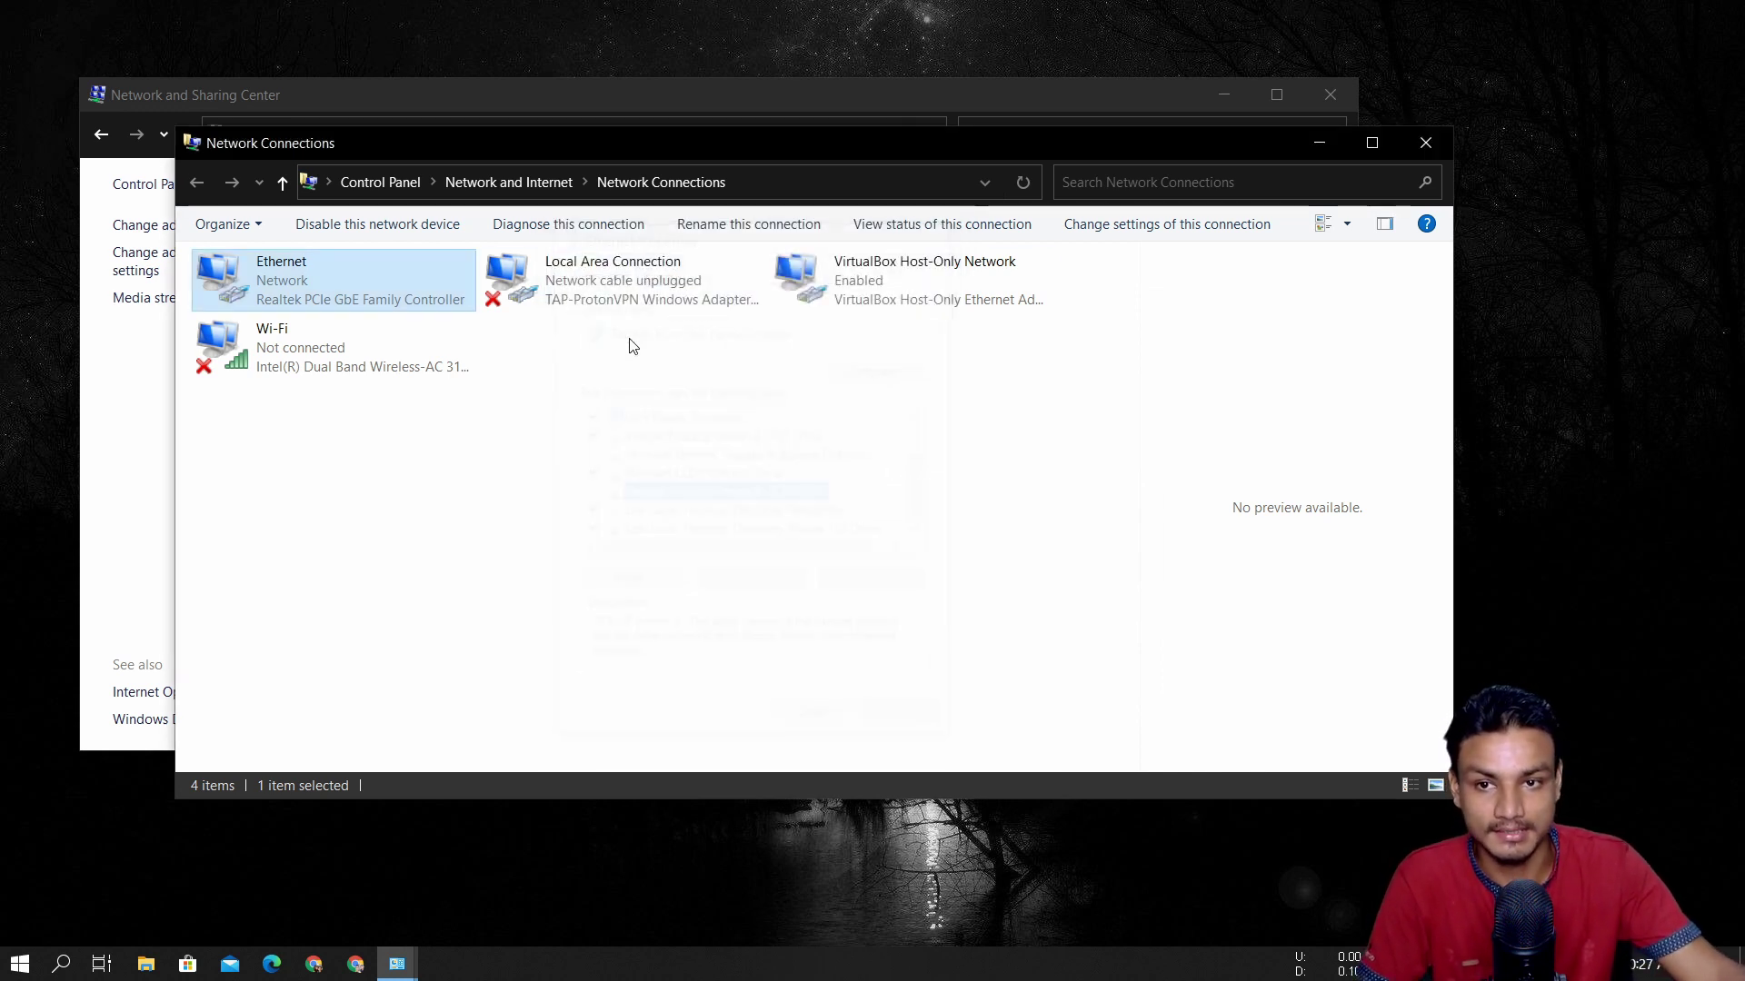
right_click(350, 352)
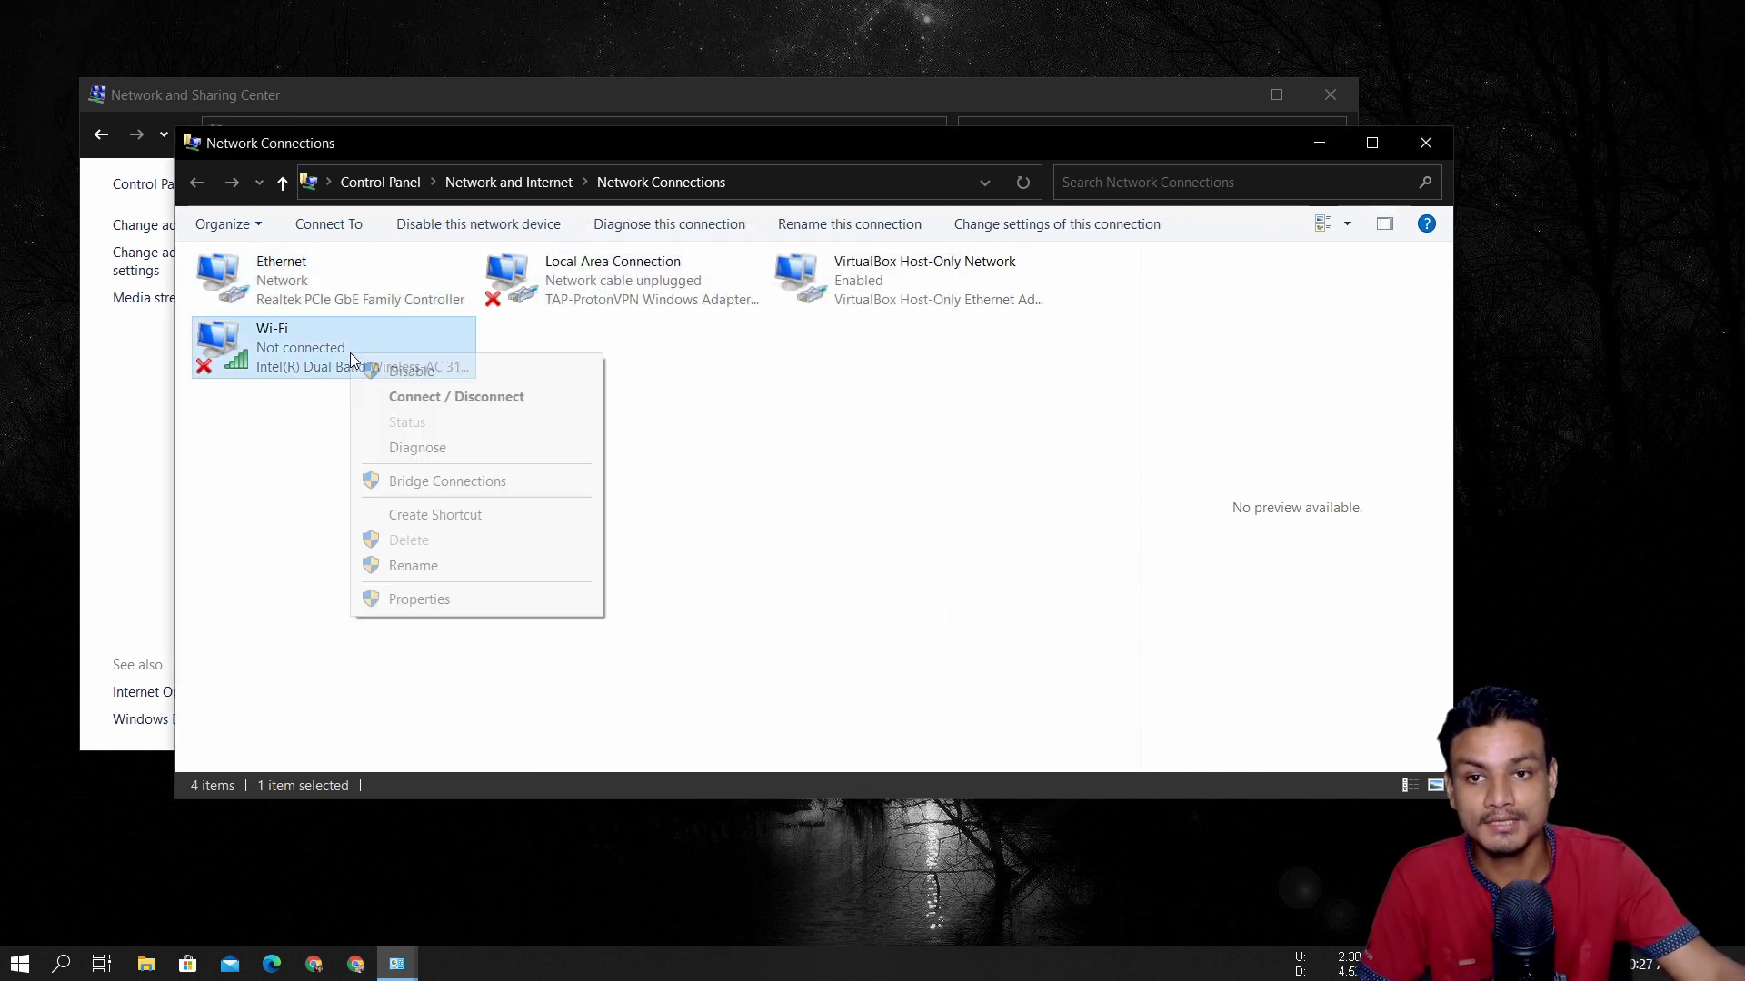
click(419, 599)
drag(426, 274, 738, 205)
scroll(739, 440, down, 1)
Confirm the Wi-Fi IPv4 DNS reads 1.1.1.1 and 1.0.0.1, then close its properties
click(736, 386)
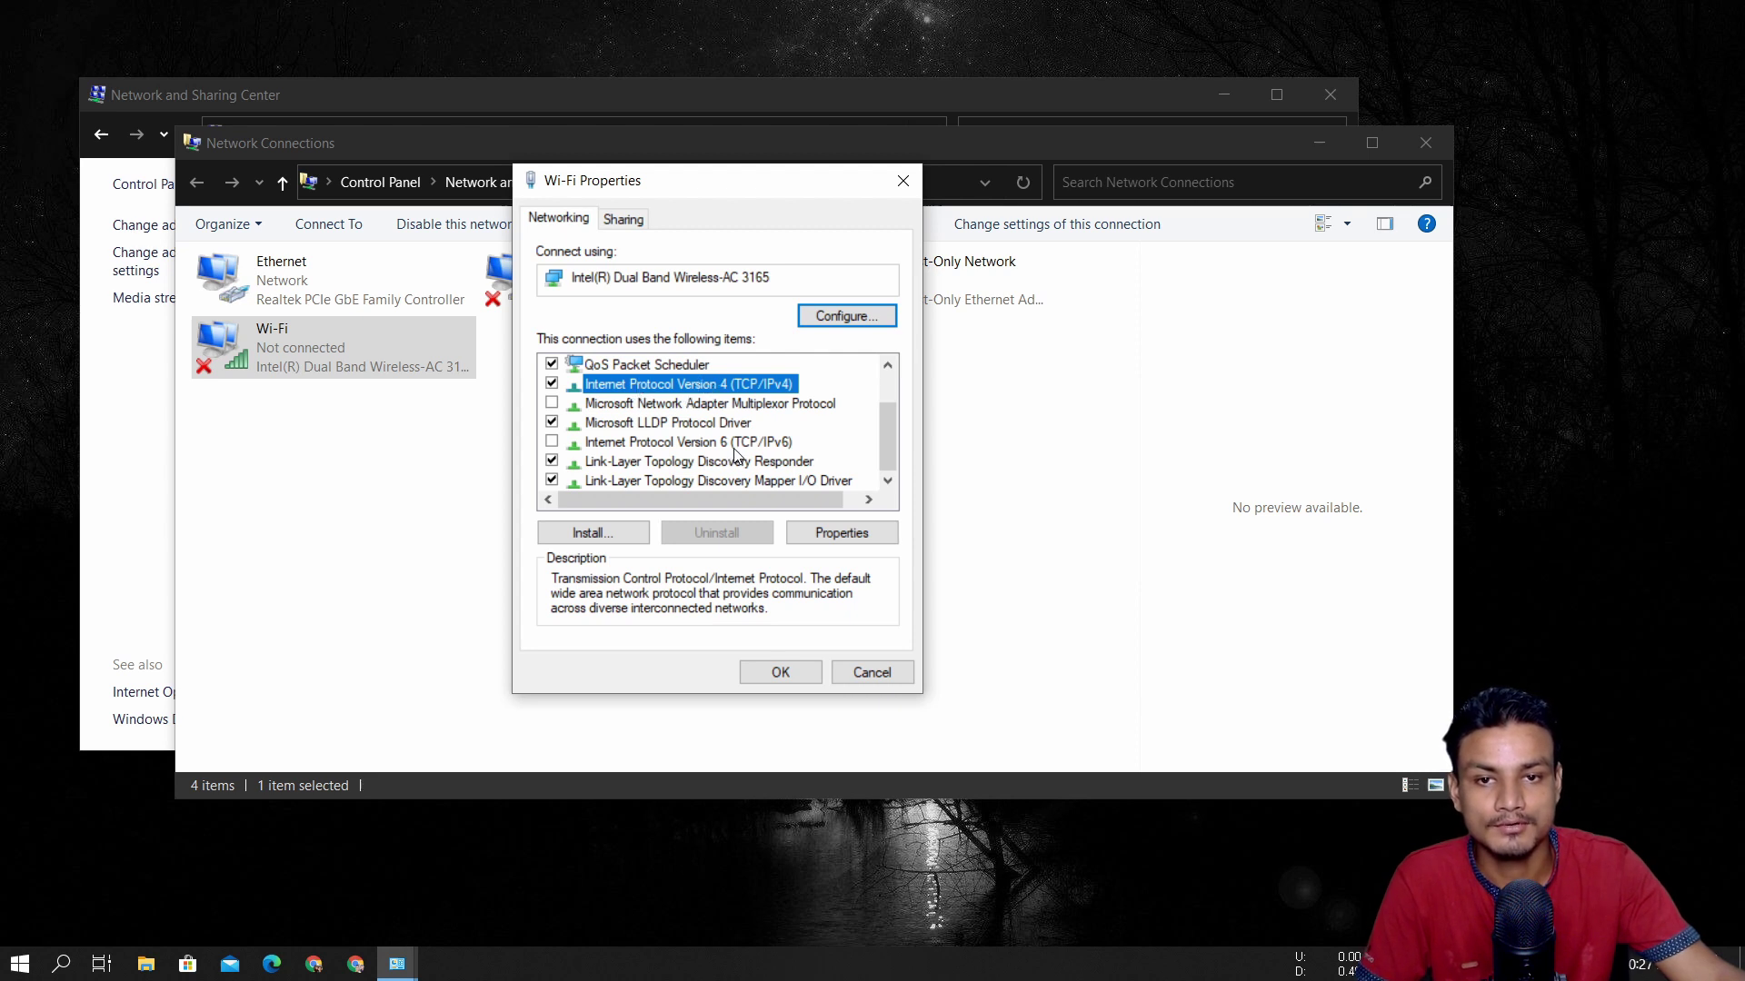
click(842, 535)
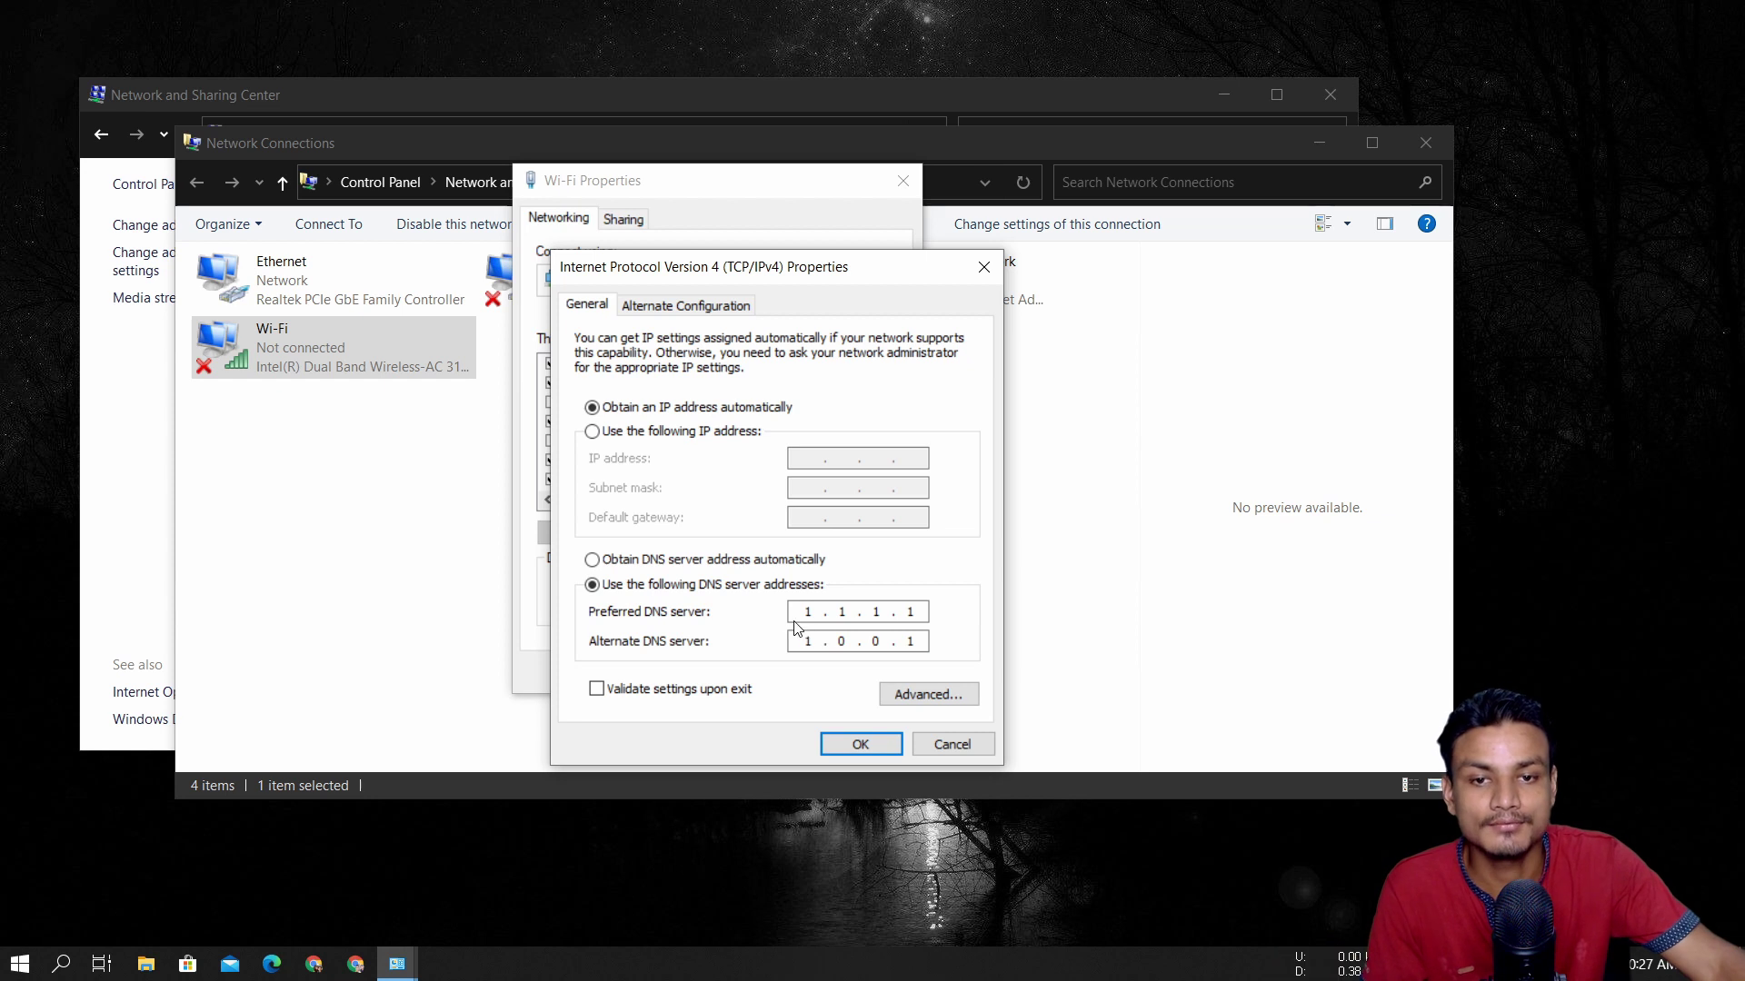
click(874, 747)
click(760, 672)
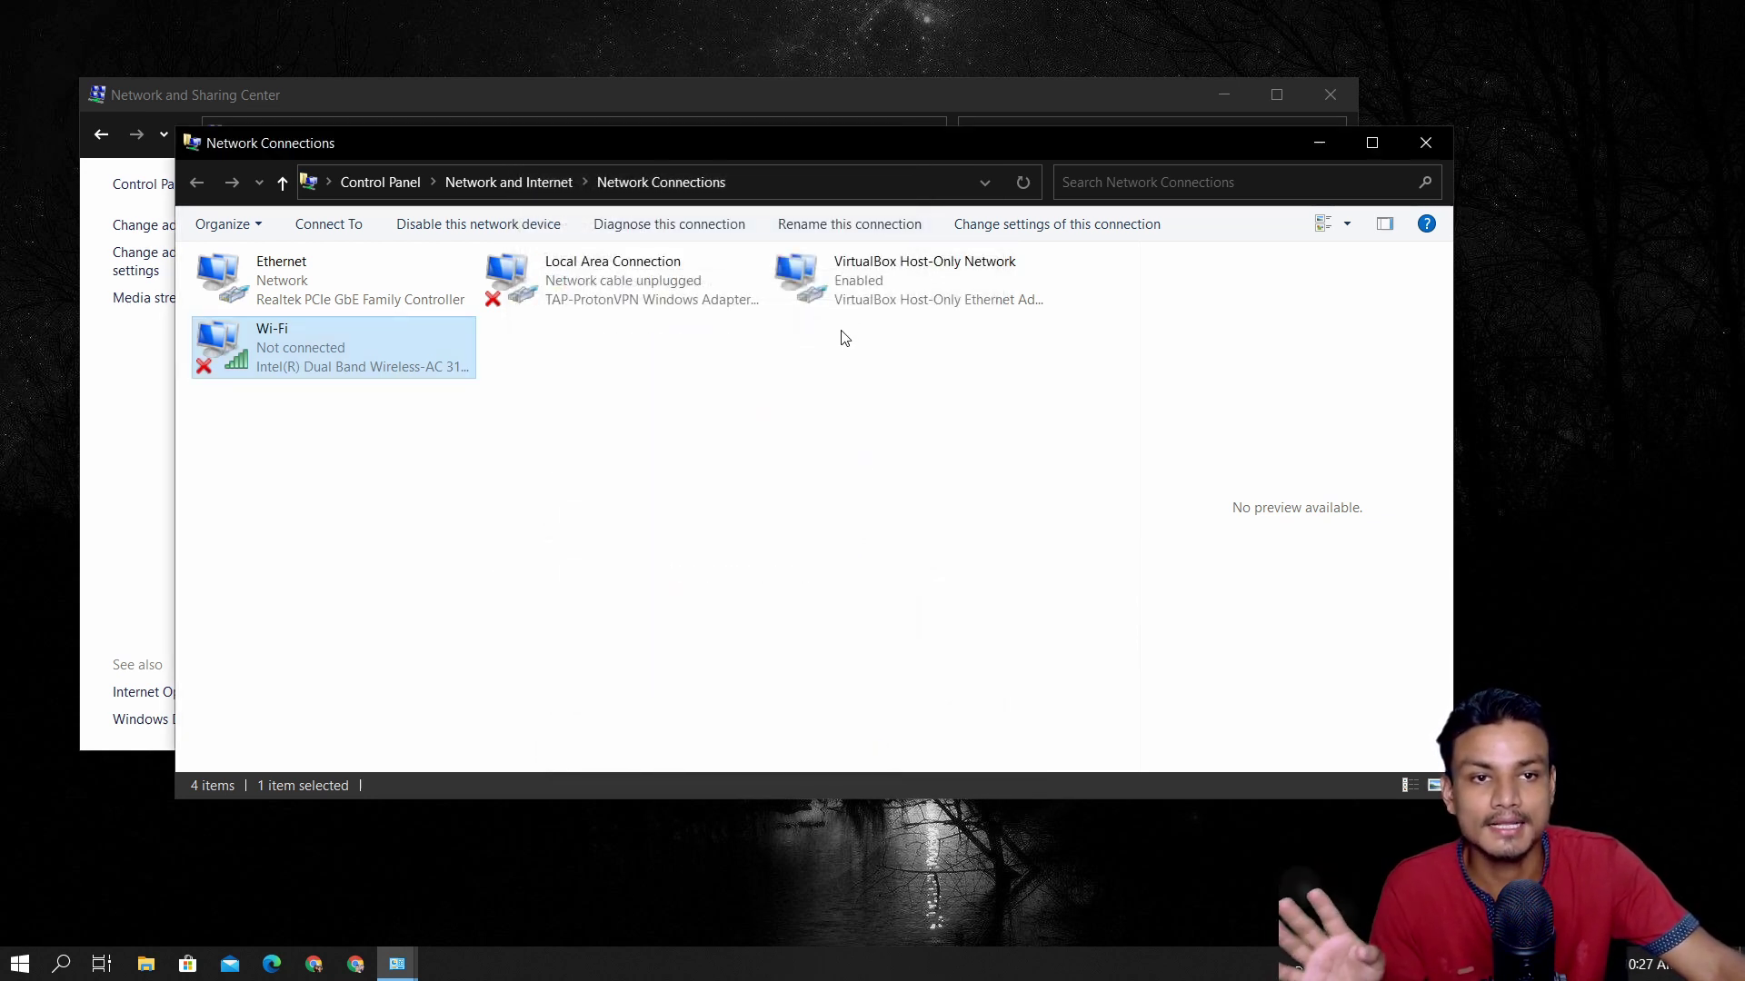
Close the Network and Sharing Center window, leaving the empty desktop
click(1330, 93)
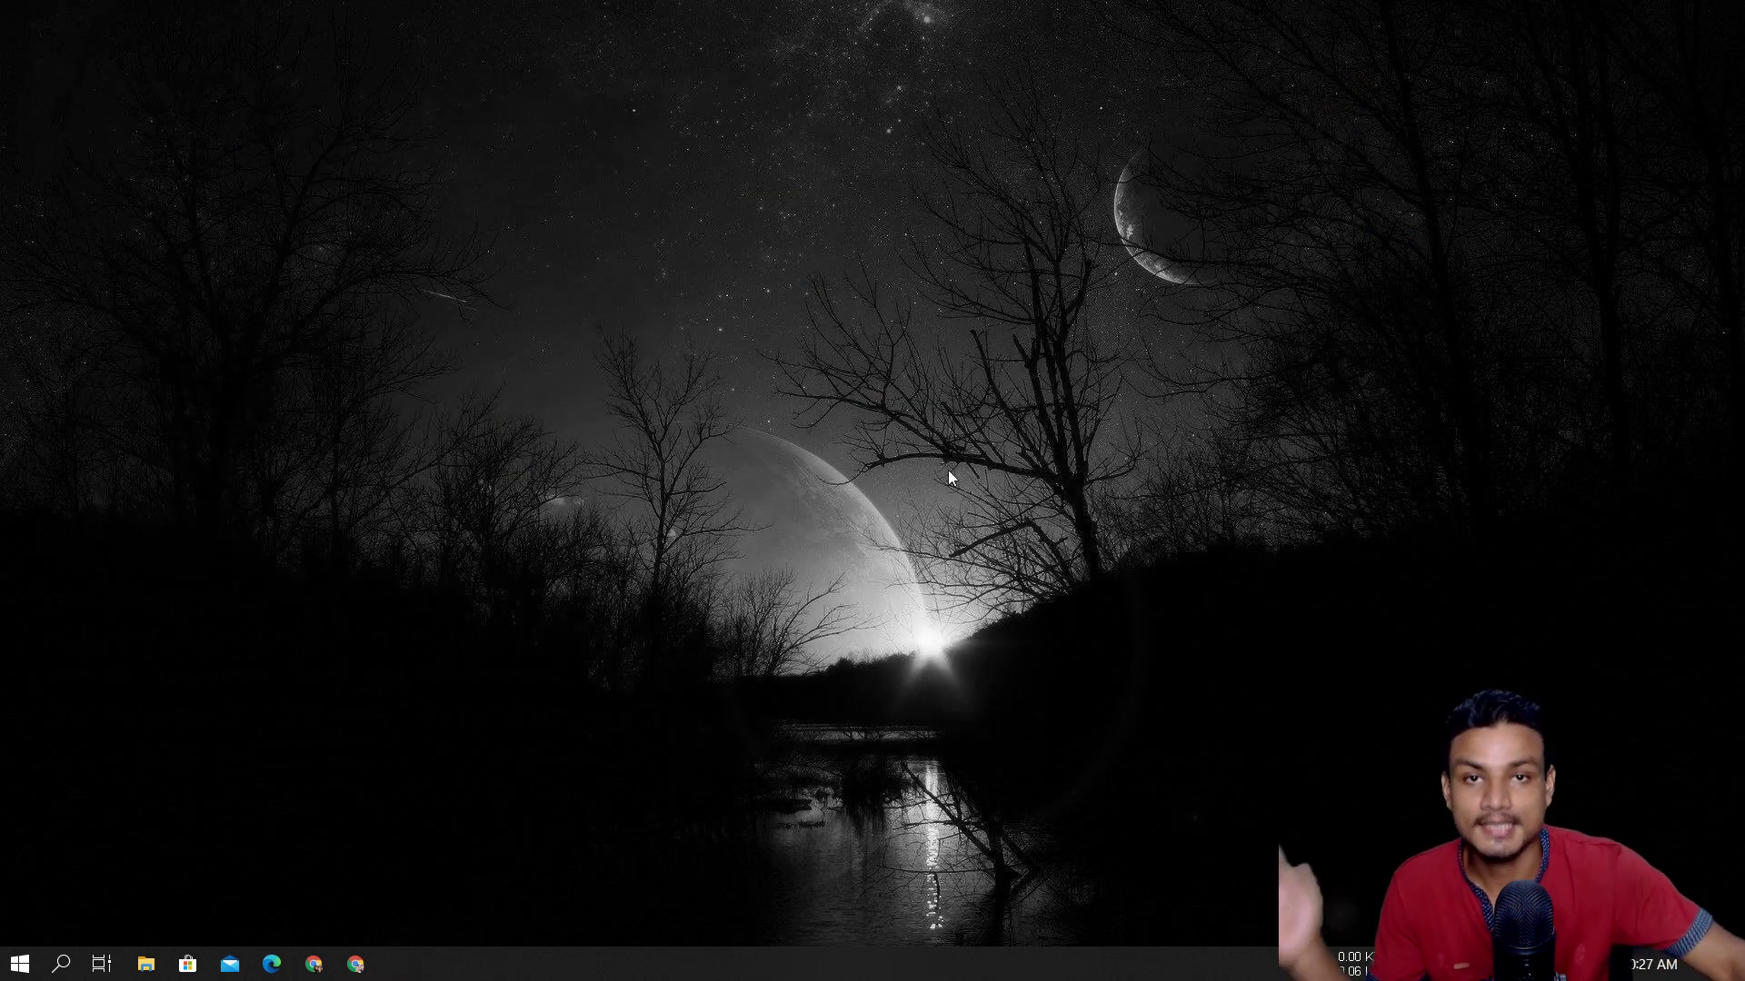